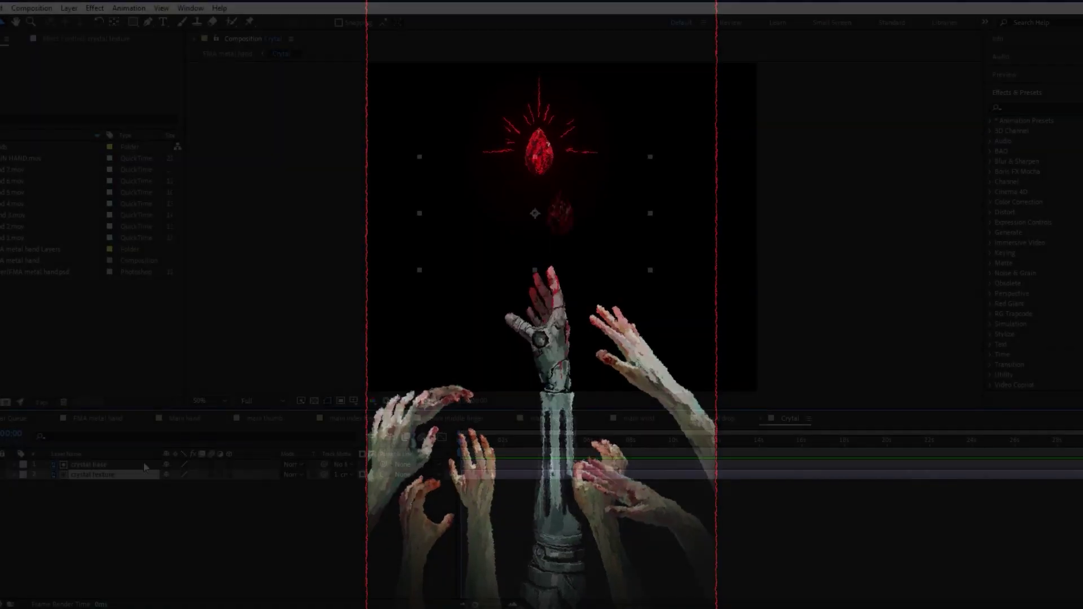
- Keyframe the crystal texture's Position at 0s and slide it far left at 12s
left_click_drag(634, 224, 668, 225)
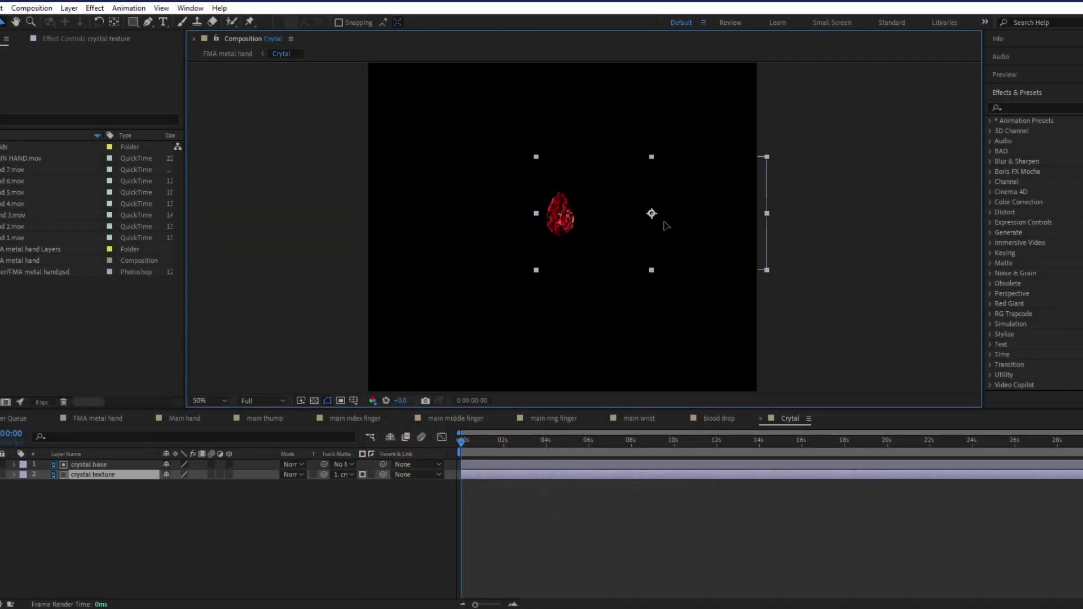
key("p")
left_click(44, 485)
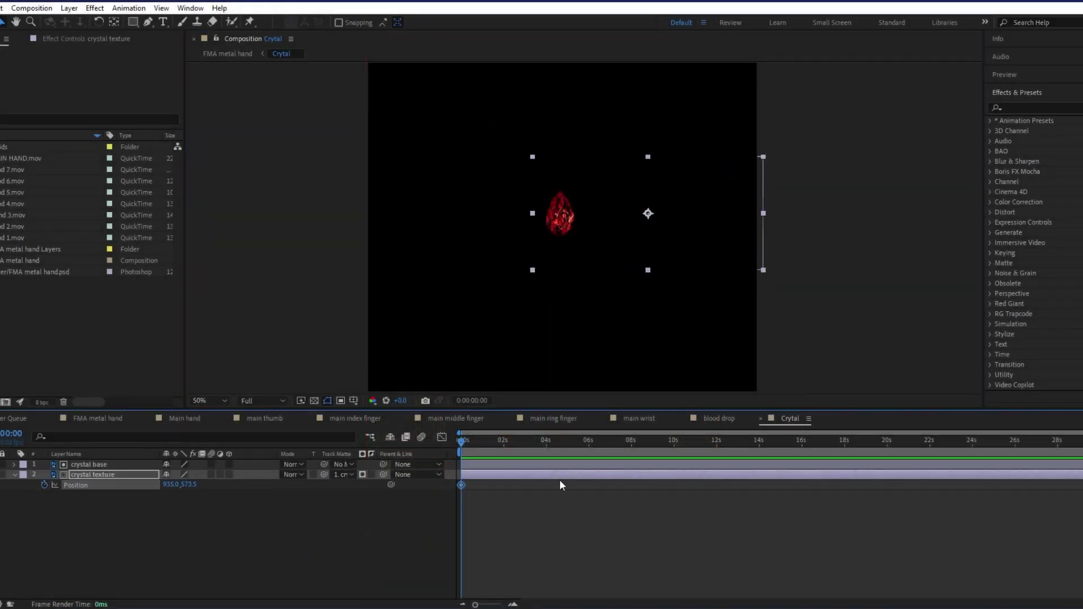
left_click_drag(652, 226, 463, 226)
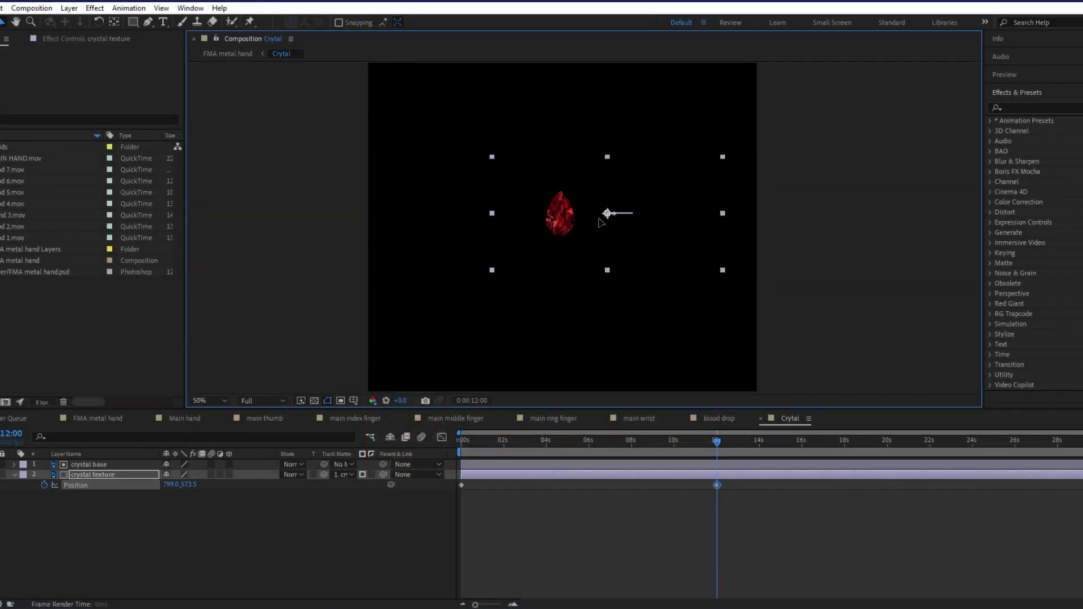
left_click(314, 401)
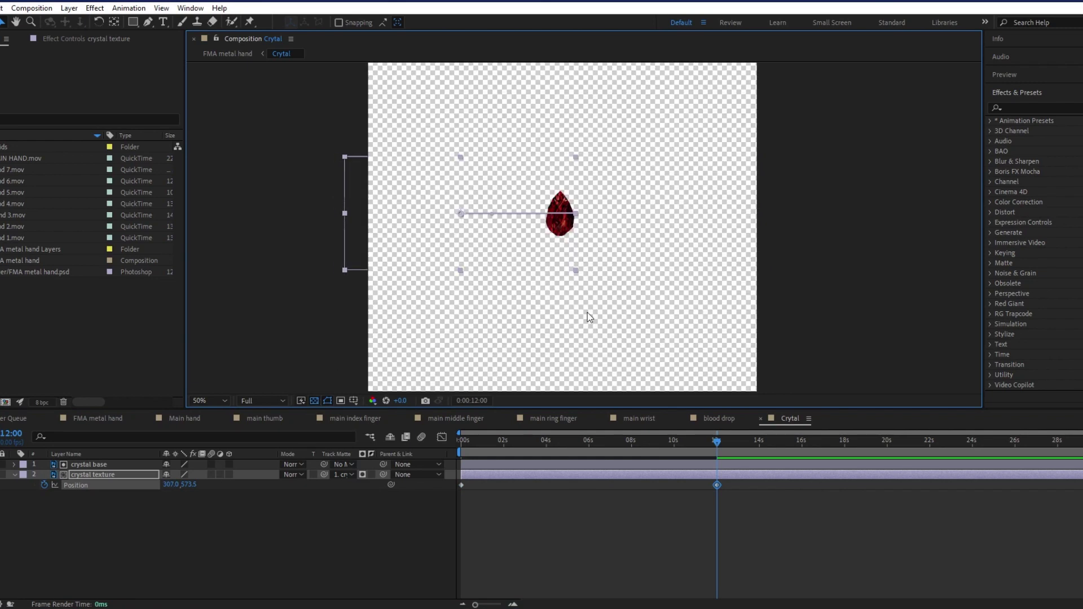
scroll(587, 313, "up", 2)
- Preview the slide, then select both Position keyframes and review them from the start
left_click(739, 501)
left_click(474, 439)
key("space")
scroll(596, 295, "down", 2)
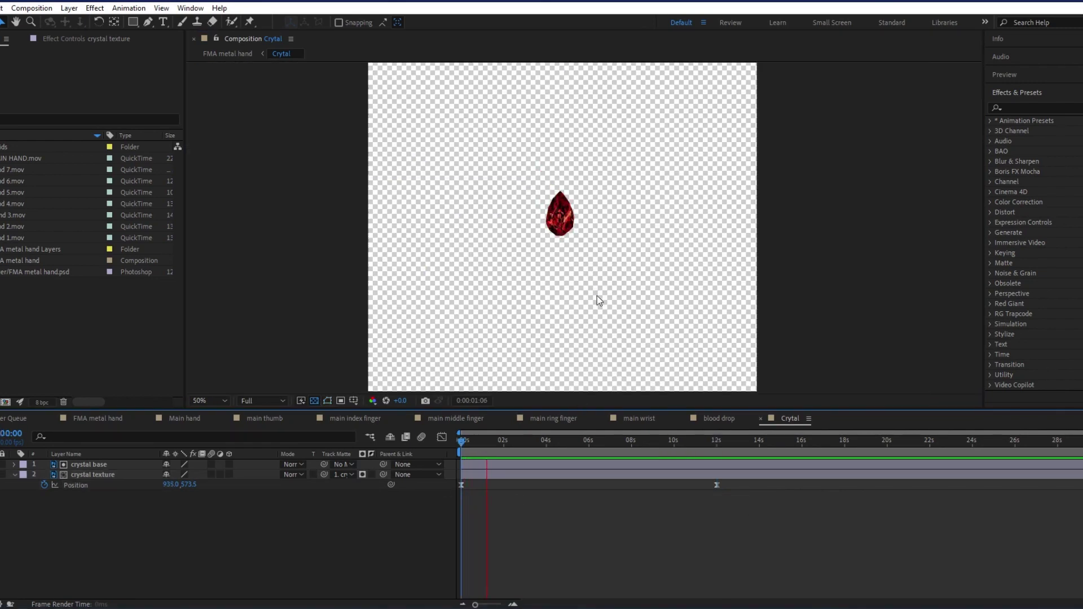
scroll(627, 285, "down", 2)
left_click_drag(736, 508, 459, 479)
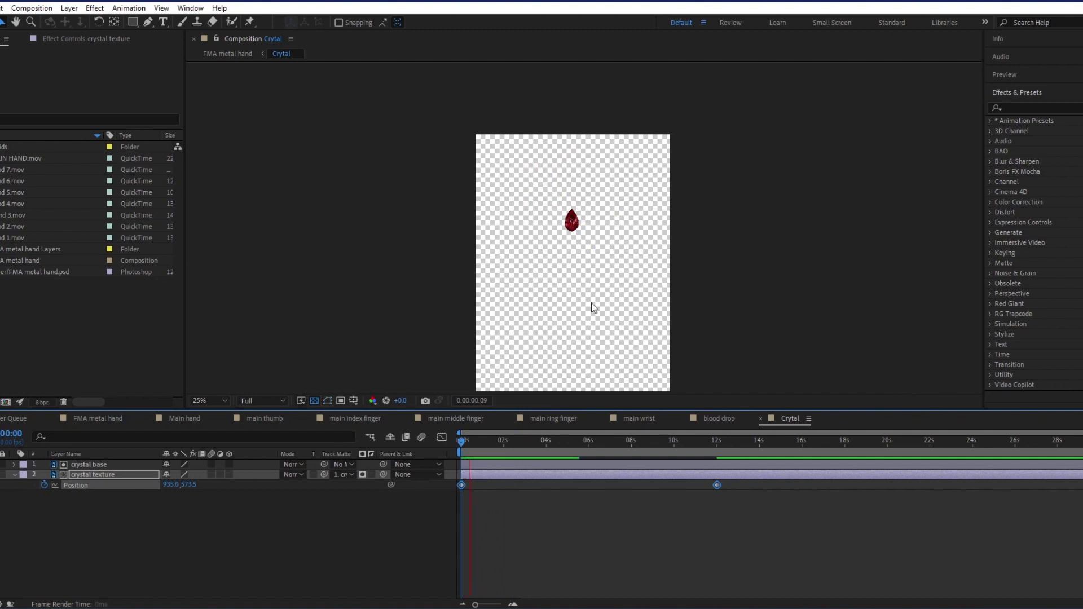
scroll(592, 304, "up", 2)
left_click(719, 447)
left_click(648, 474)
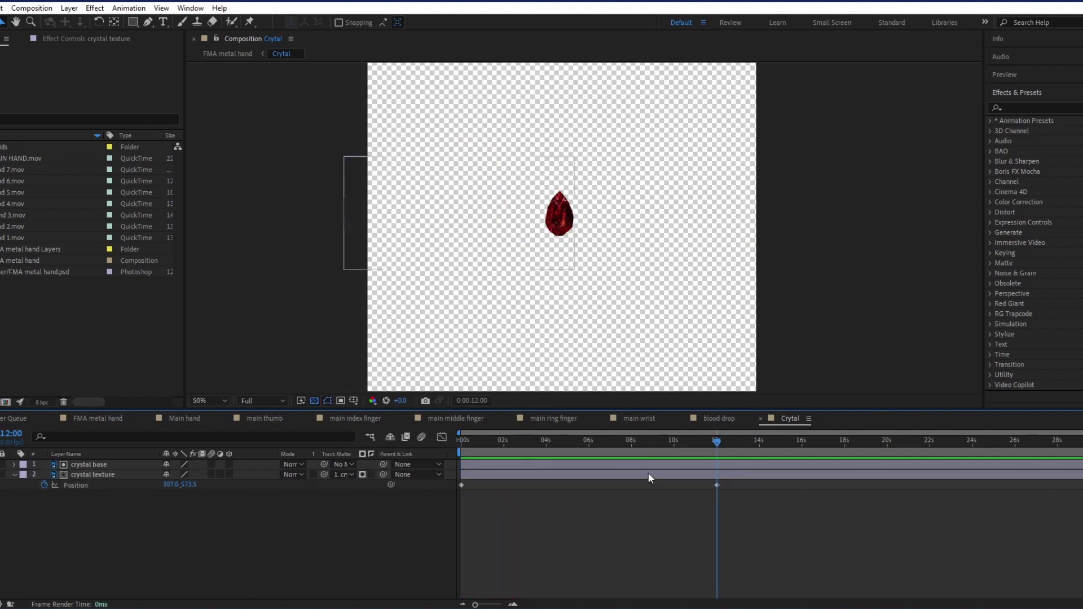
key("Home")
key("space")
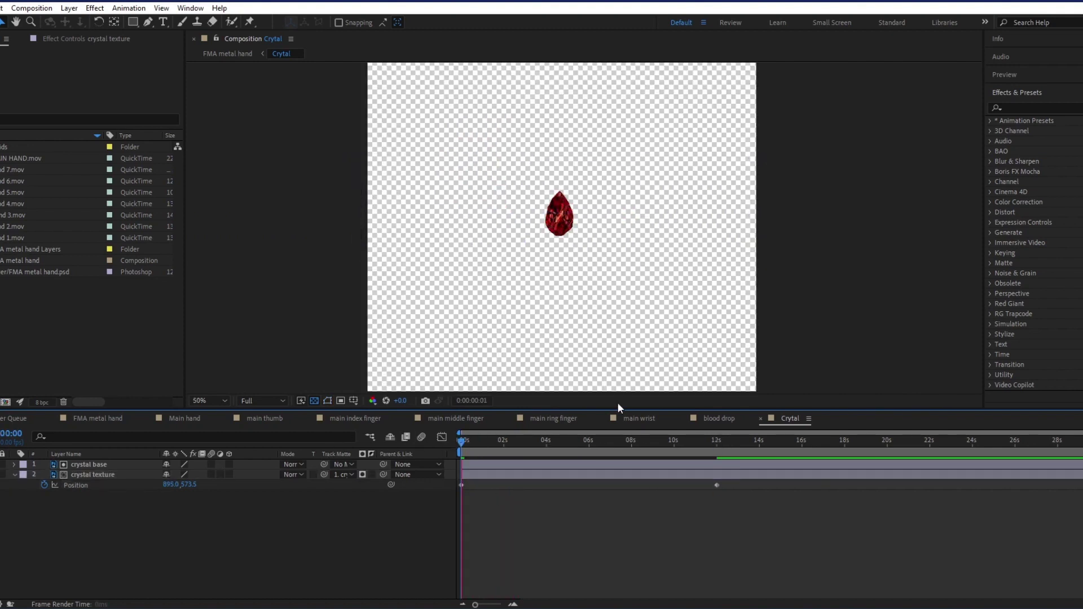
- Replay the animation preview with the crystal texture deselected, then reselect the layer
left_click(514, 469)
left_click(515, 505)
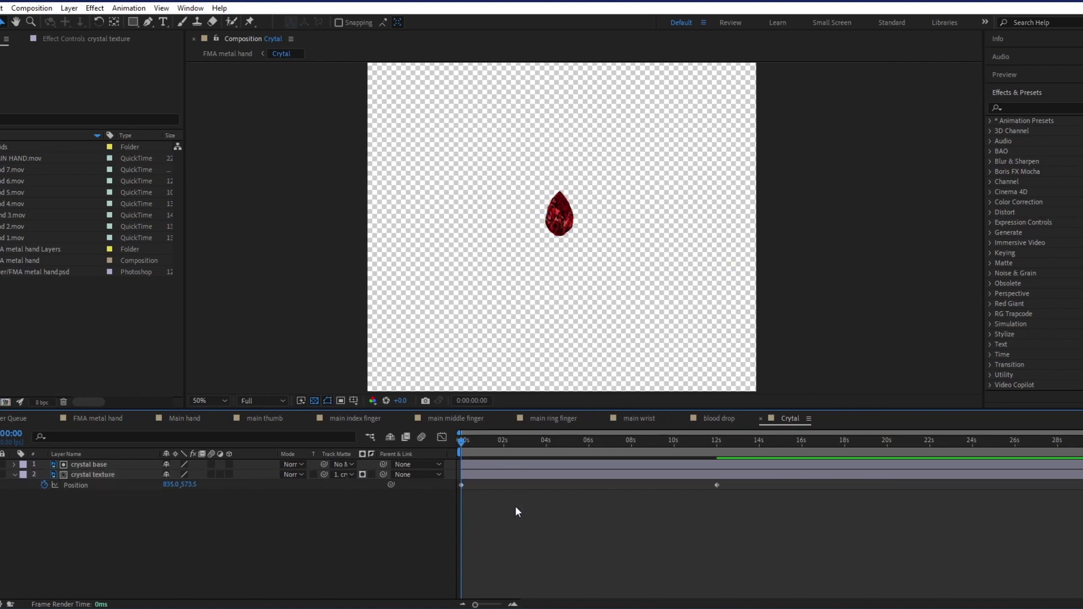
key("space")
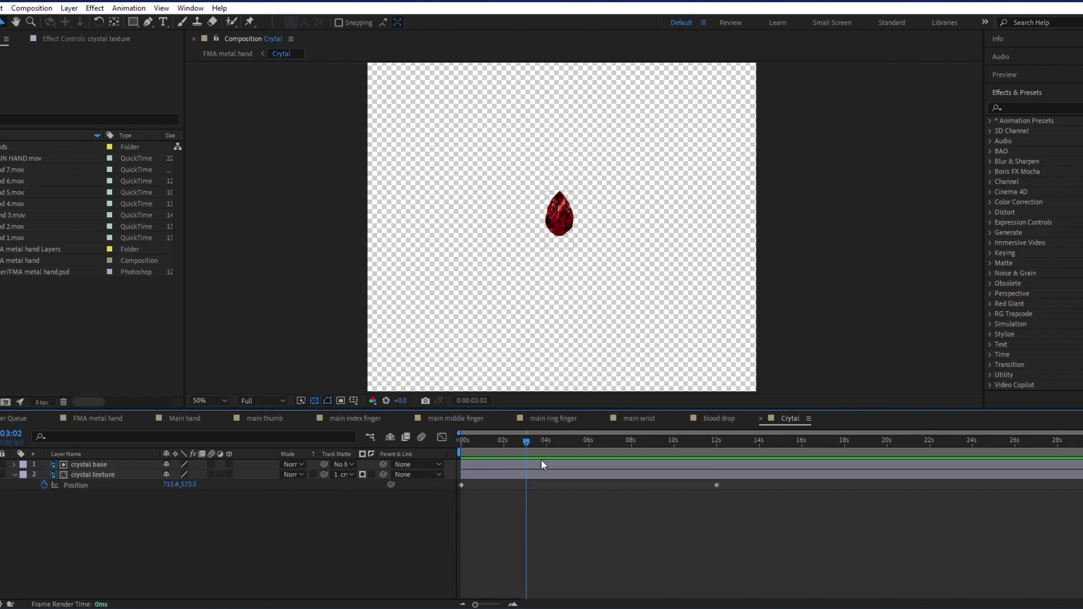
key("space")
scroll(623, 322, "up", 2)
scroll(623, 323, "up", 2)
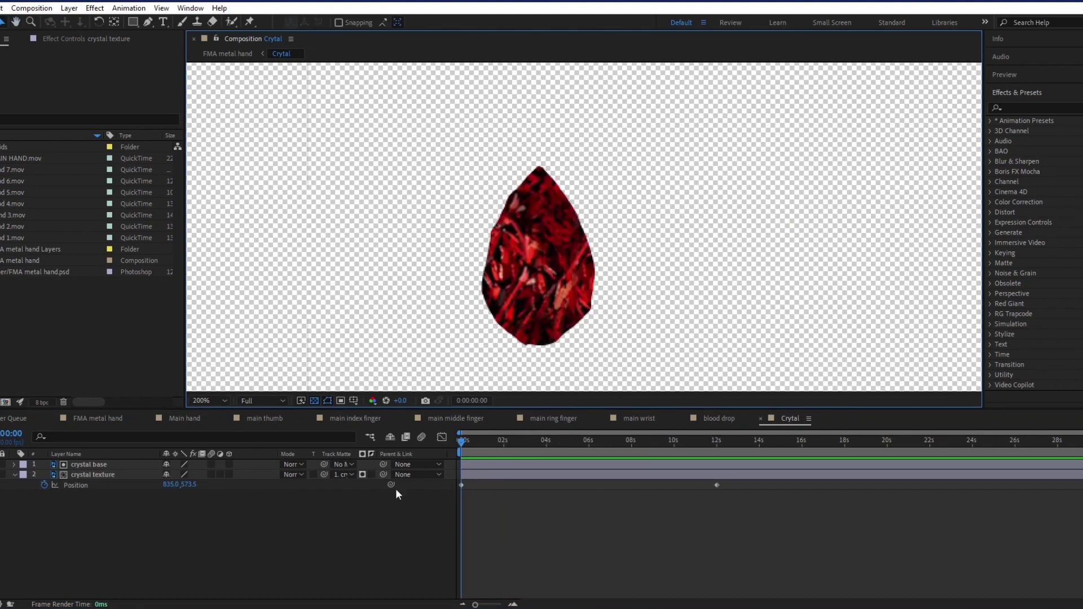
left_click(31, 485)
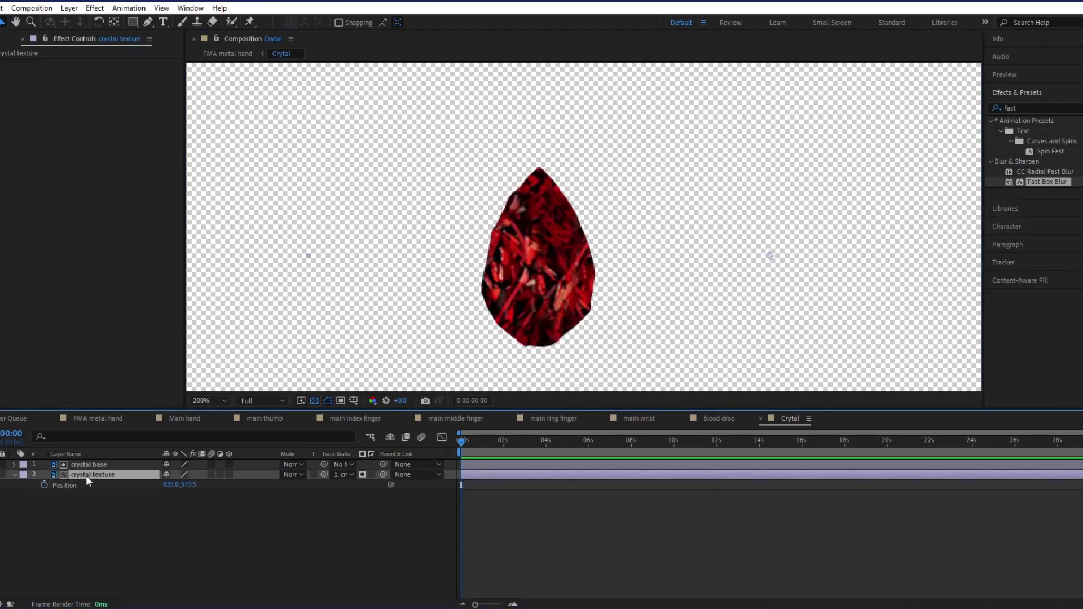
- Remove the crystal texture's matte, duplicate it and apply Fractal Noise to the copy
left_click(342, 475)
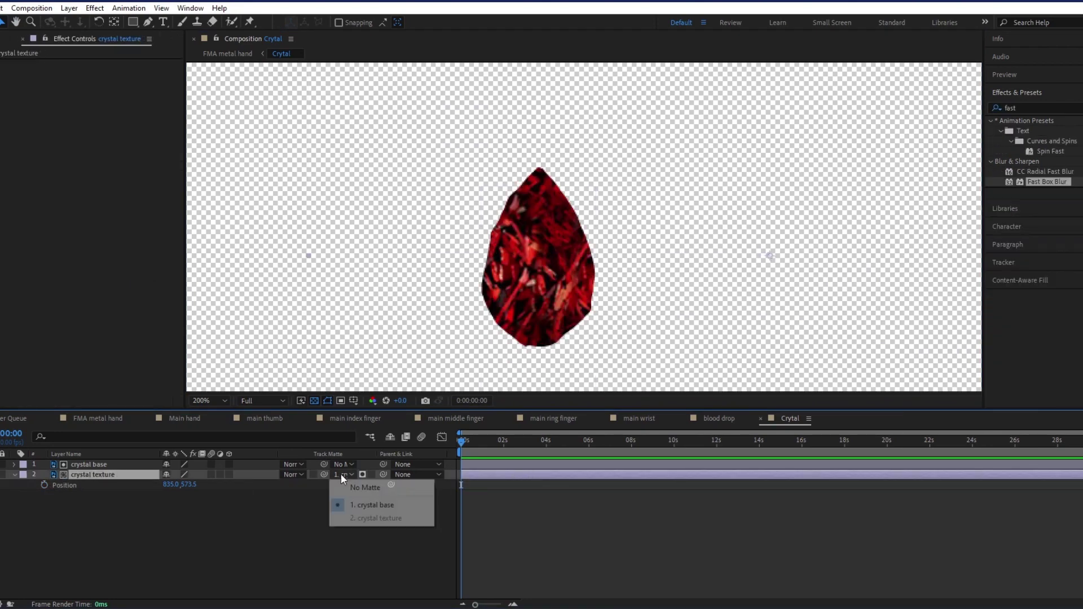
left_click(345, 483)
scroll(684, 256, "down", 4)
key("ctrl+d")
left_click(1009, 108)
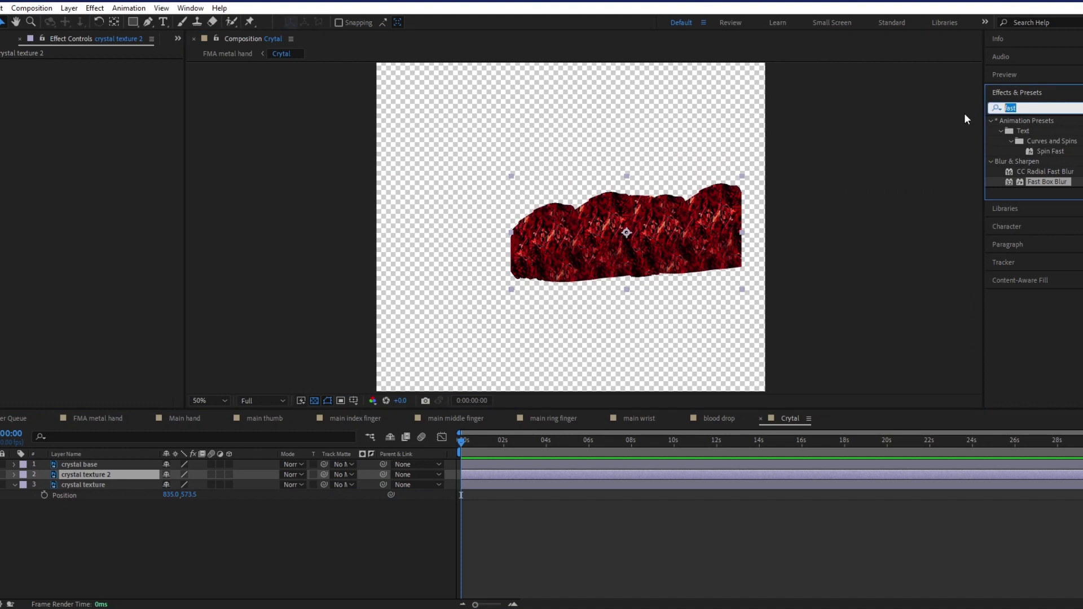
type("frac")
double_click(1036, 202)
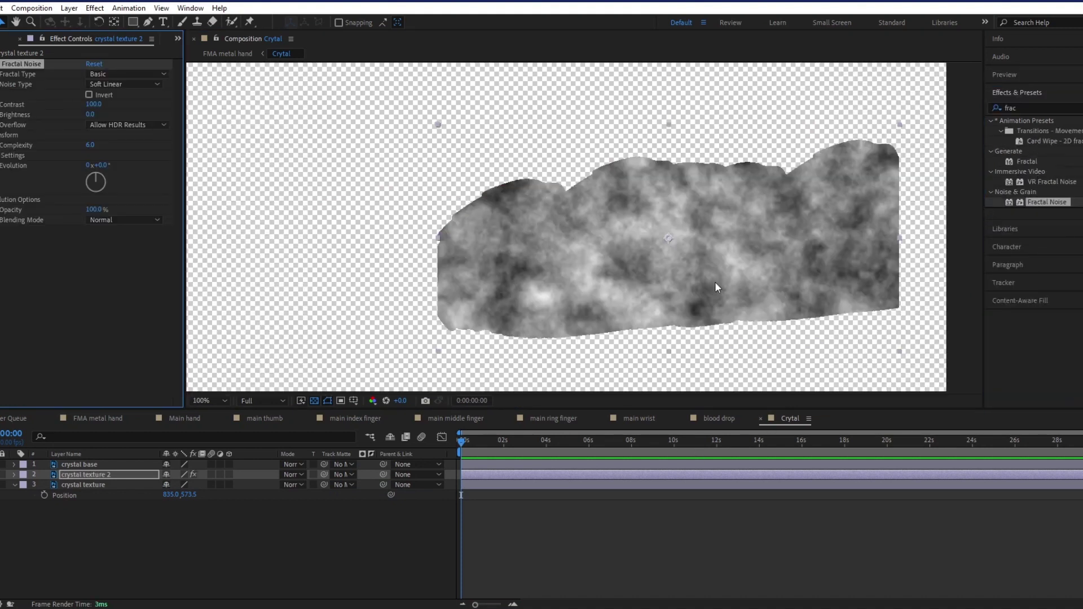
- Add a new solid with Fractal Noise and matte it to the crystal texture
right_click(456, 479)
left_click(637, 359)
left_click(315, 481)
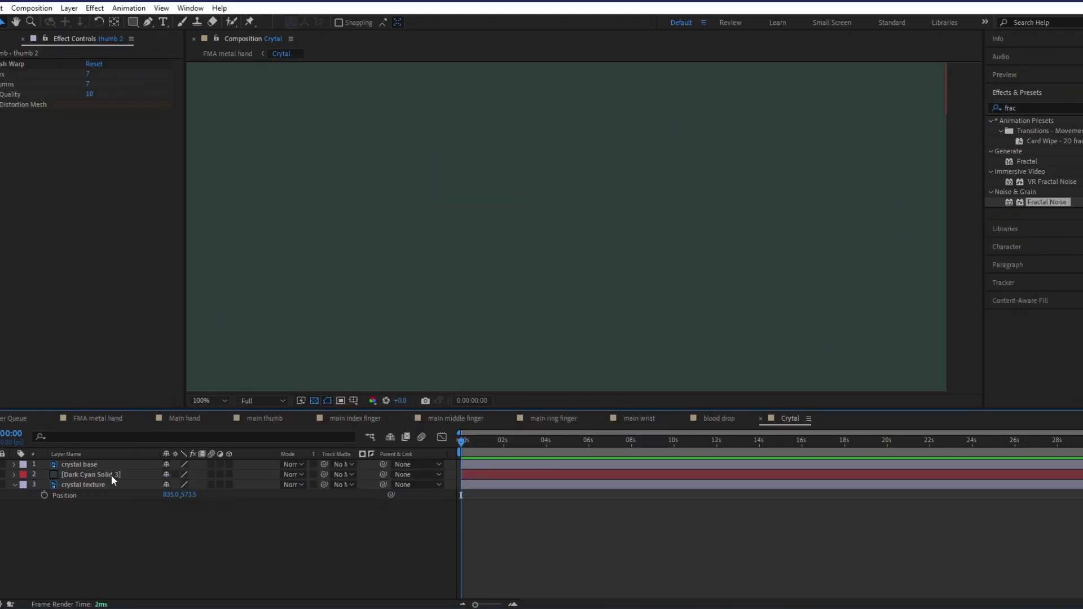
double_click(1037, 203)
left_click_drag(323, 474, 128, 486)
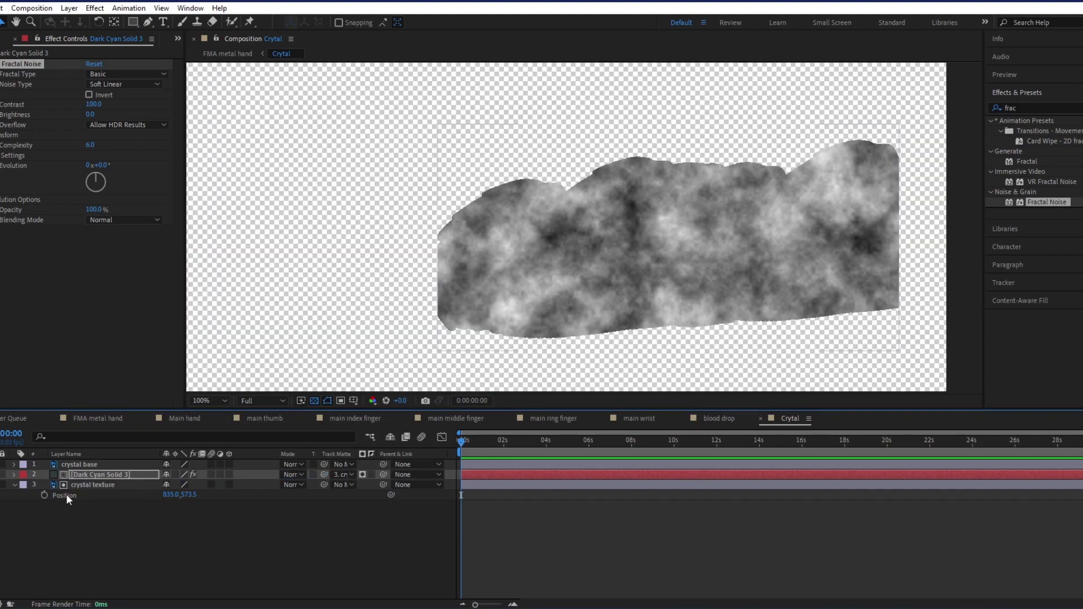
key("ctrl+v")
left_click(185, 476)
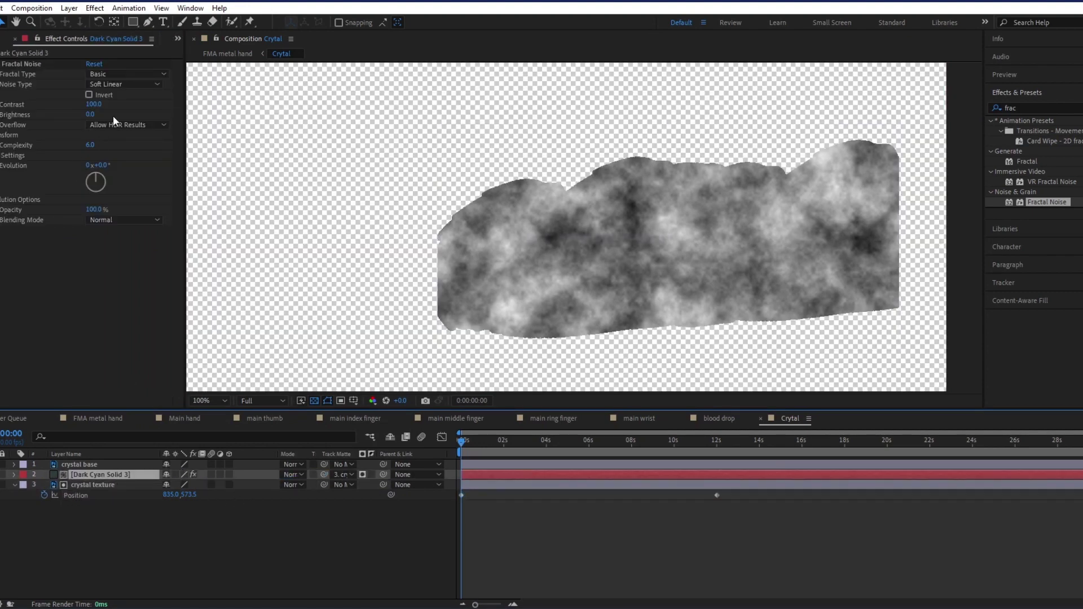
- Set the noise to Fractal Type Max and Noise Type Block, then preview it
left_click(127, 74)
left_click(113, 188)
left_click(124, 84)
left_click(116, 108)
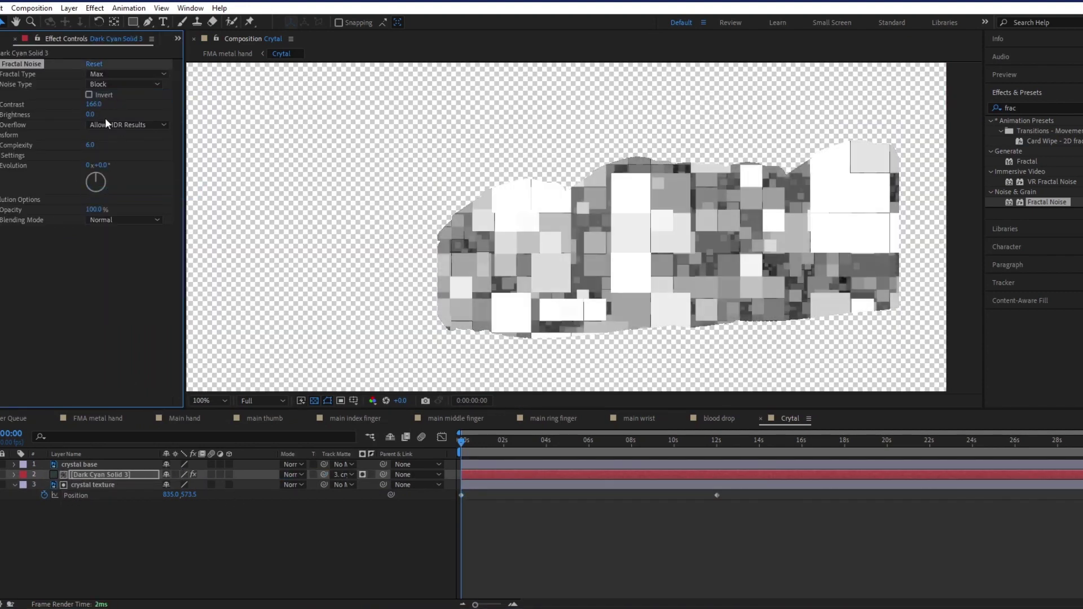
left_click_drag(90, 114, 84, 114)
key("space")
key("space")
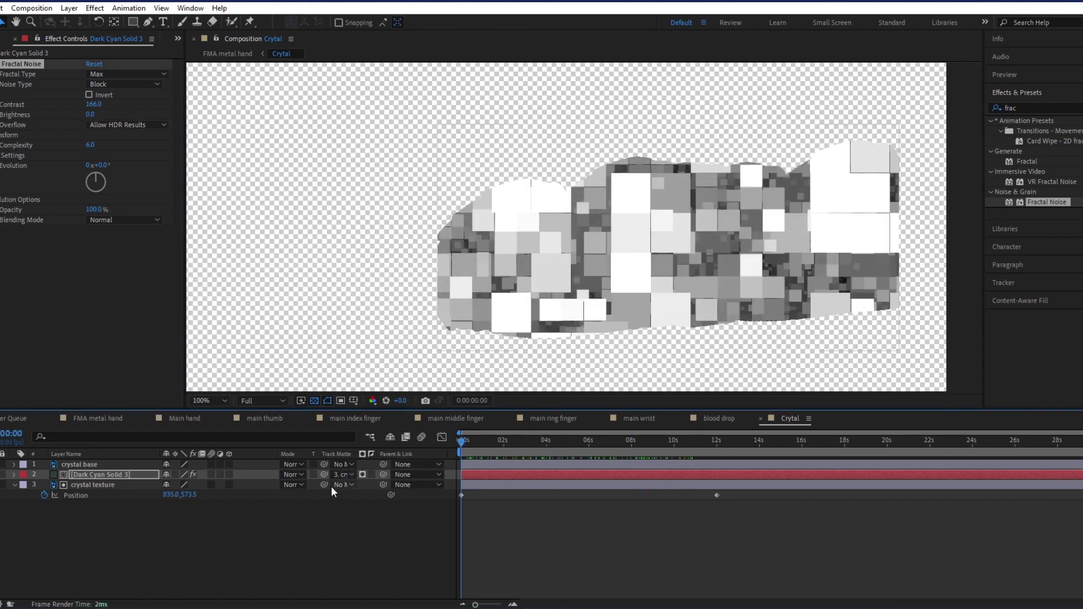
- Remove the noise layer's matte and darken it with Contrast 200 and Brightness -45
left_click(198, 484)
left_click(342, 474)
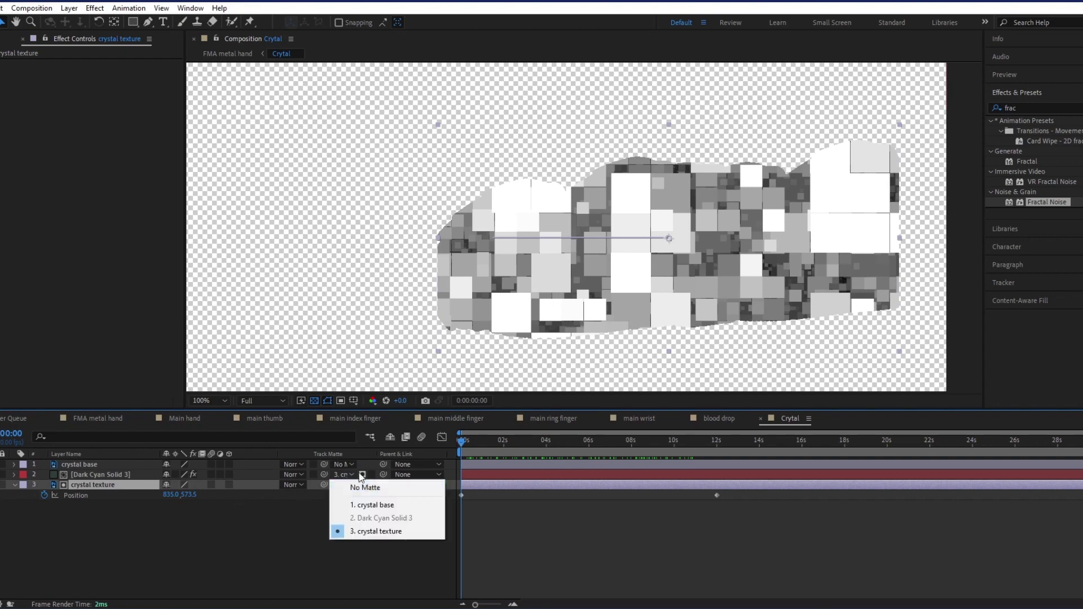
left_click(366, 481)
left_click(123, 473)
scroll(615, 274, "down", 2)
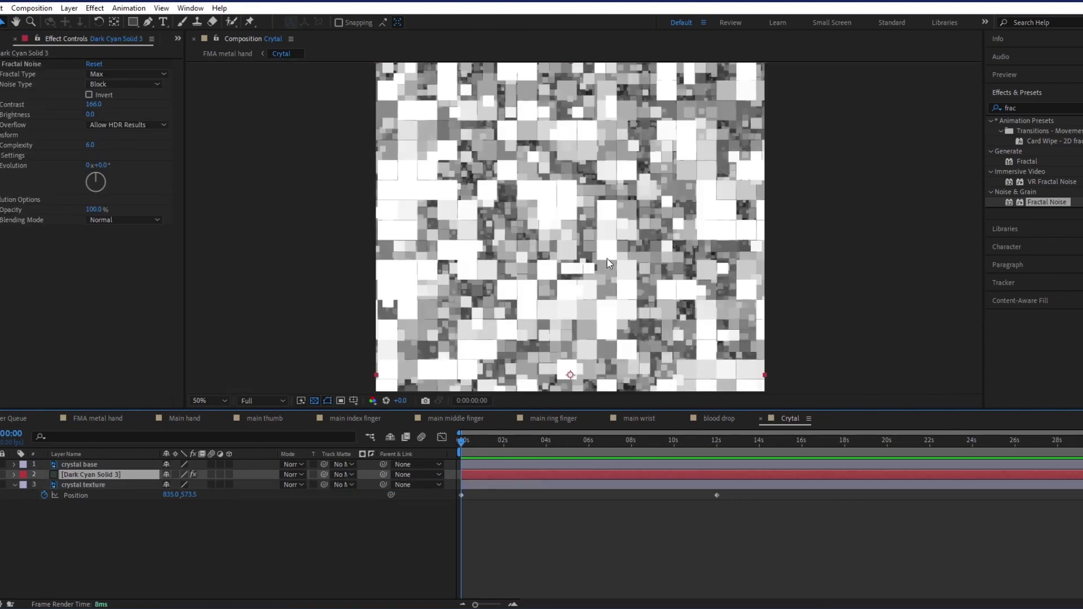
mouse_move(94, 106)
left_mouse_down()
mouse_move(130, 106)
mouse_move(67, 114)
left_mouse_up()
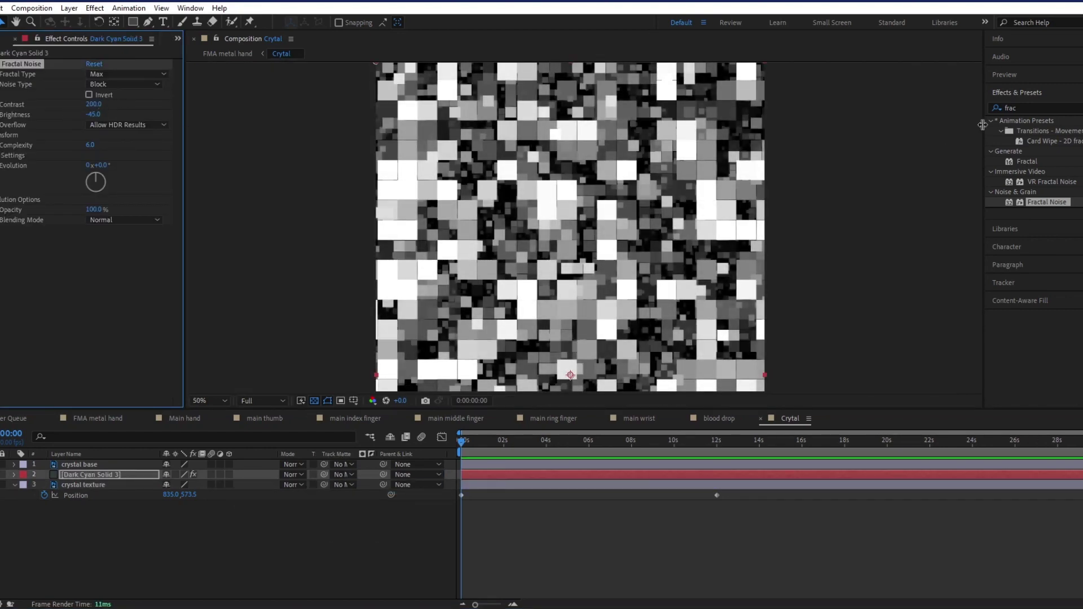
left_click(1032, 109)
- Apply Mirror to the noise solid and set the Fractal Noise rotation to 45°
double_click(1033, 109)
type("ka")
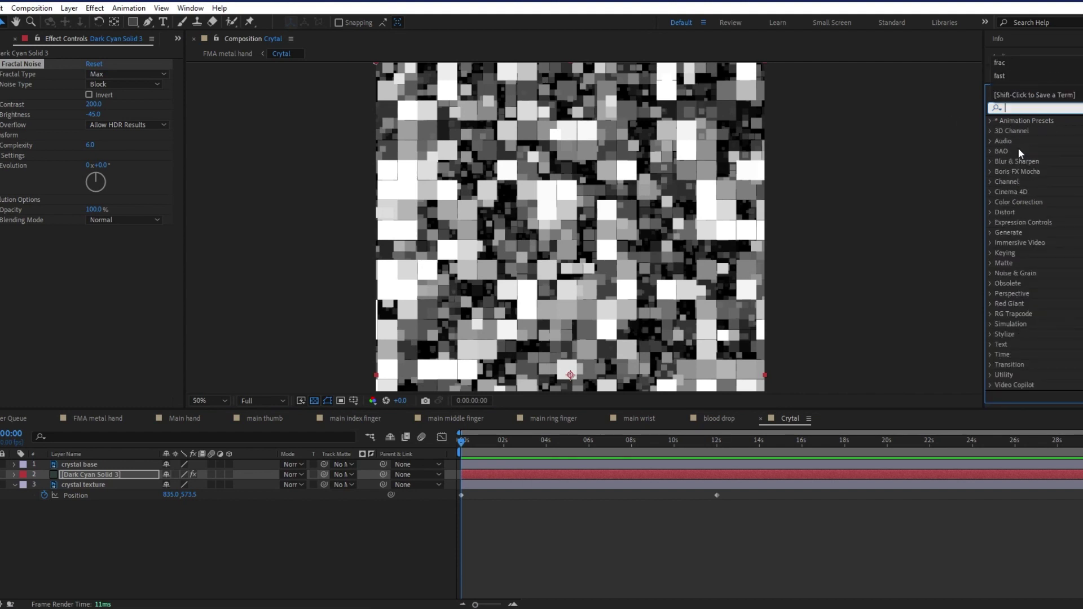
type("mirror")
double_click(1019, 133)
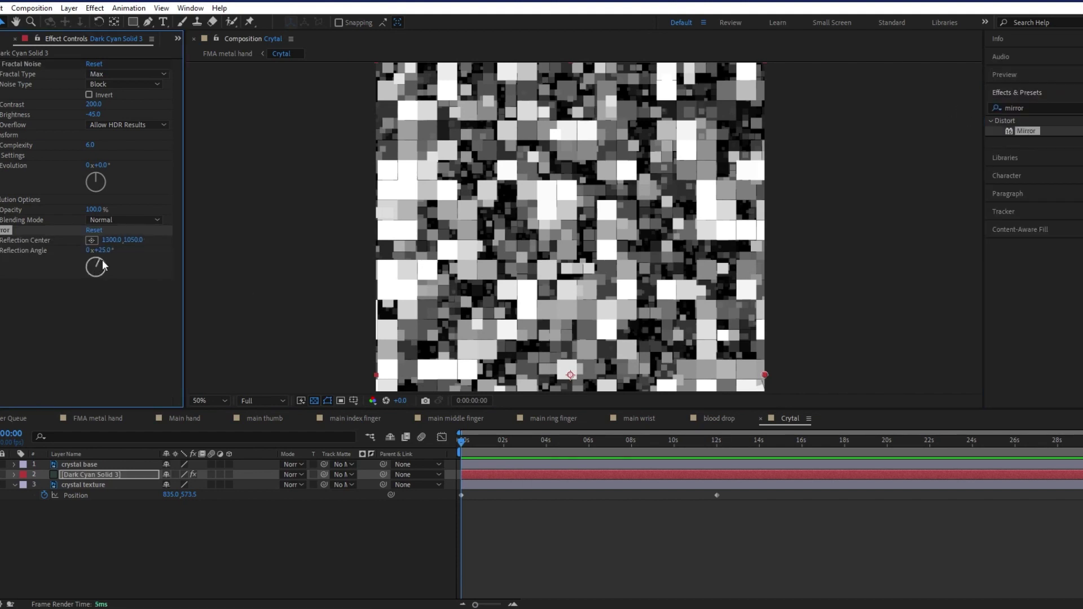
left_click_drag(103, 260, 188, 387)
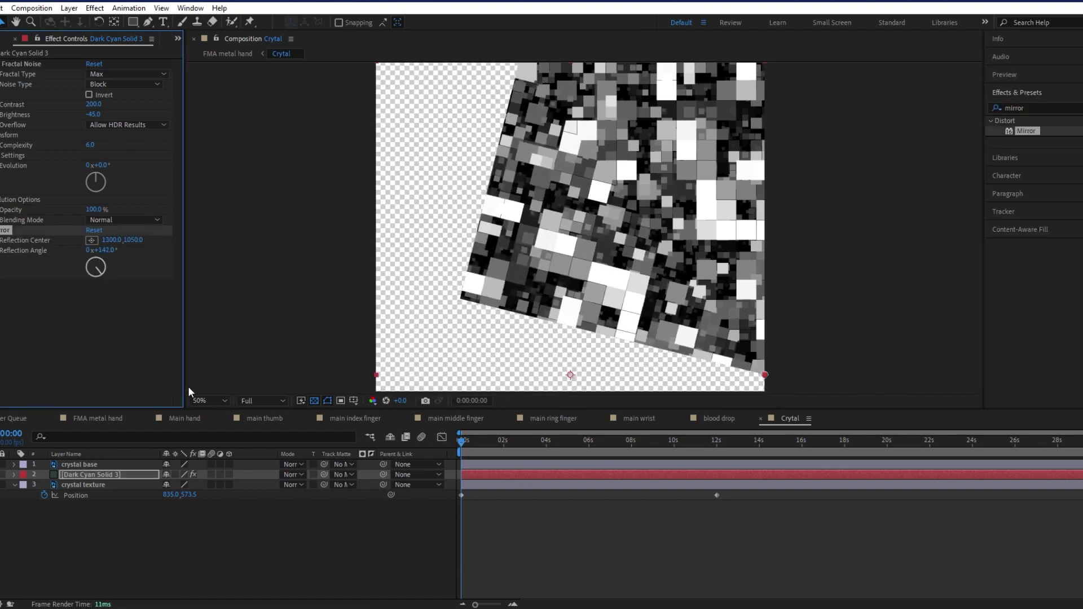
key("ctrl+z")
left_click(97, 475)
left_click(1, 135)
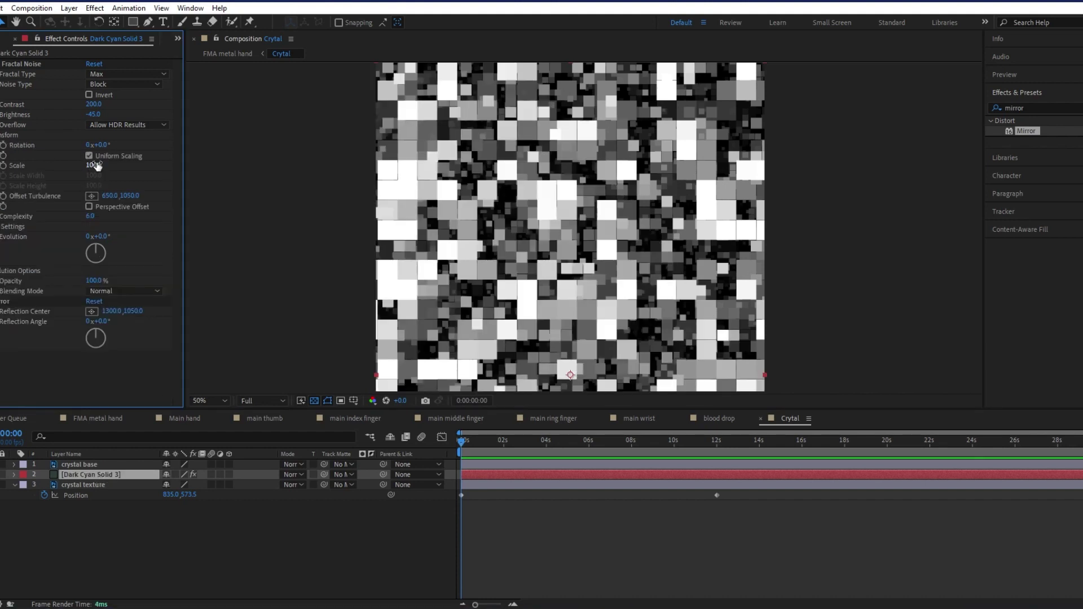
type("45")
key("Return")
- Set the Mirror reflection angle to 0° with its centre at the comp centre
left_click(3, 319)
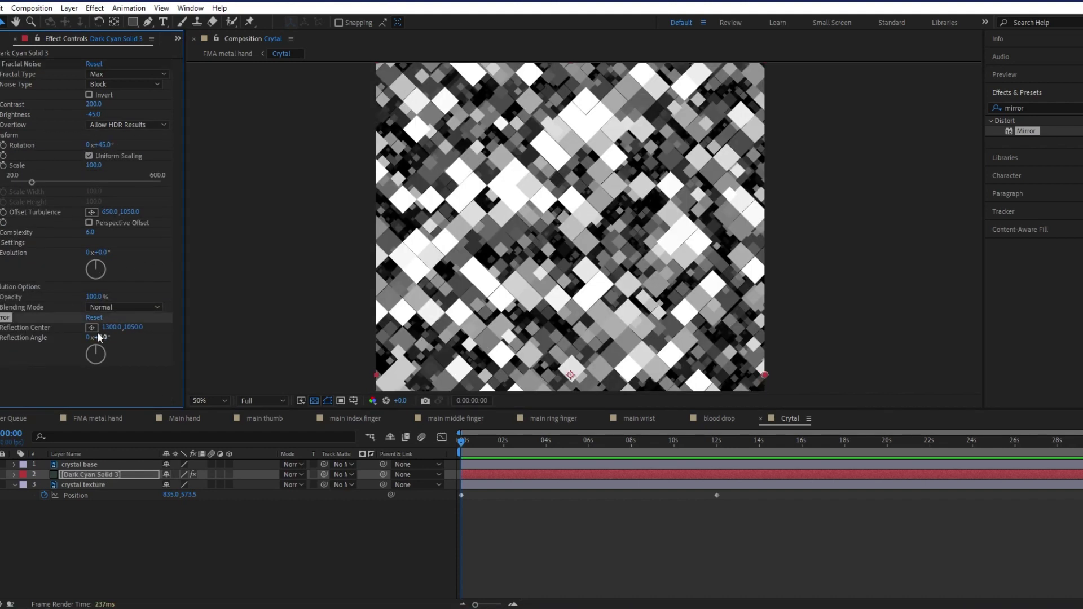
left_click_drag(101, 337, 153, 337)
key("ctrl+z")
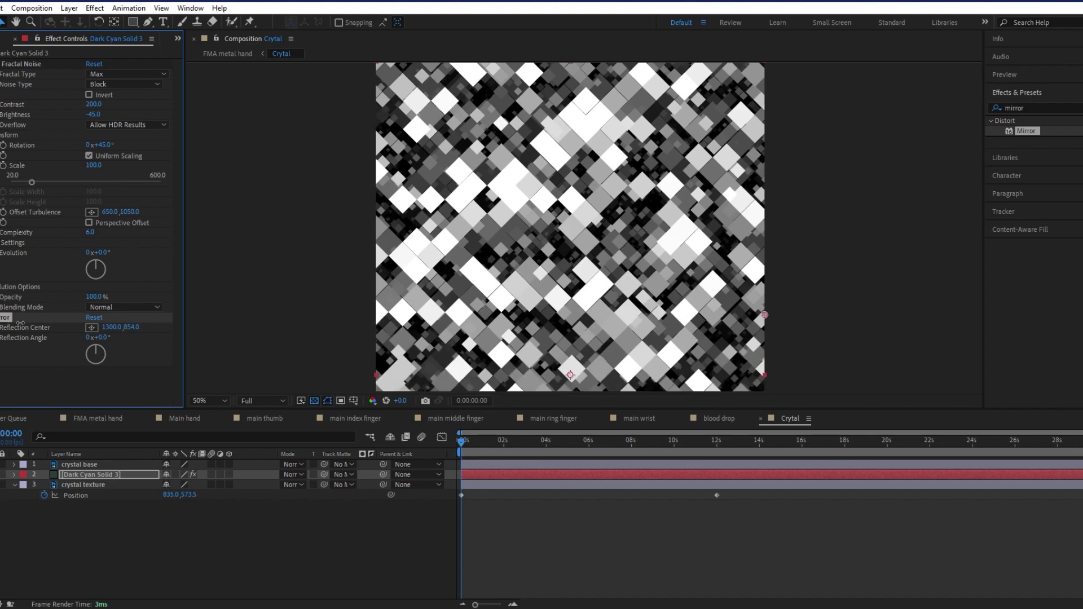
left_click_drag(764, 375, 571, 375)
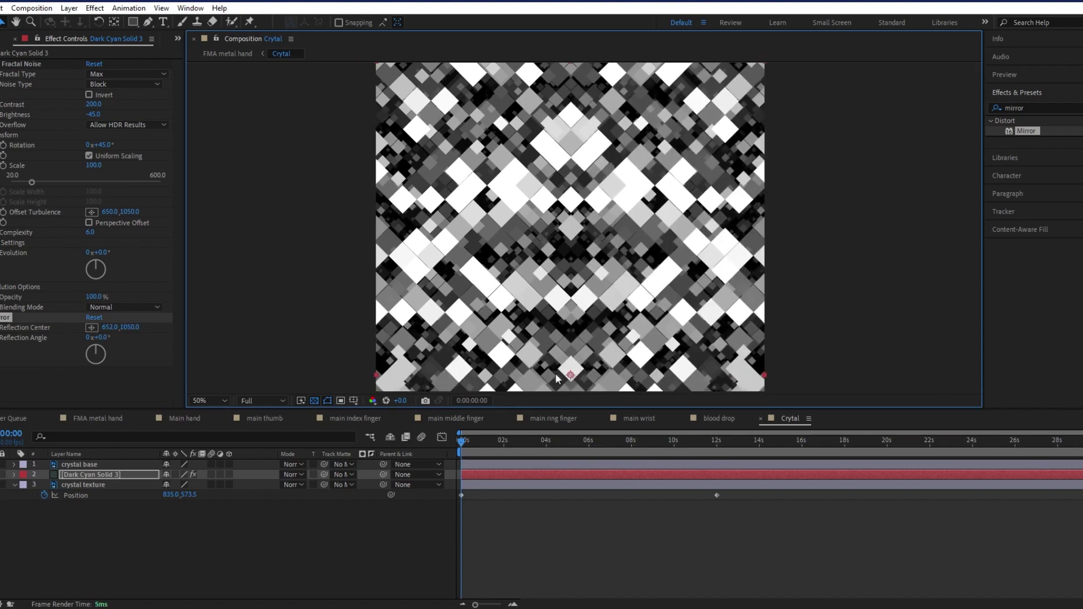
- Duplicate it as Mirror 2 with a 90° reflection angle and move its centre upward
key("ctrl+alt+shift+e")
left_click_drag(94, 377, 113, 378)
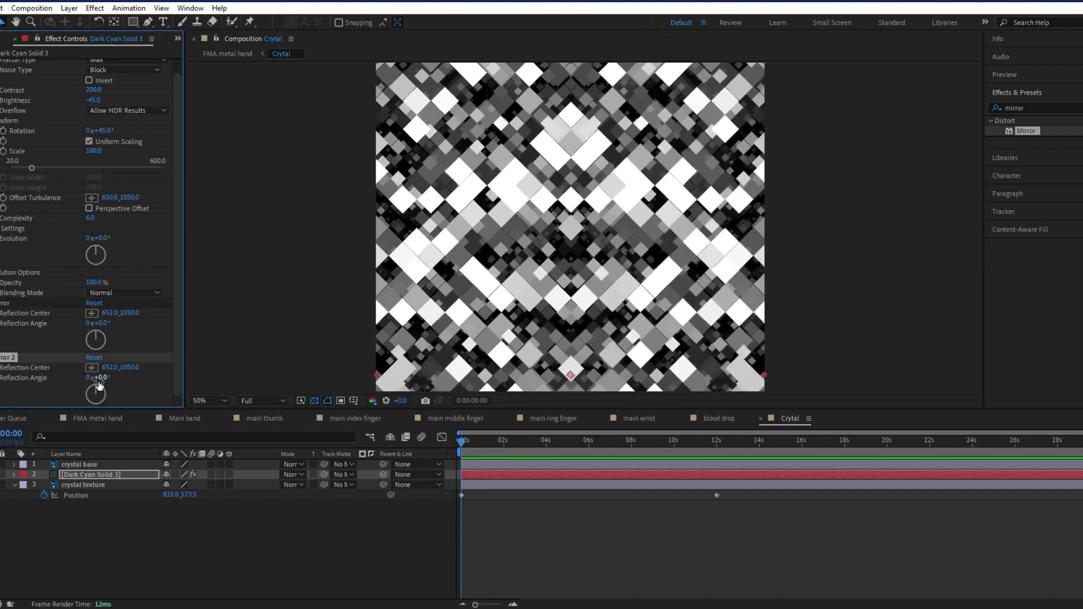
type("0")
key("Return")
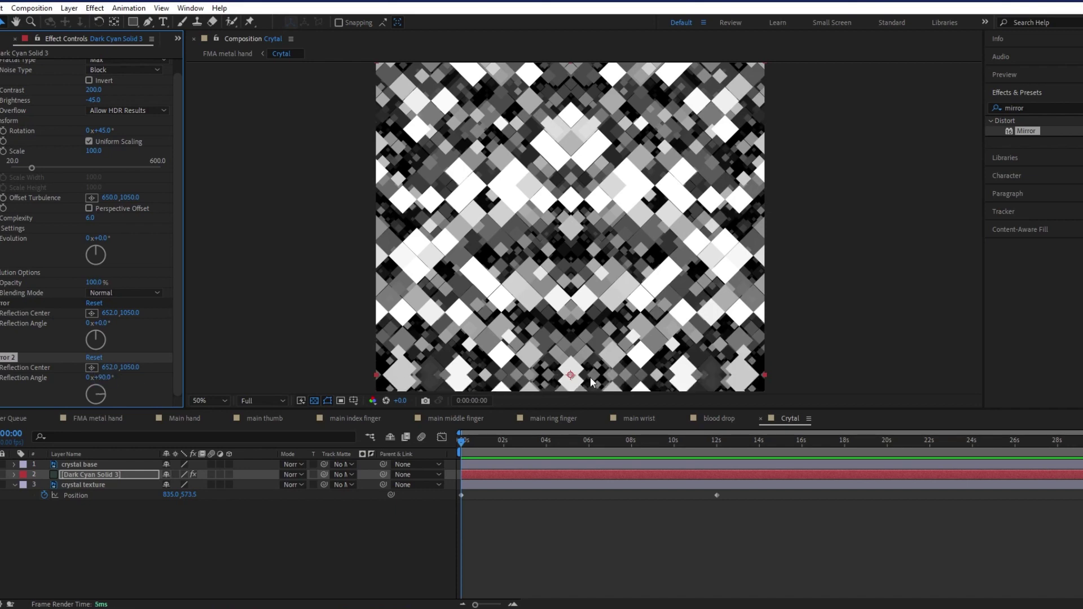
left_click_drag(572, 374, 571, 236)
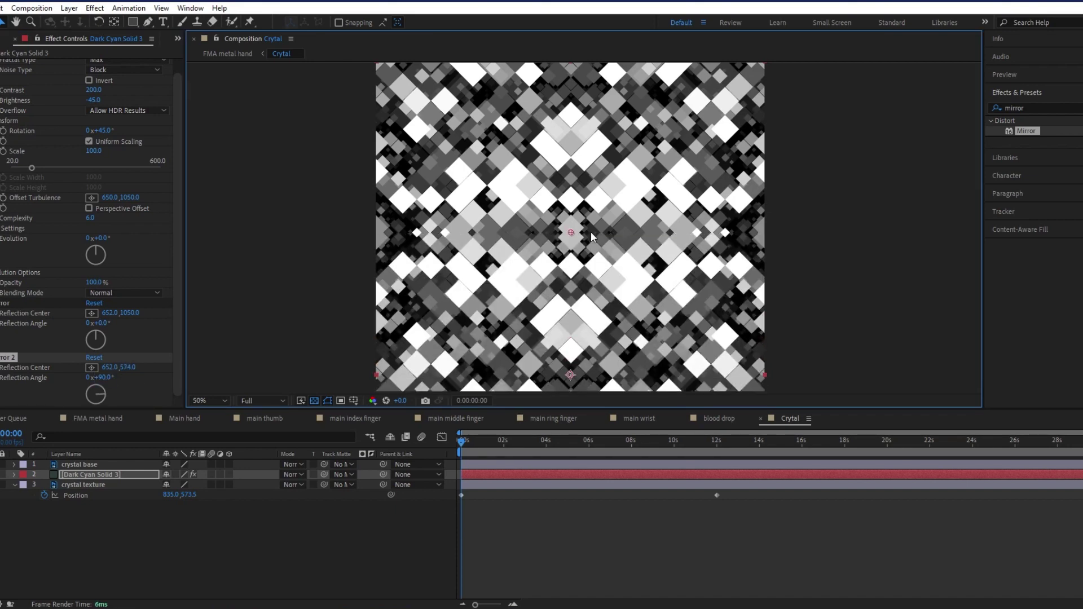
- Drive noise Evolution with a time*135 expression, enable Cycle Evolution, end the work area near 12s, and preview
left_click(4, 238, "alt")
type("time")
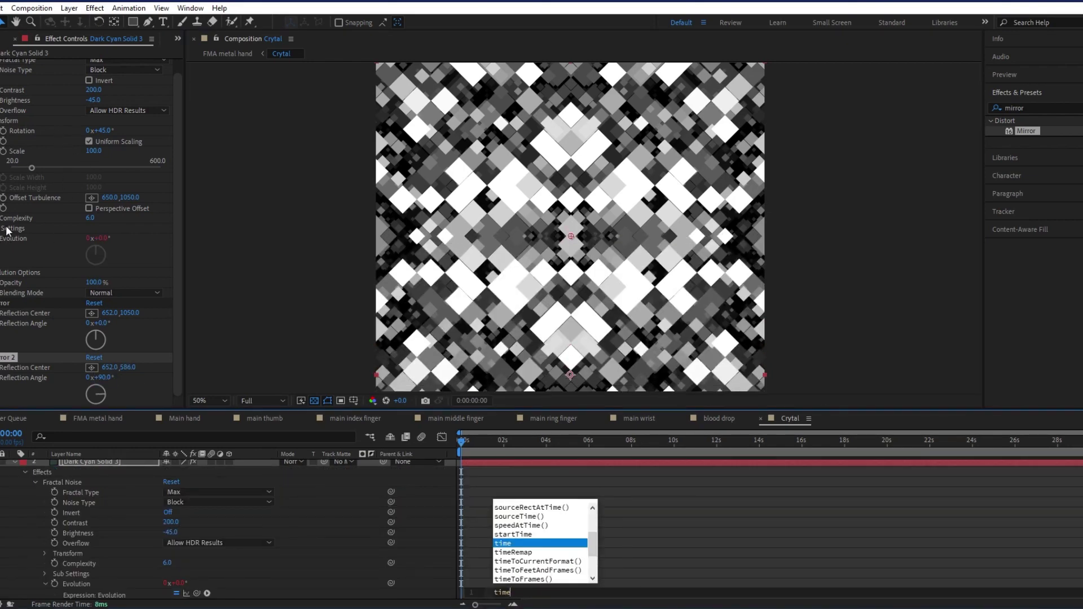
type("*")
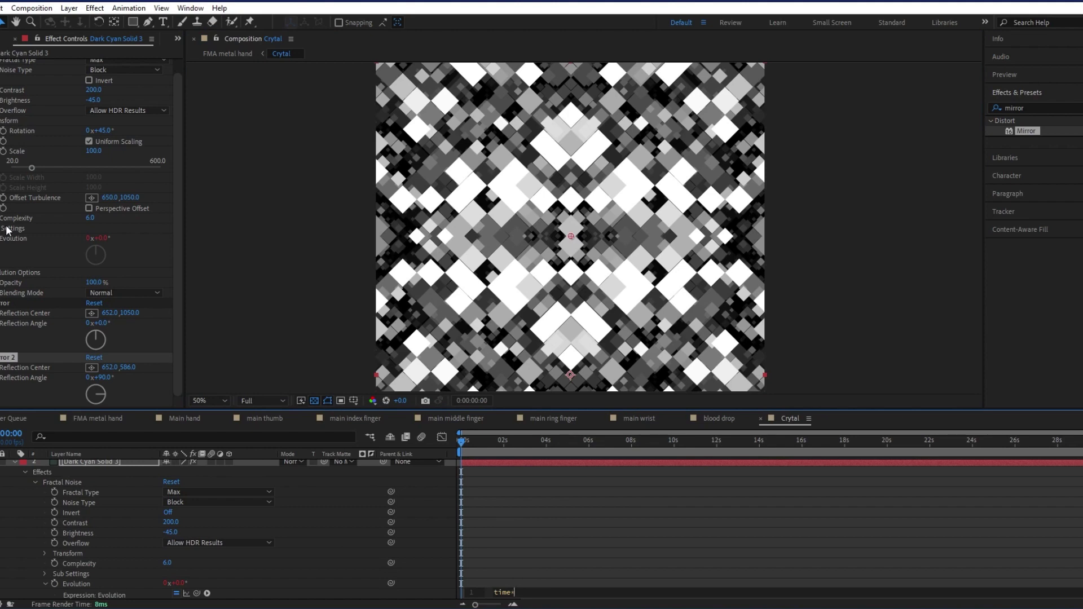
type("135")
key("KP_Enter")
left_click(1, 272)
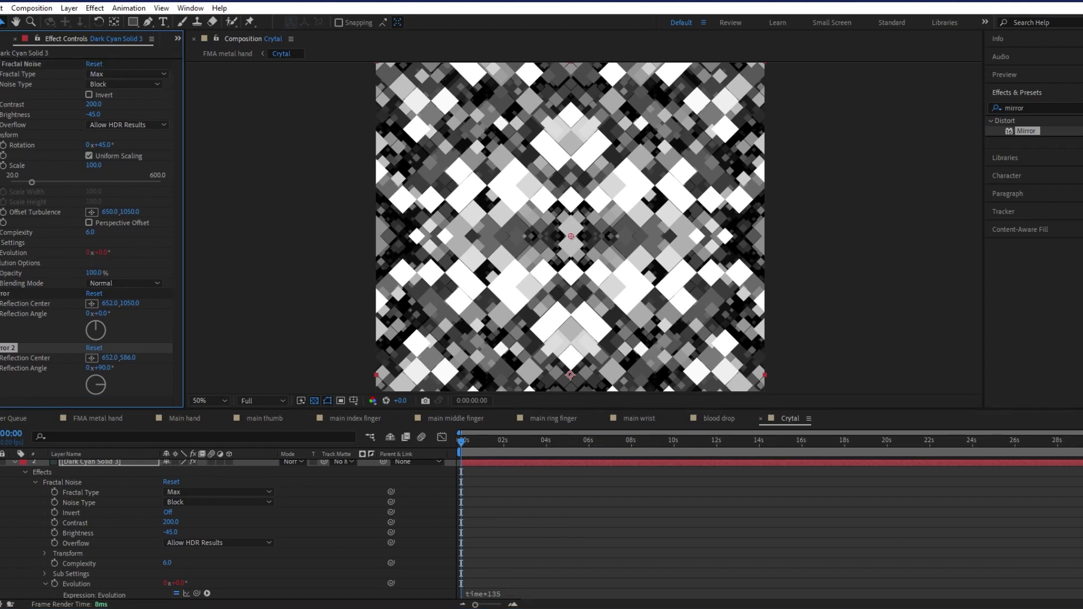
left_click(89, 284)
left_click(702, 454)
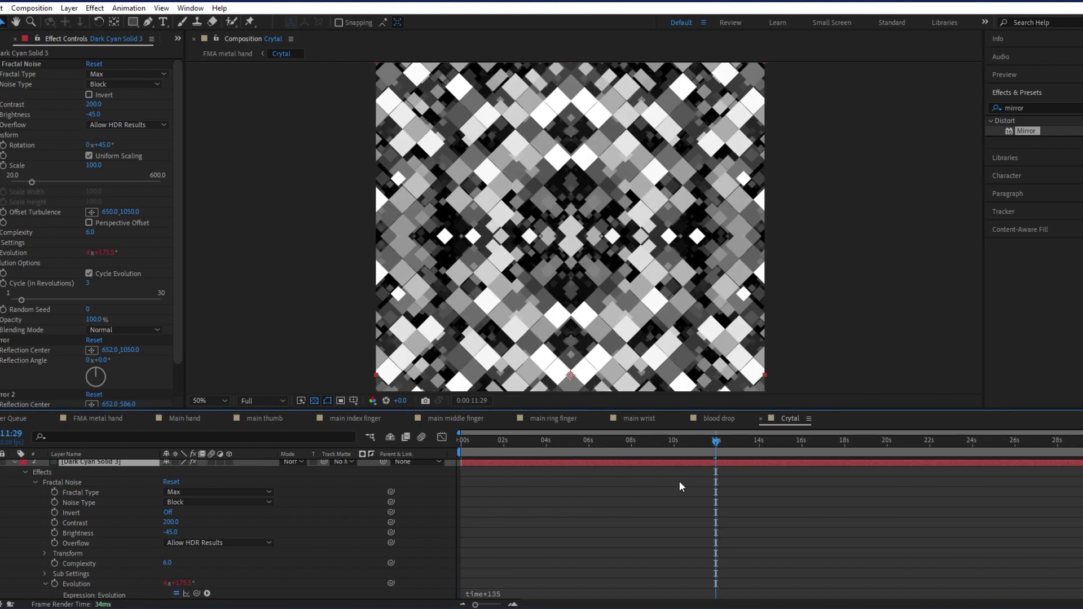
key("n")
key("space")
- Change the Evolution expression to time*90 and matte the noise layer to crystal texture
left_click(574, 589)
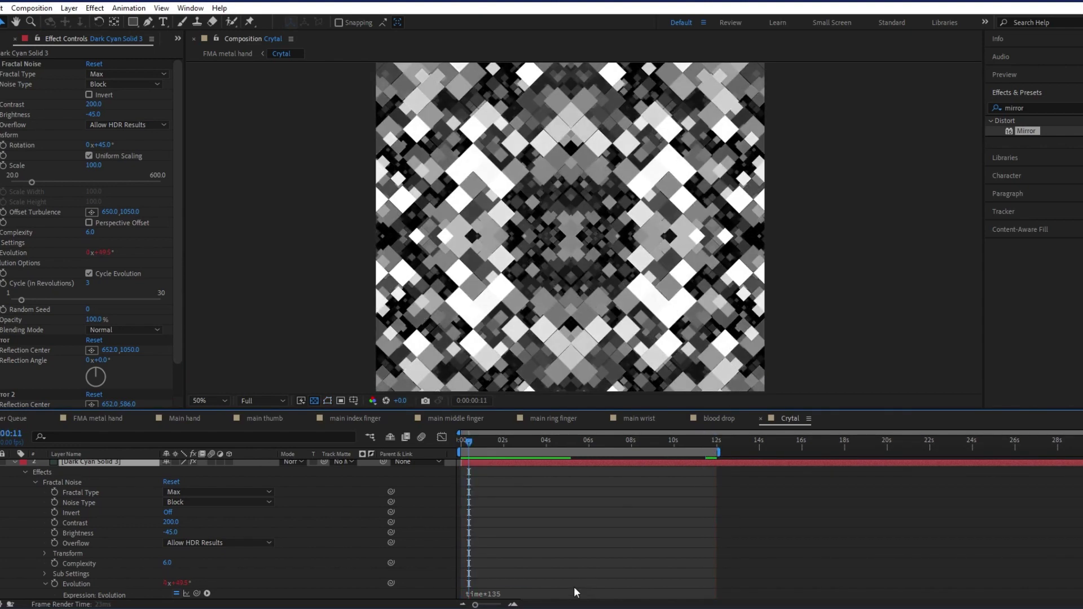
key("BackSpace")
key("BackSpace")
key("BackSpace")
type("180")
key("BackSpace")
key("BackSpace")
key("BackSpace")
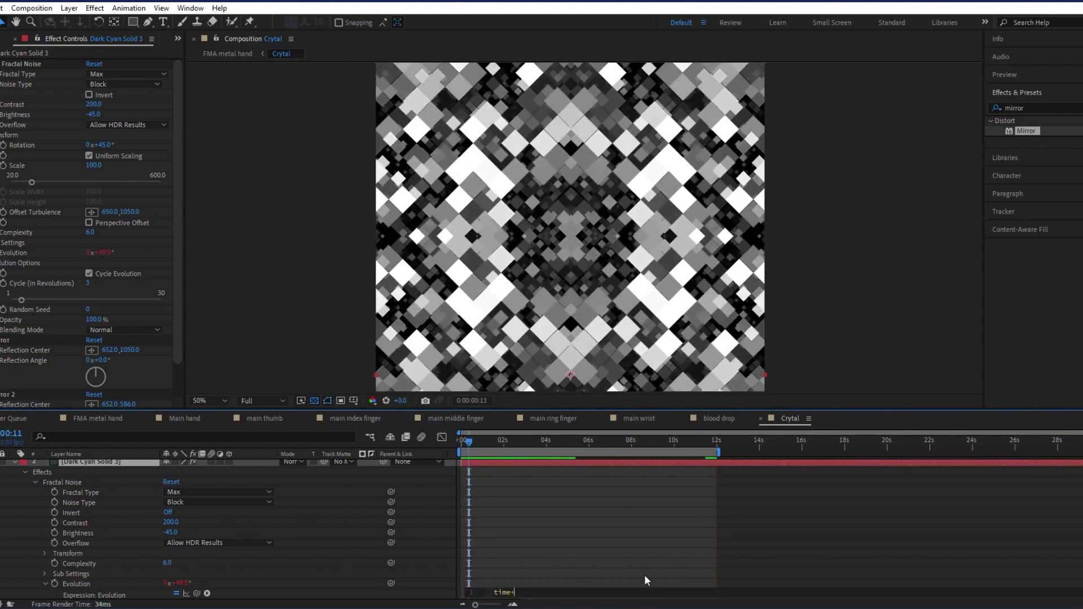
type("90")
key("KP_Enter")
key("space")
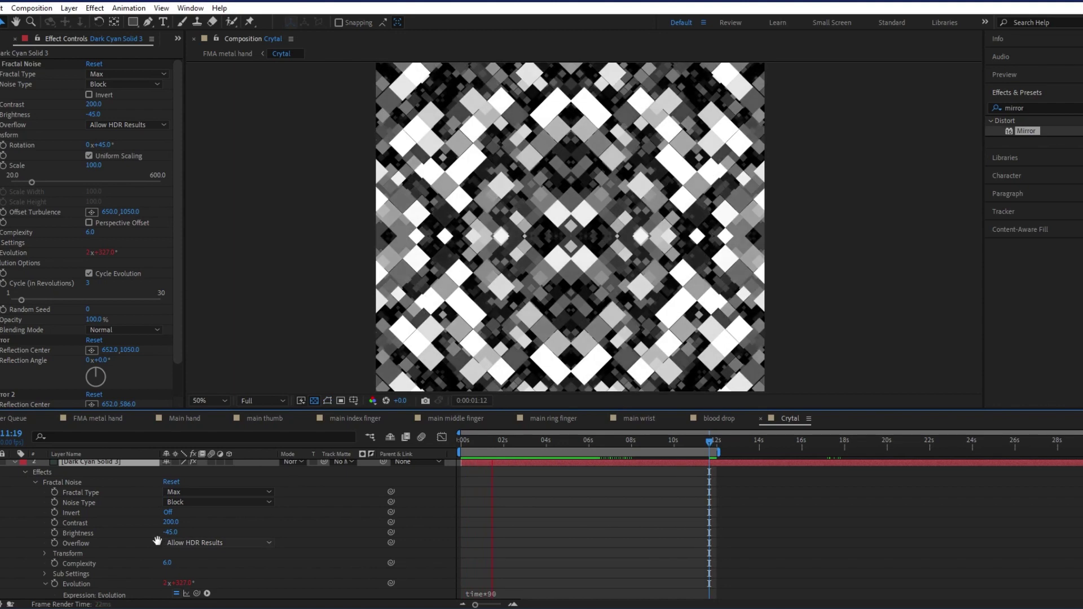
key("u")
left_click_drag(285, 483, 286, 484)
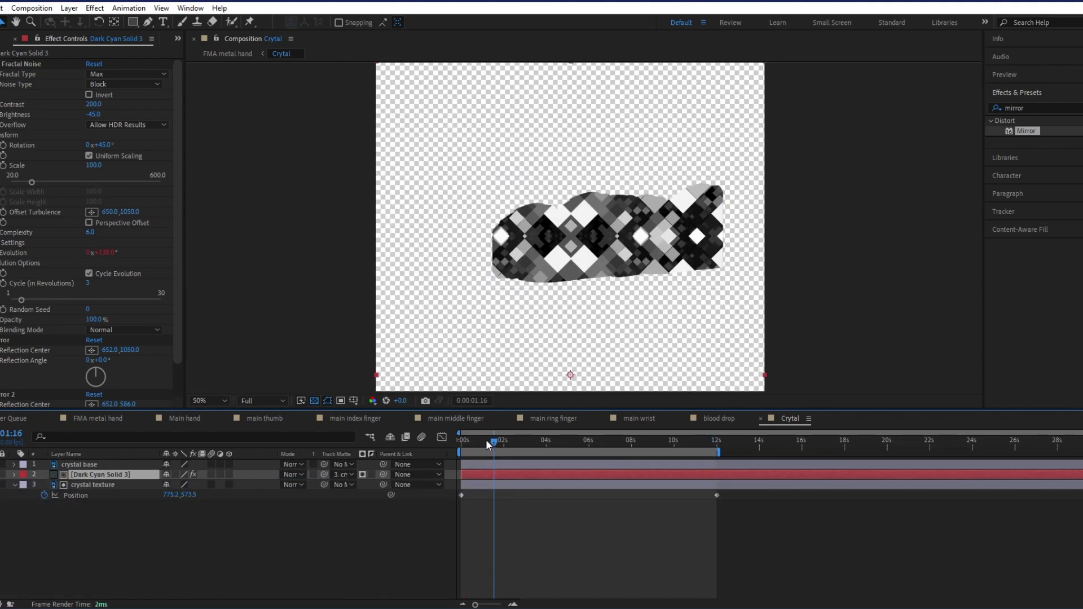
- Stop the preview and set the noise solid's track matte to the crystal base
key("space")
left_click(320, 486)
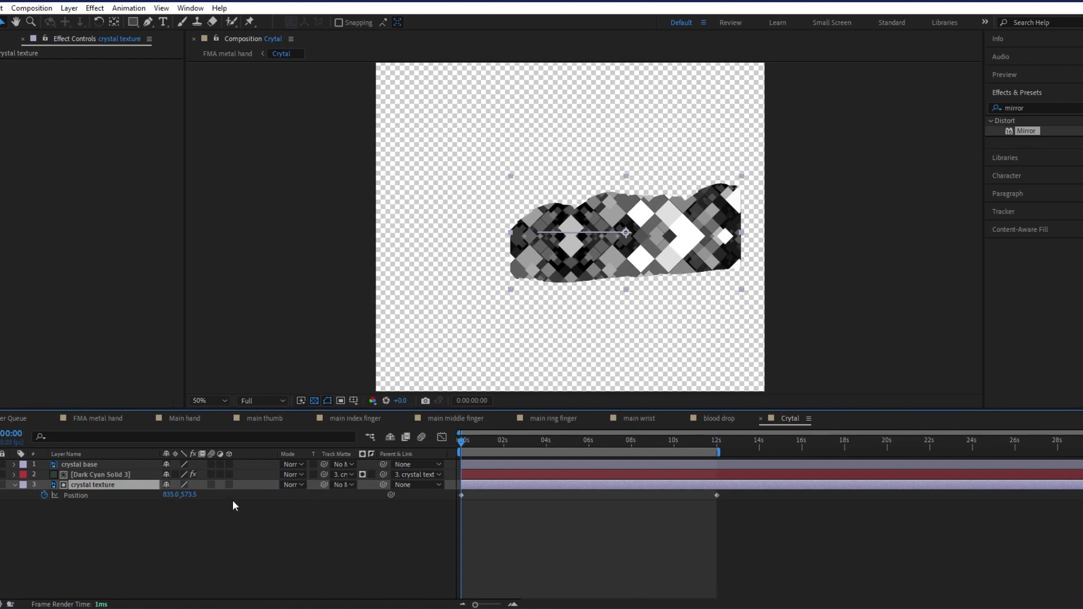
left_click(341, 475)
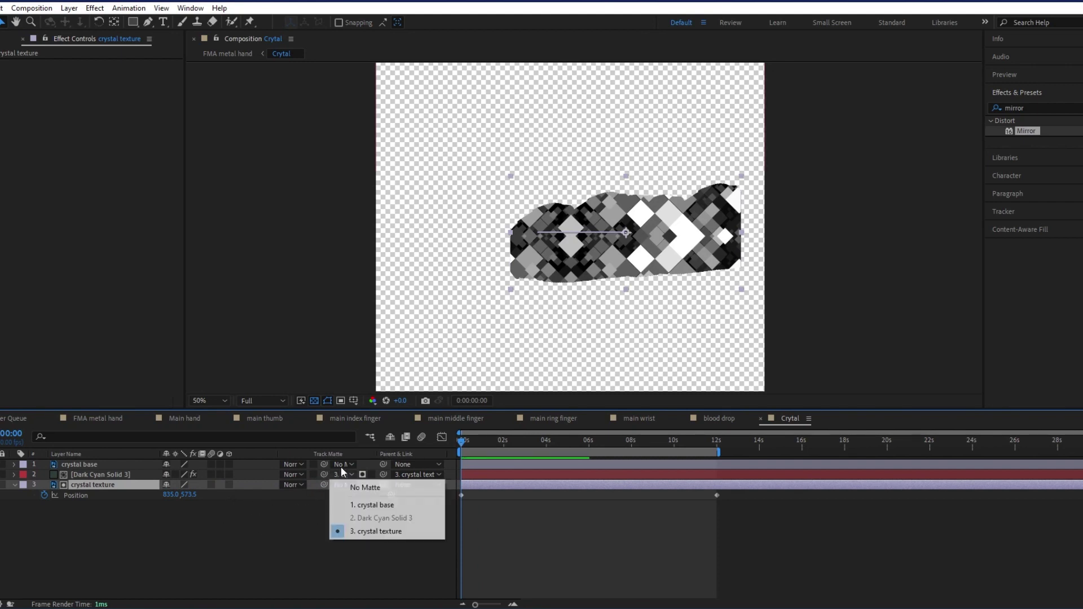
left_click(347, 487)
left_click(102, 477)
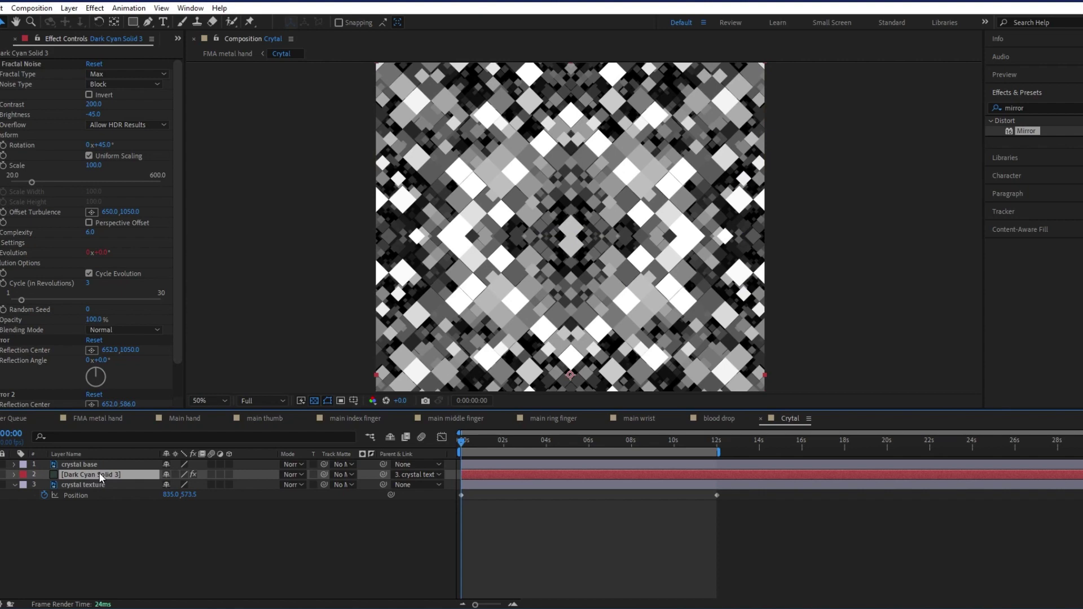
key("ctrl+z")
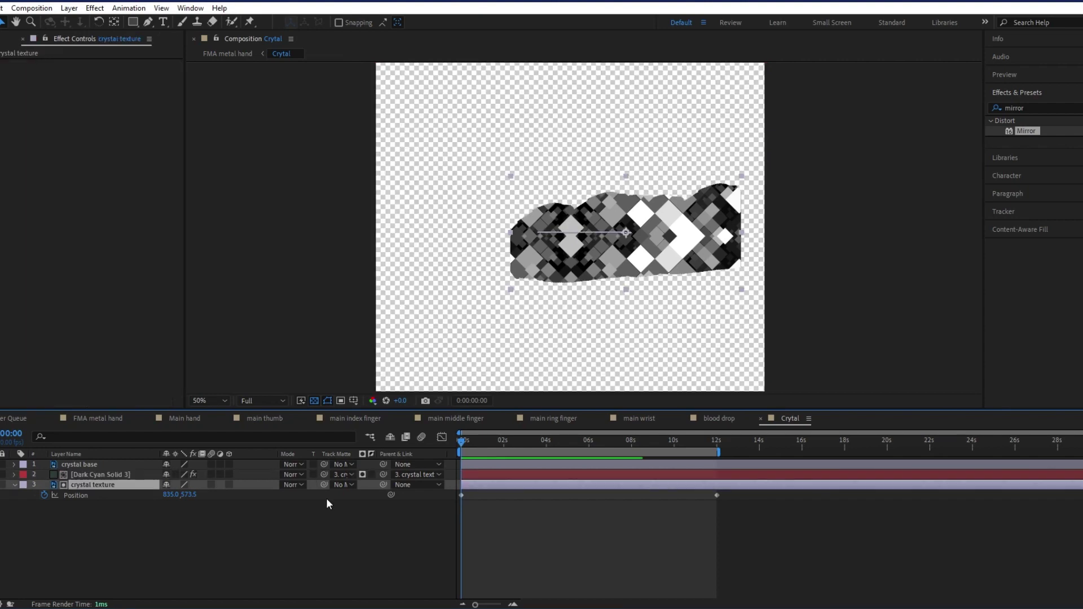
key("ctrl+z")
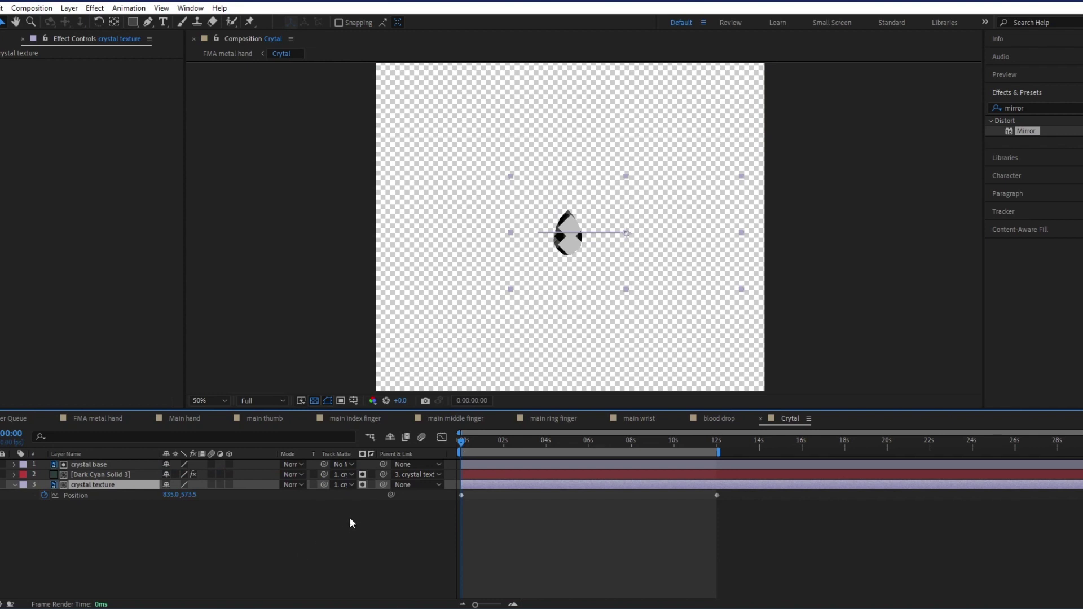
left_click(89, 475)
- Lower the Fractal Noise Scale to 45, shift its offset, and collapse both Mirror effects
left_click_drag(102, 171, 73, 173)
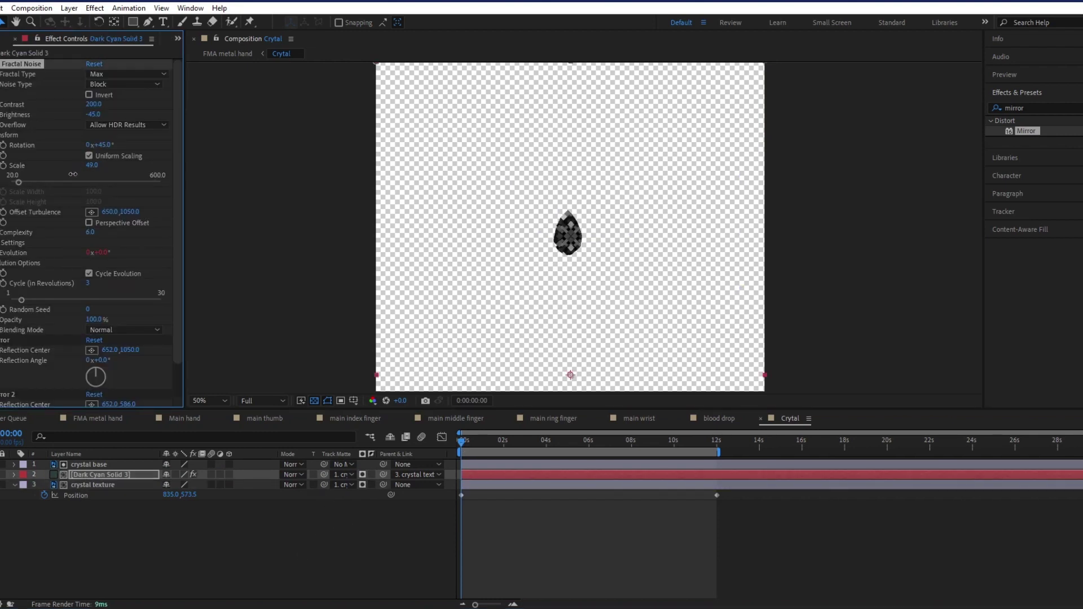
left_click_drag(115, 212, 137, 219)
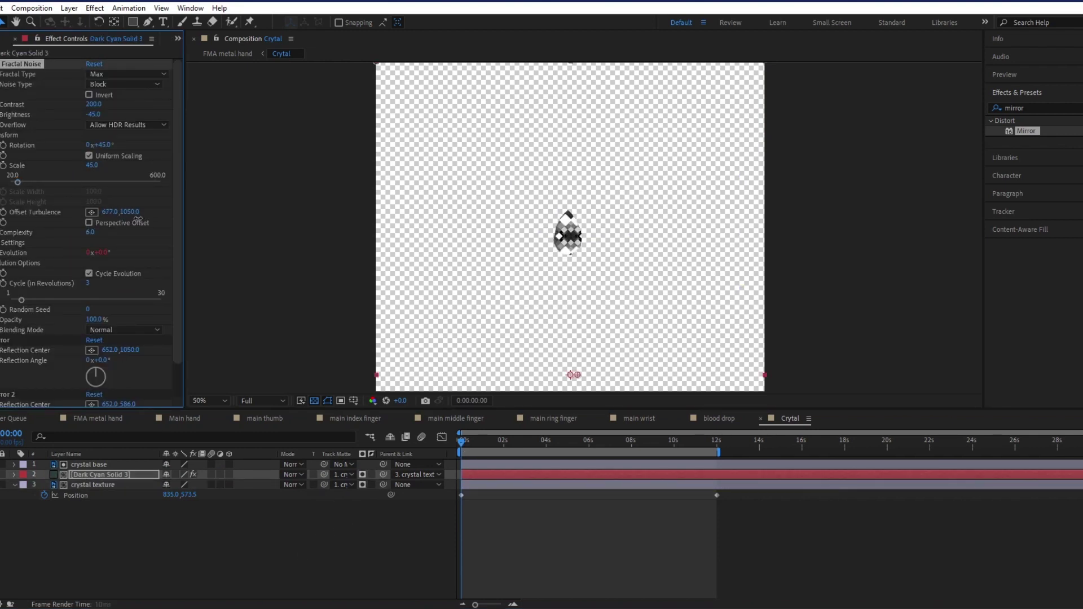
left_click(117, 476)
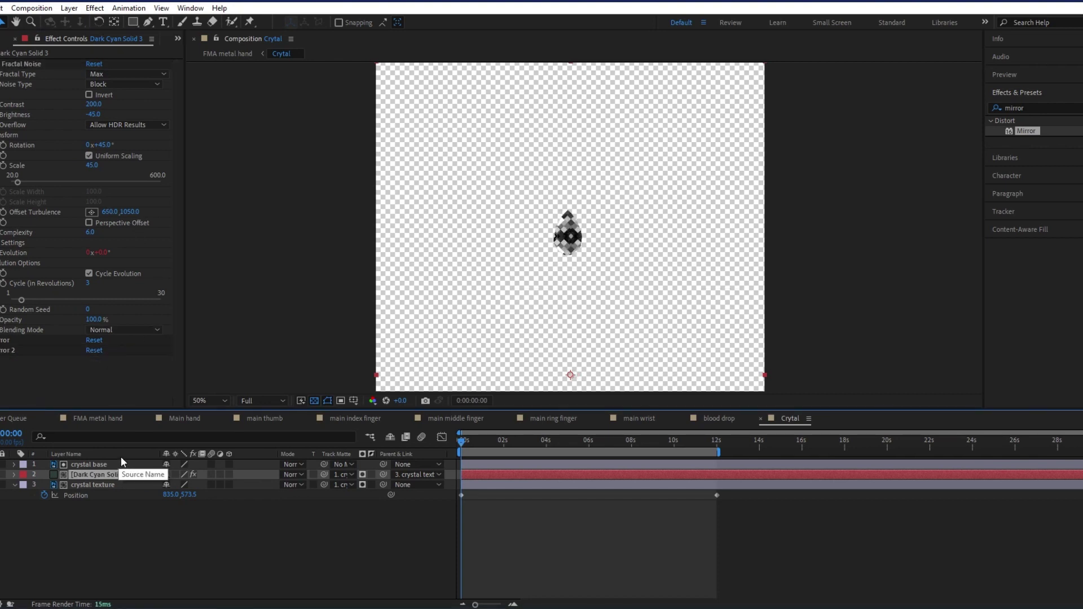
- Set the noise layer to Add blending and remove the crystal texture's matte
left_click(294, 474)
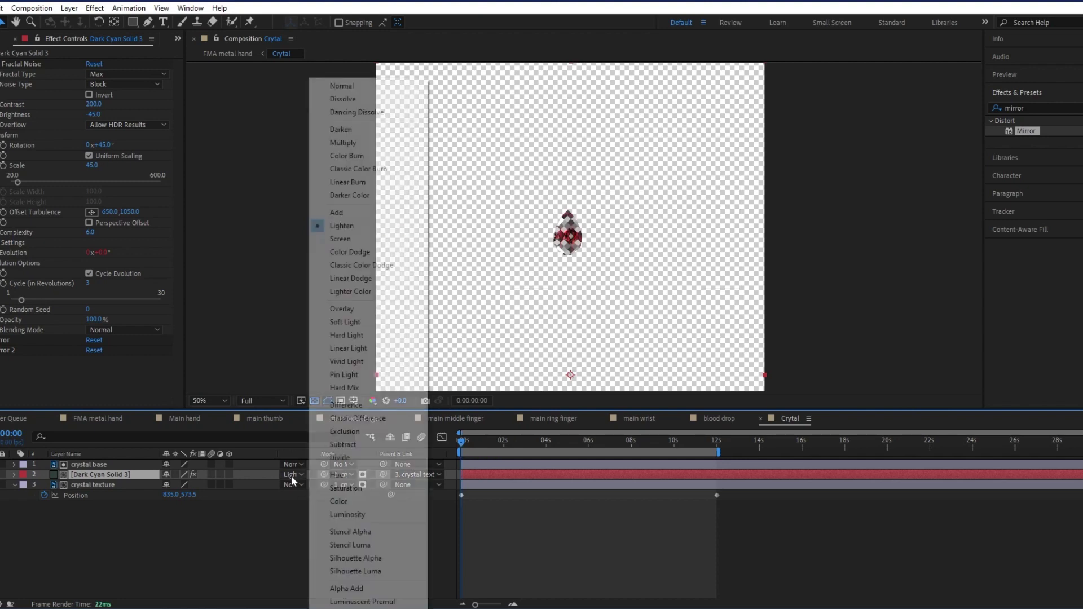
left_click(349, 213)
key("period")
left_click(342, 485)
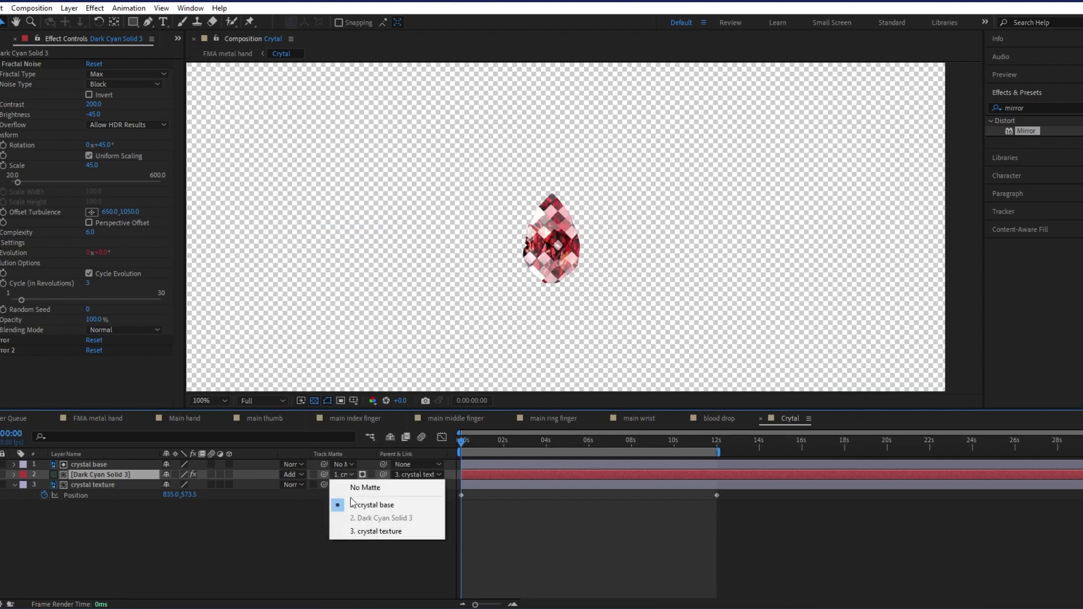
left_click(355, 488)
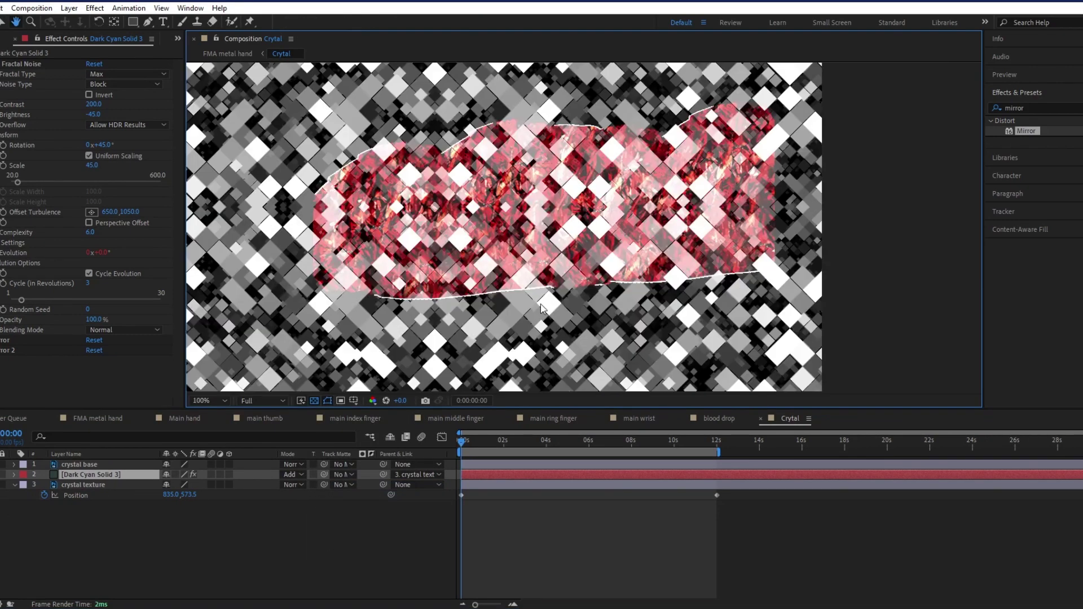
left_click_drag(432, 334, 303, 312)
- Add a Red Photo Filter at 100% density to the noise solid and switch it to Overlay
left_click(1015, 108)
type("filter")
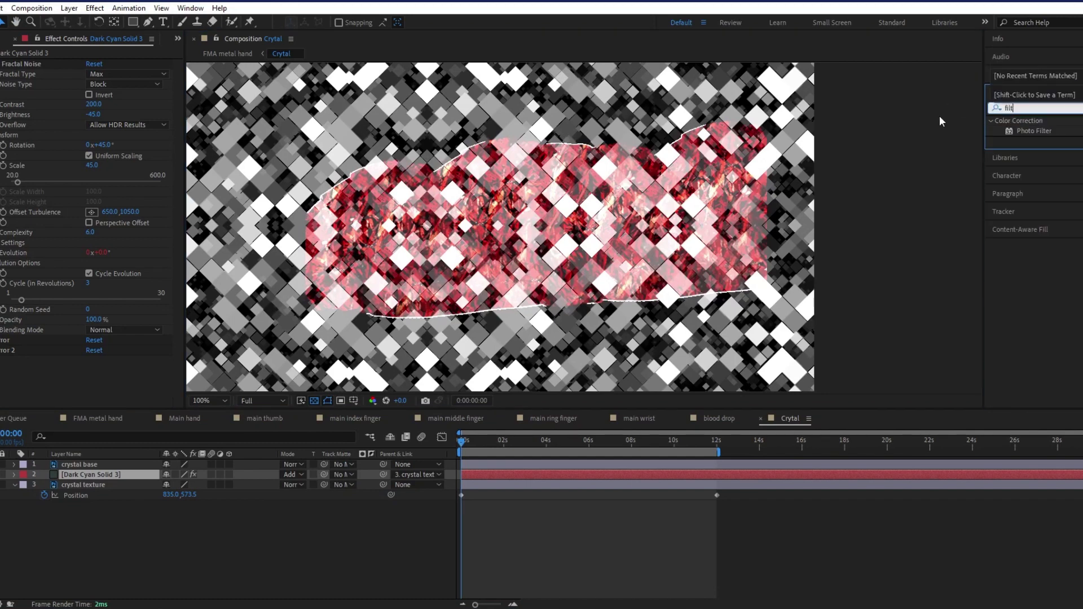
double_click(1028, 130)
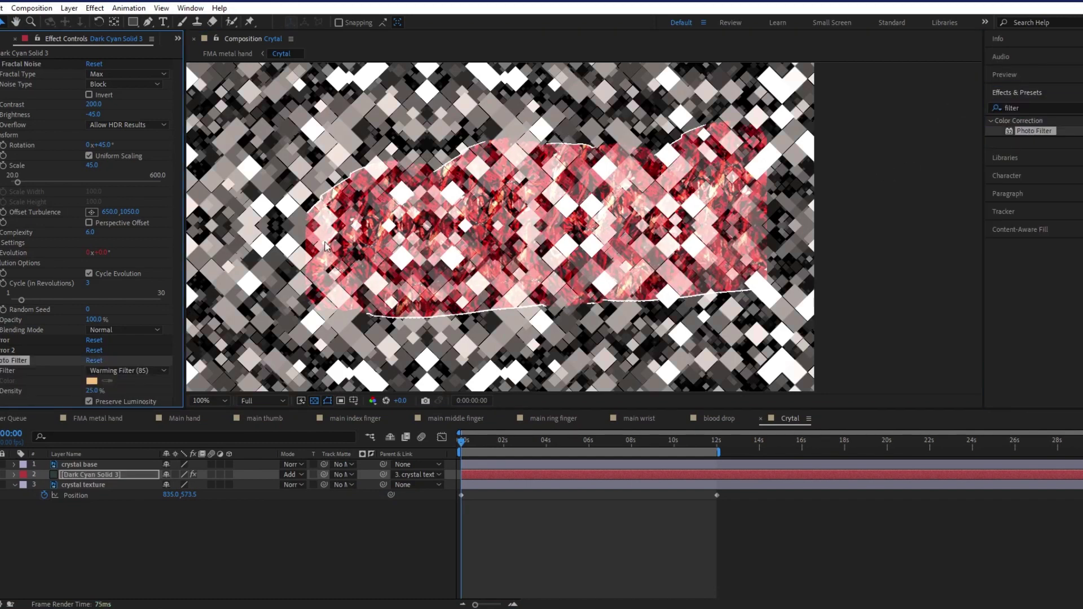
left_click(93, 390)
type("100")
key("Return")
left_click(161, 371)
left_click(129, 169)
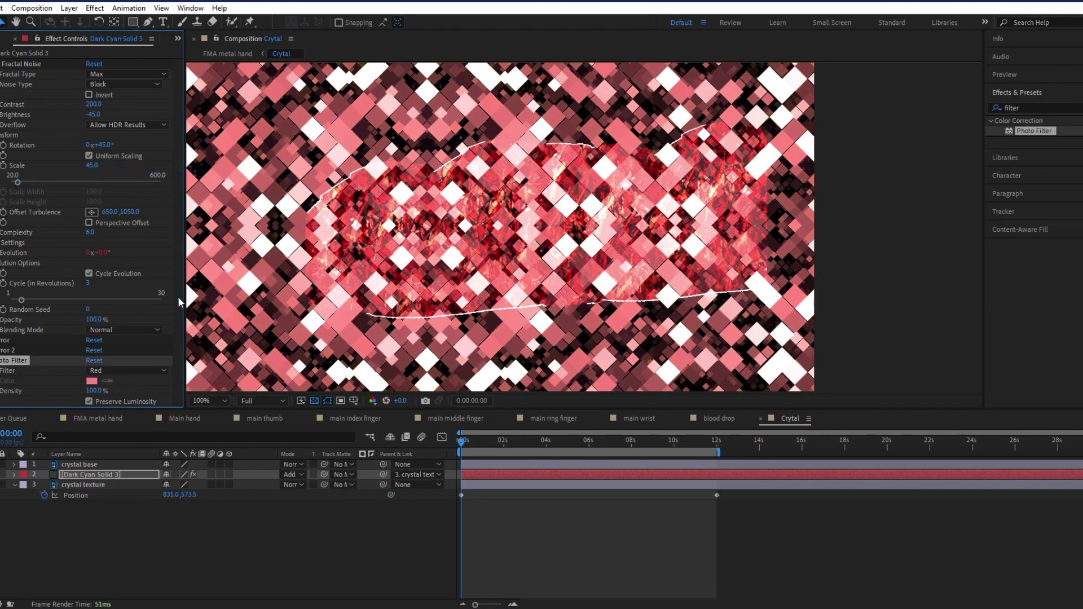
left_click(293, 472)
left_click(350, 316)
- Matte the texture layers to the crystal base and preview the red teardrop crystal
mouse_move(491, 440)
left_mouse_down()
mouse_move(517, 443)
mouse_move(461, 444)
left_mouse_up()
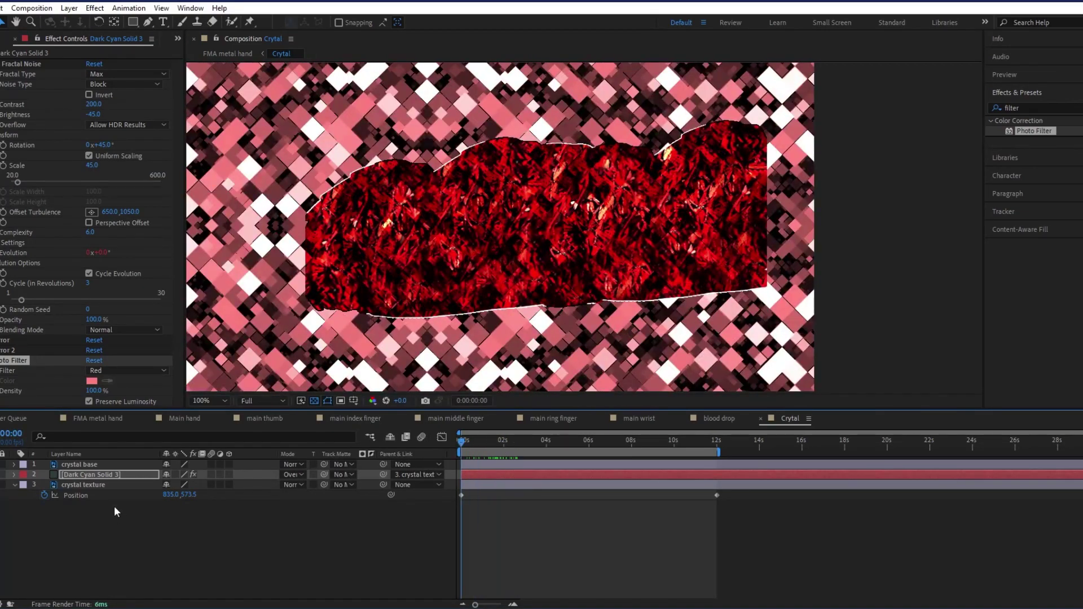
left_click(272, 483)
left_click_drag(324, 474, 121, 464)
key("space")
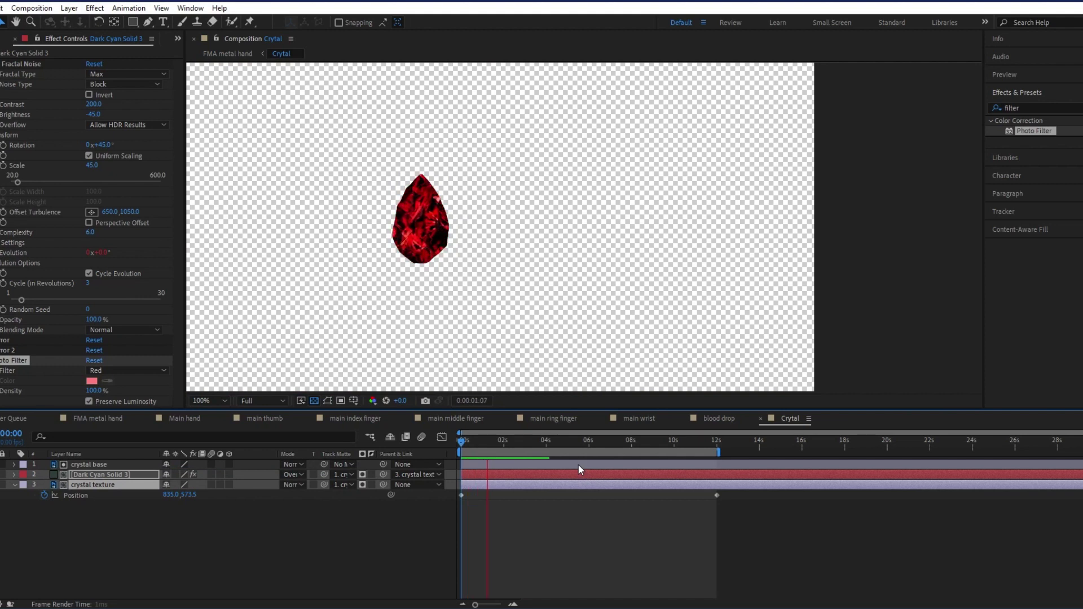
key("space")
- Add Brightness & Contrast to the noise solid and raise its Contrast to 100
left_click(14, 361)
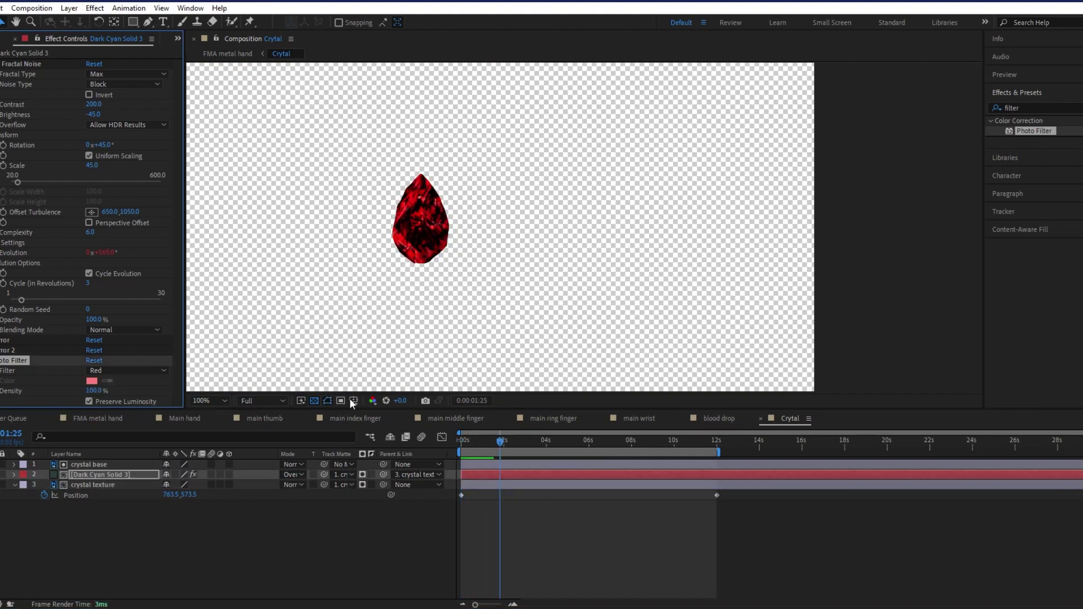
left_click(1020, 108)
type("brigh")
left_click_drag(1032, 172, 88, 384)
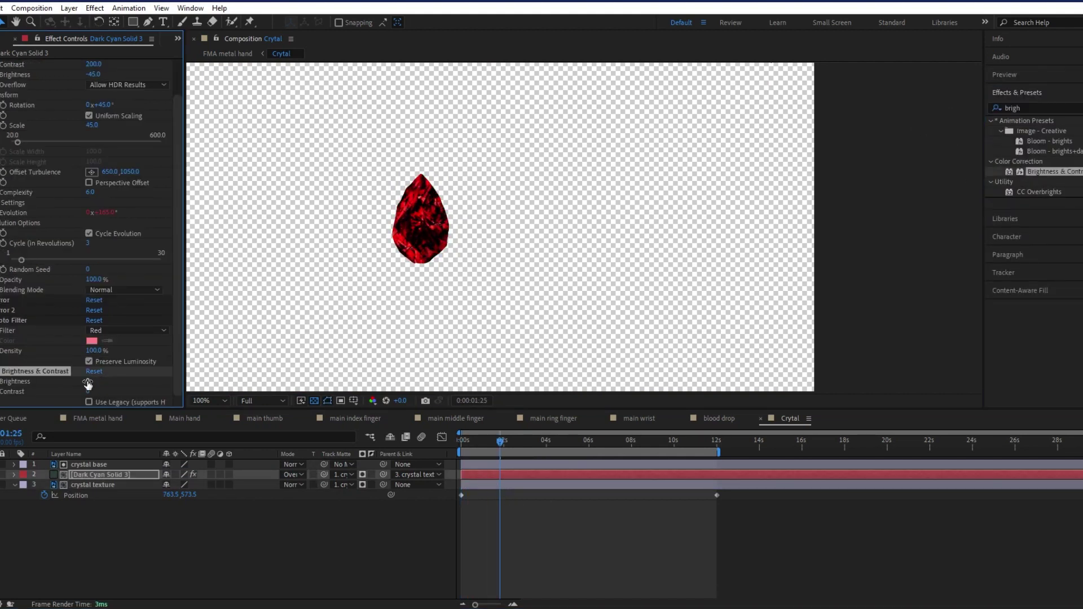
key("space")
scroll(586, 318, "down", 2)
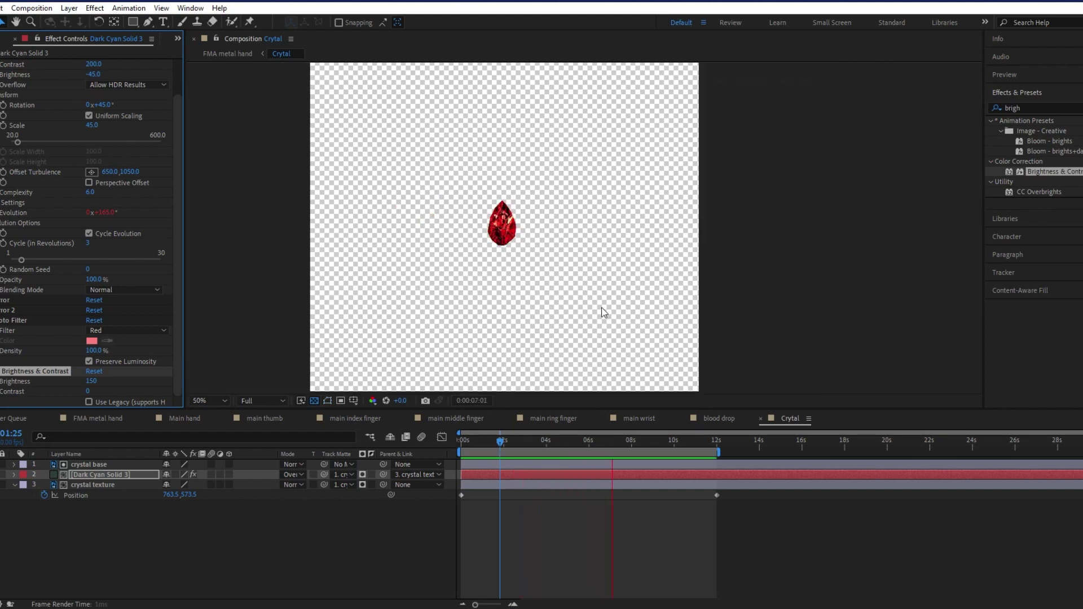
key("slash")
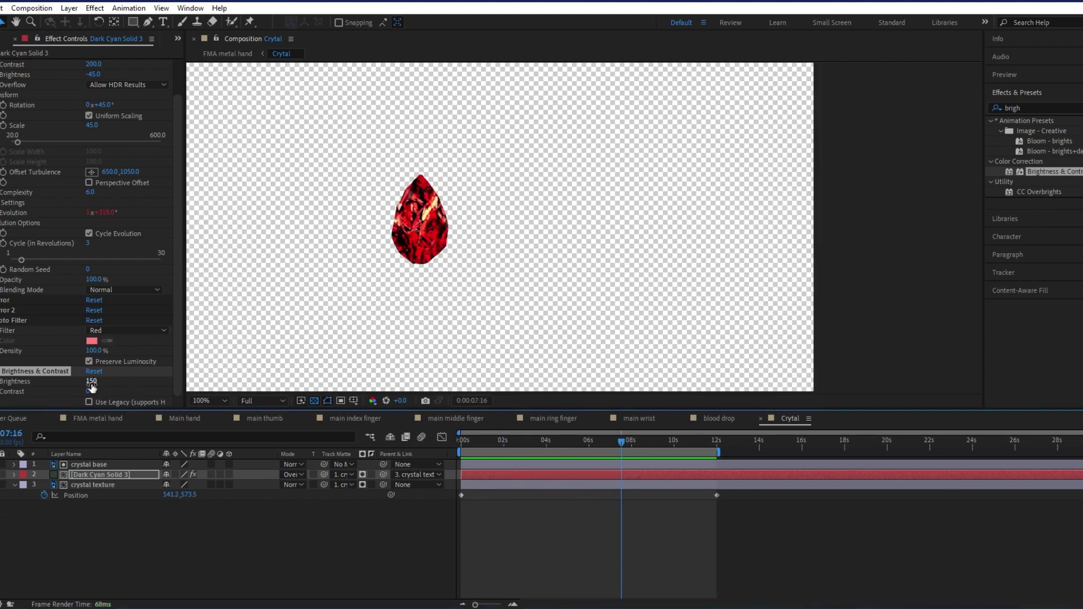
left_click(91, 386)
left_click_drag(89, 392, 113, 391)
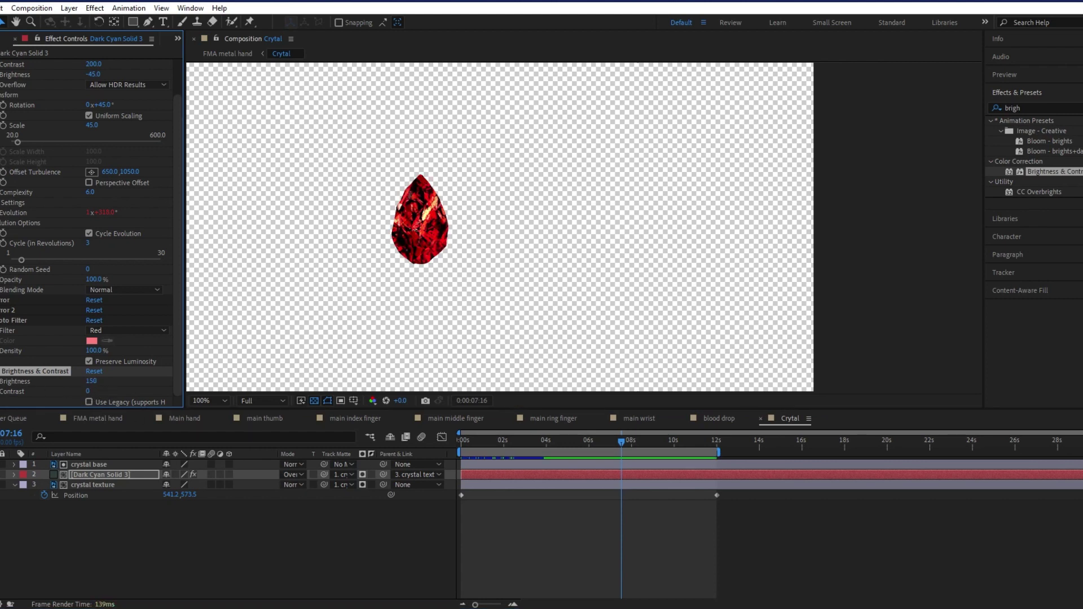
- Apply Brightness & Contrast to the crystal texture and Levels to Dark Cyan Solid 3
left_click(129, 485)
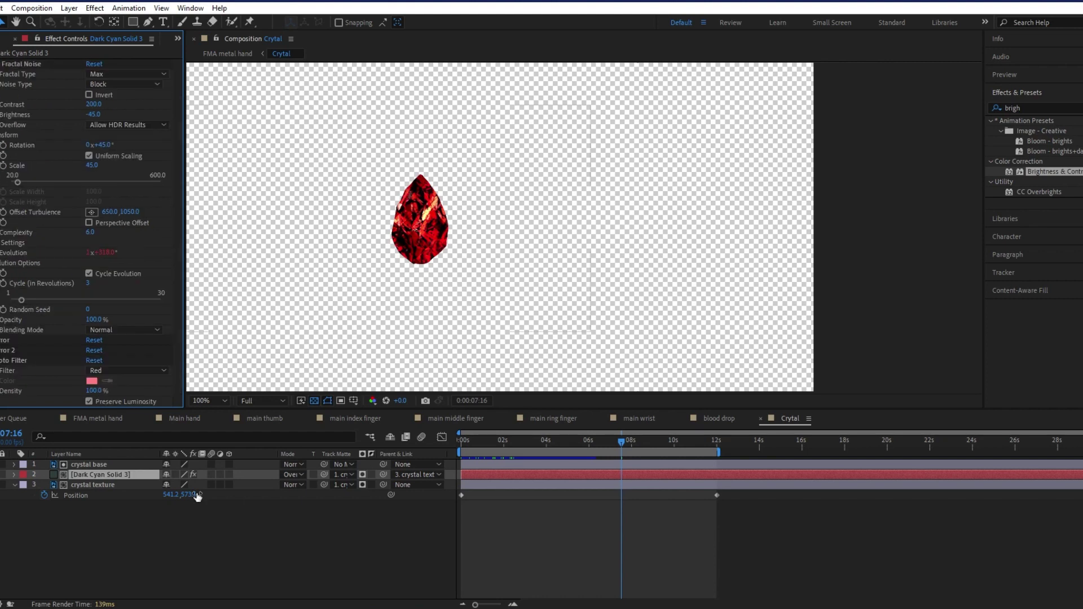
left_click_drag(1042, 175, 87, 72)
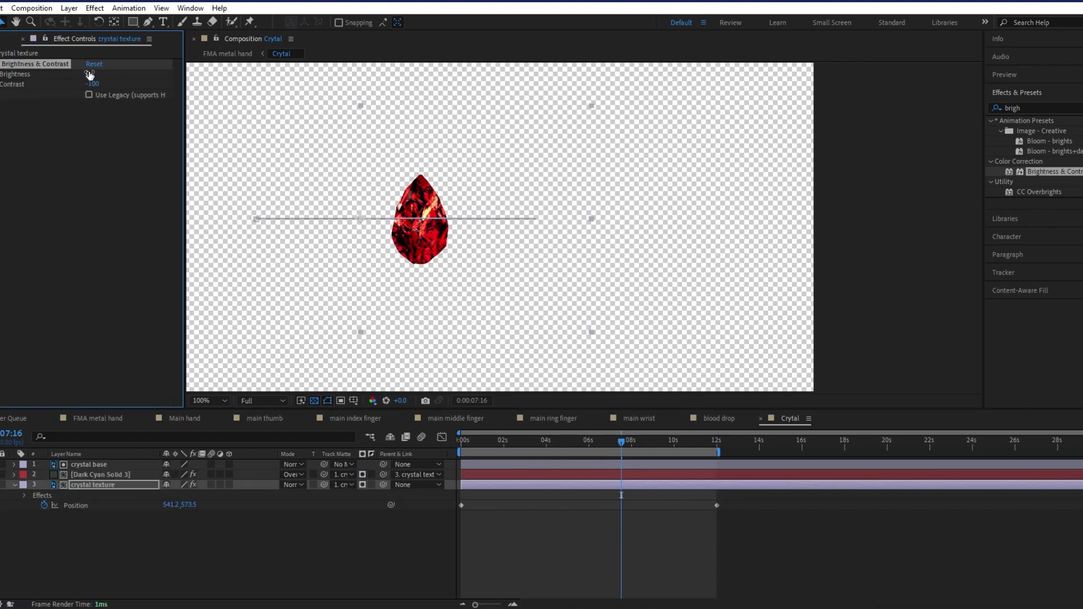
left_click(341, 269)
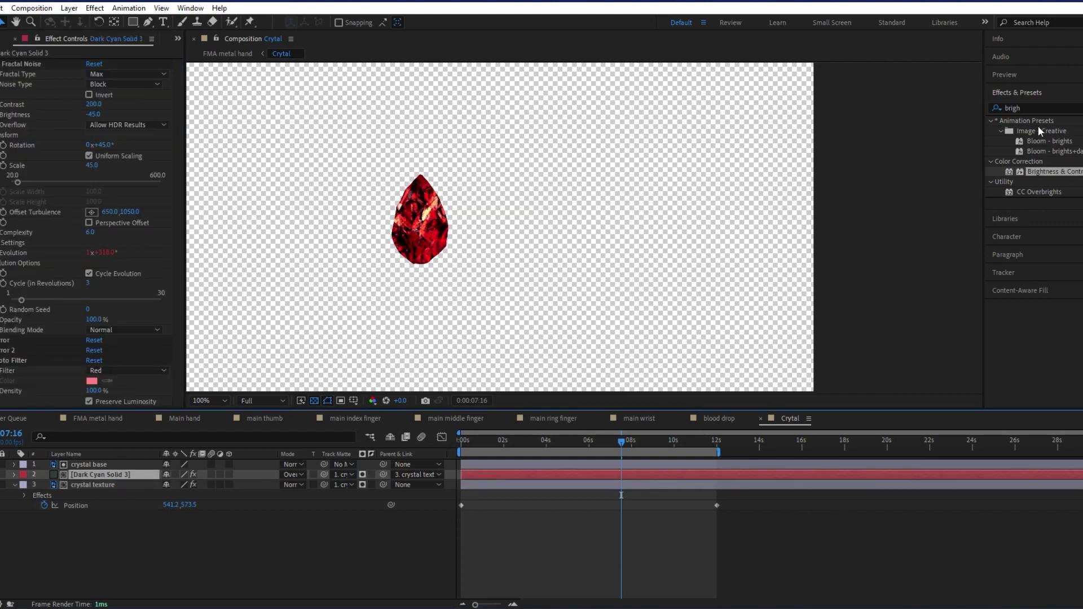
double_click(1012, 108)
type("level")
left_click_drag(1037, 181, 149, 337)
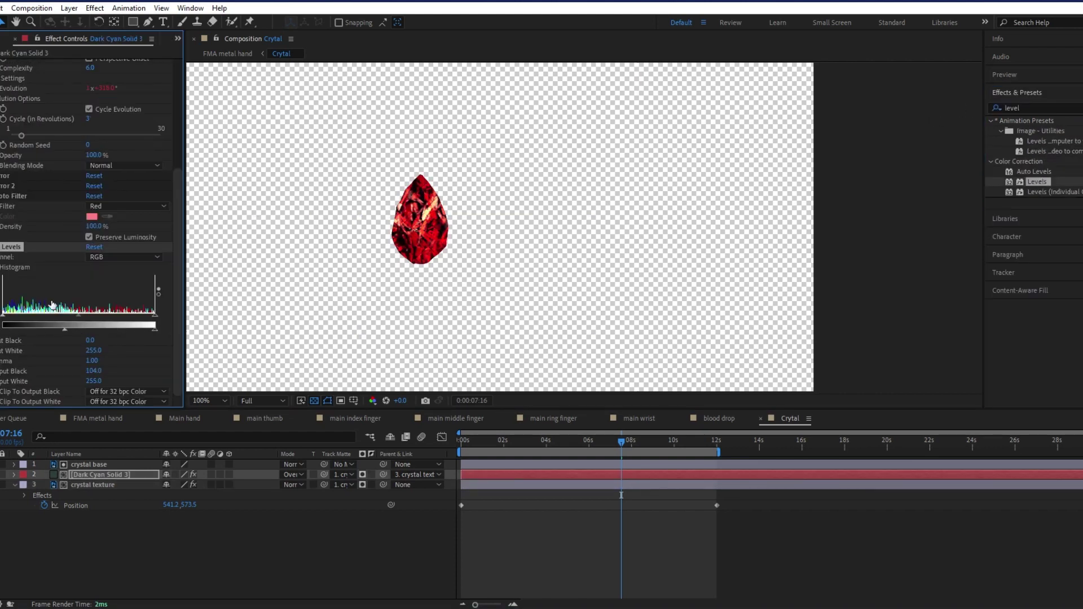
- Toggle the crystal's effects off and back on, and compare it in the FMA metal hand comp
left_click(227, 53)
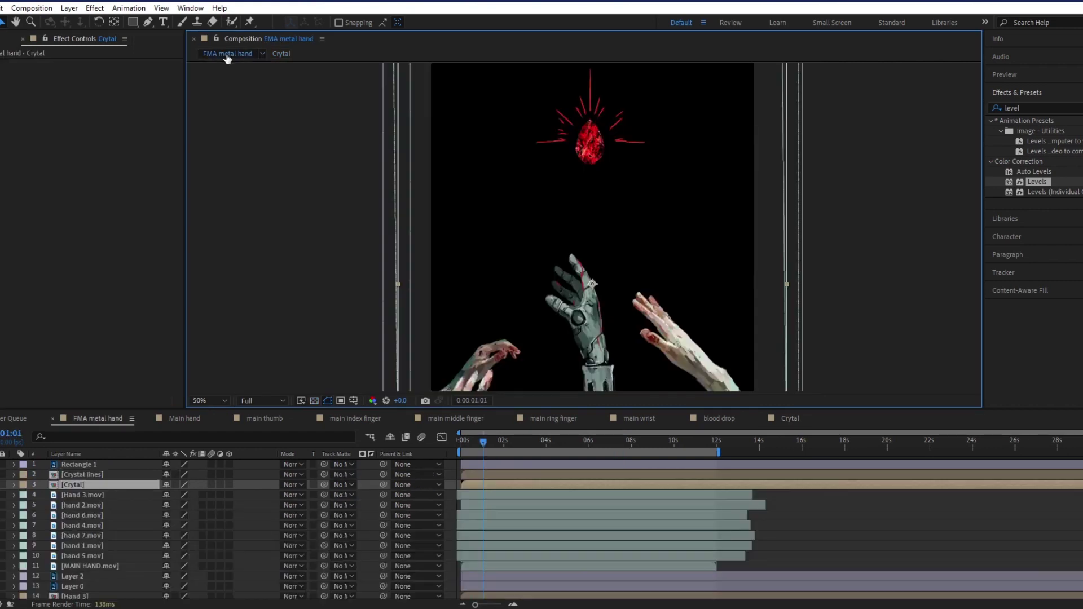
left_click(282, 54)
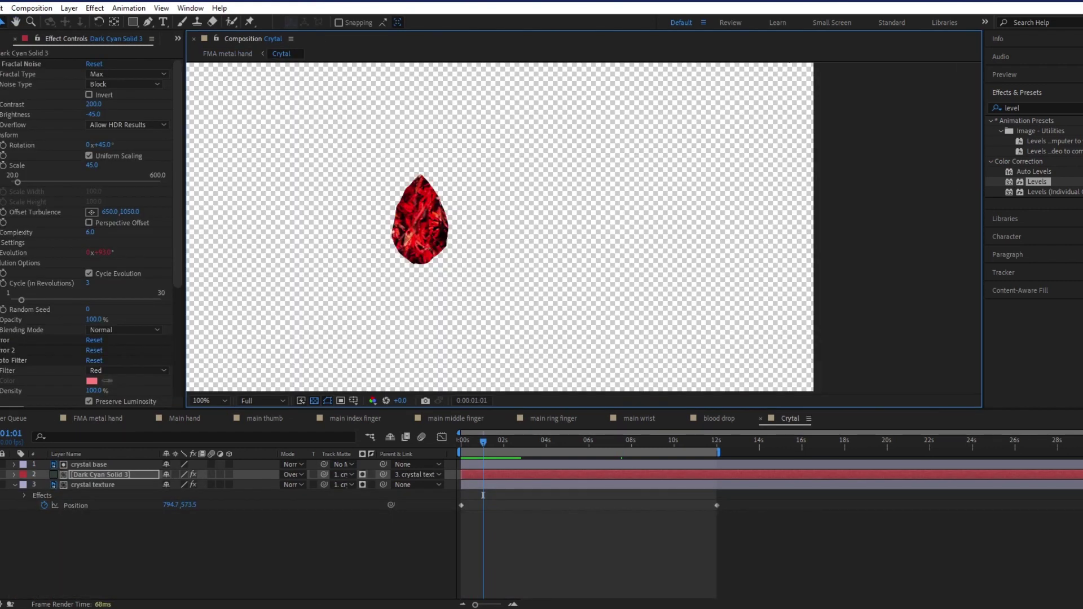
left_click(193, 484)
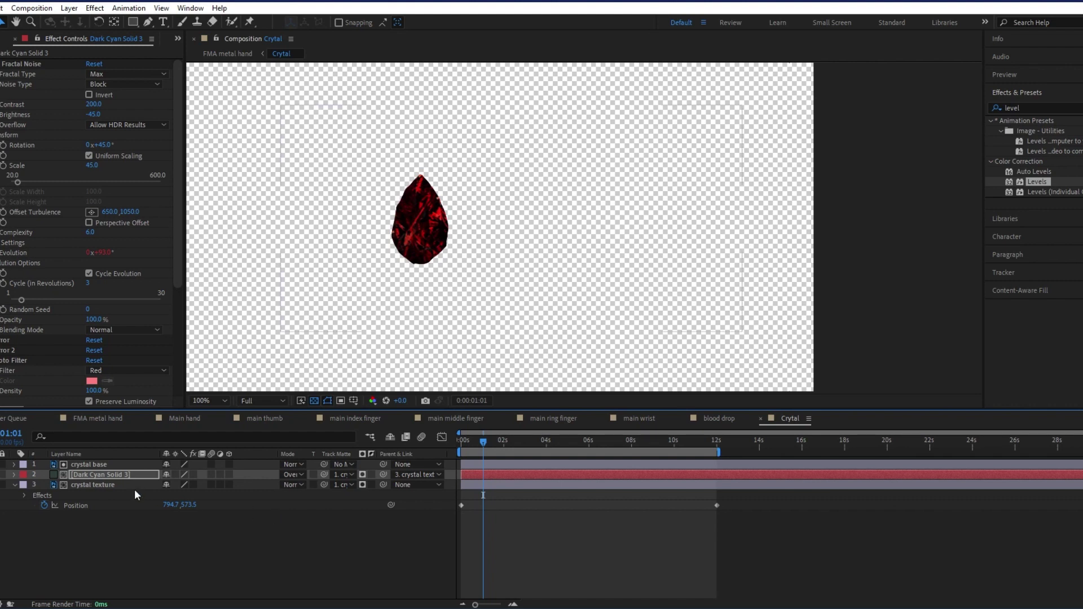
key("ctrl+z")
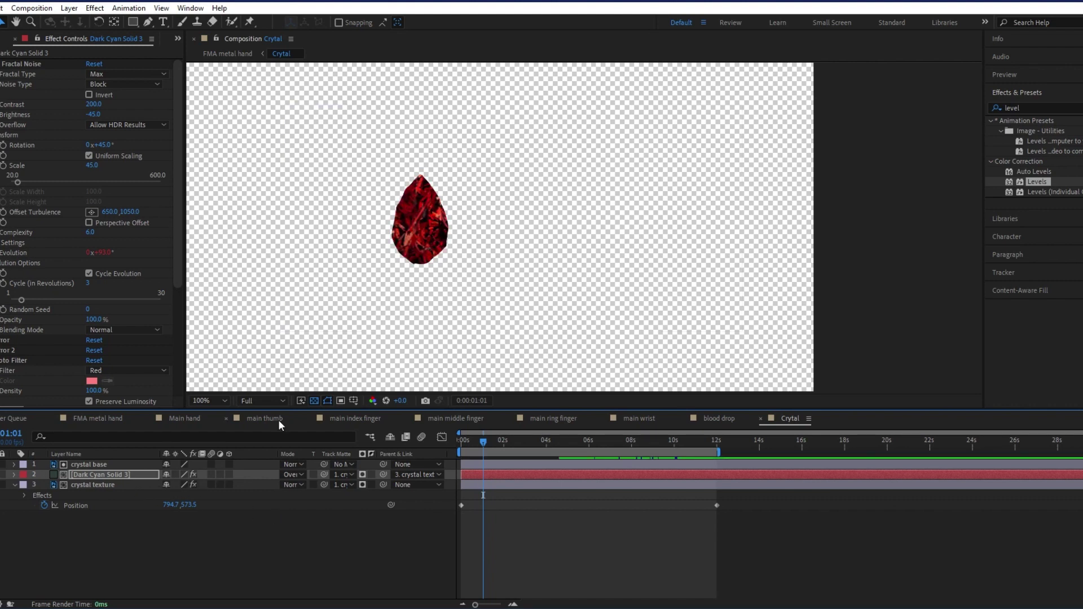
left_click(240, 54)
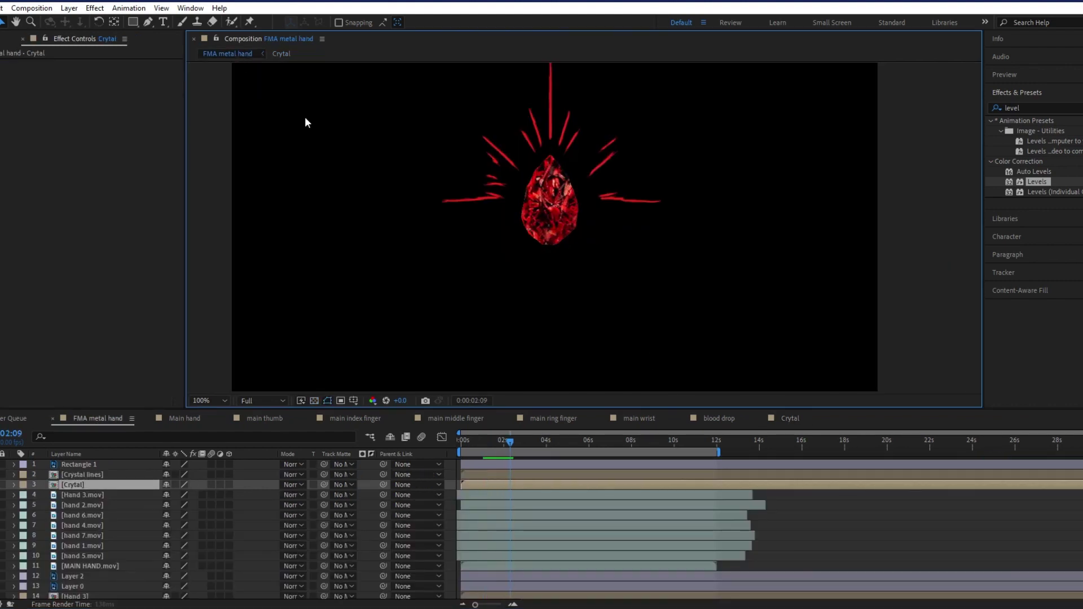
left_click(281, 54)
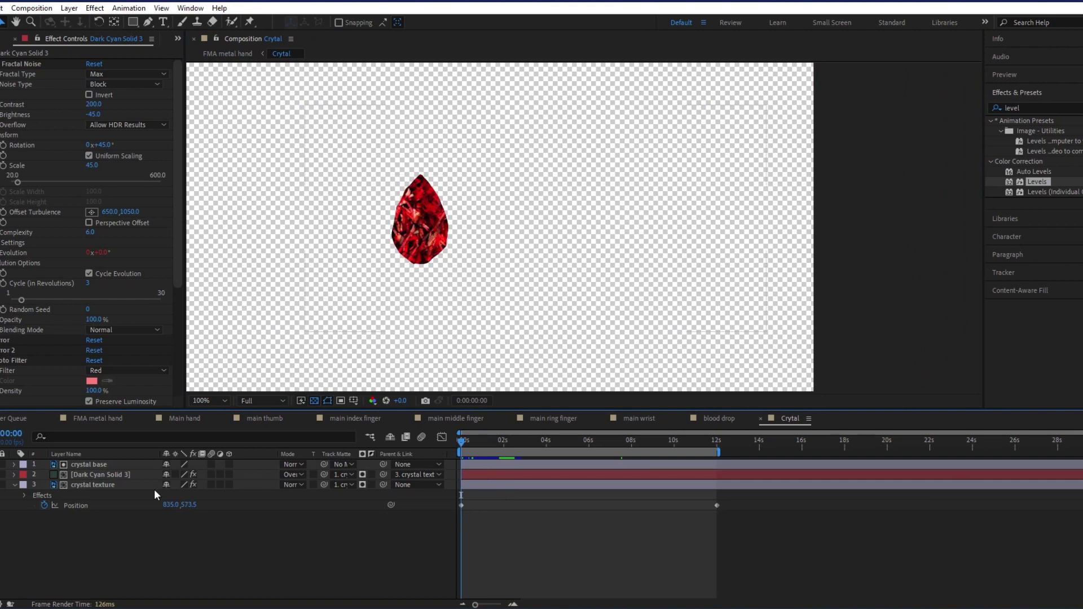
- Try unmatted texture layers moved to the top with Preserve Transparency, then undo the reordering
left_click(113, 474)
left_click(112, 485, "shift")
left_click(343, 474)
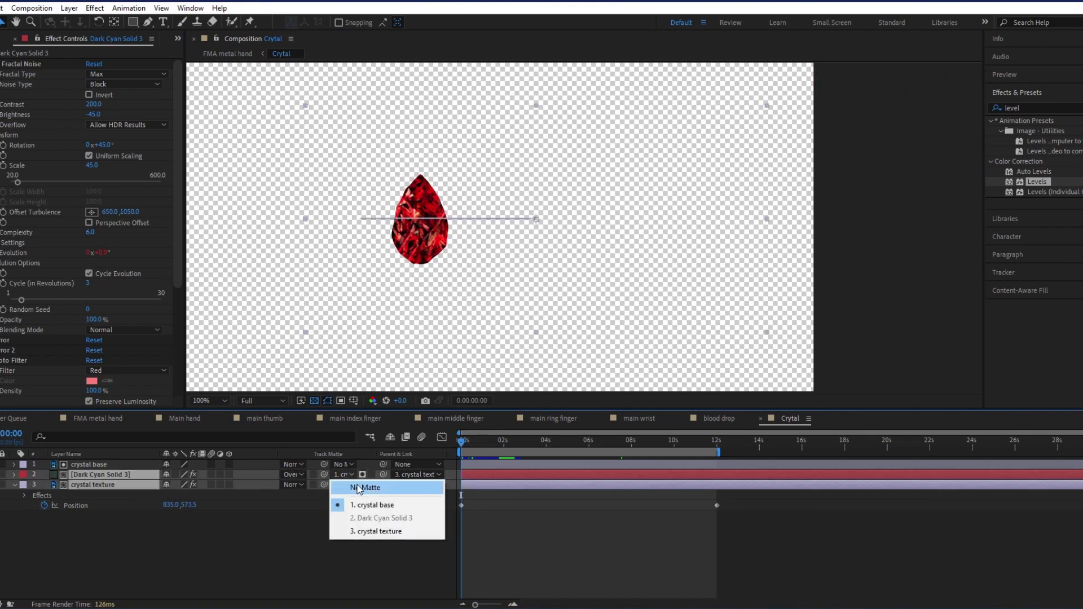
left_click(358, 484)
key("ctrl+shift+bracketright")
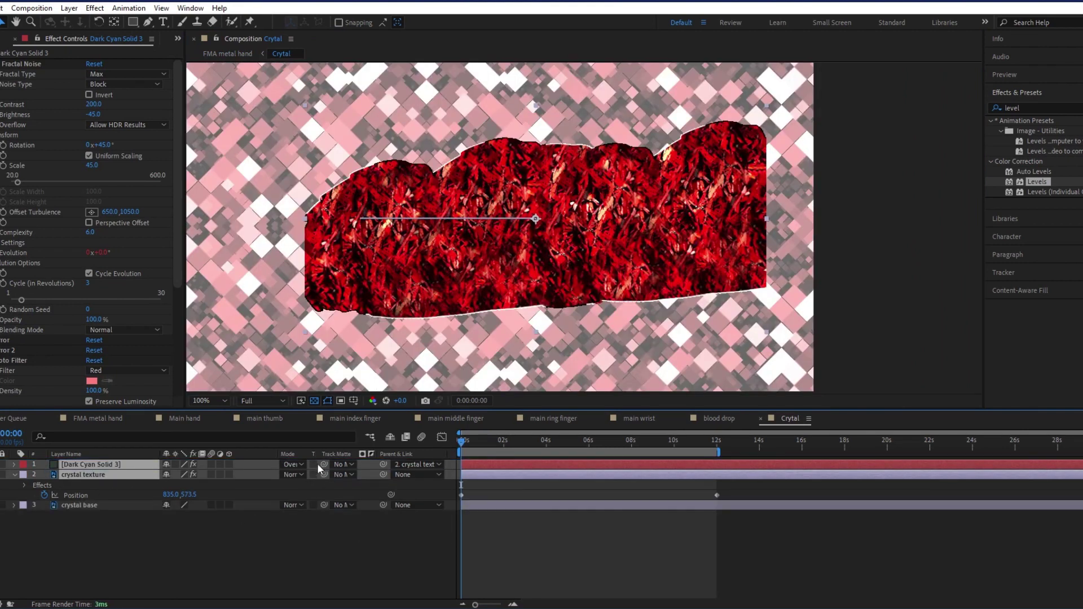
left_click(316, 464)
left_click(469, 464)
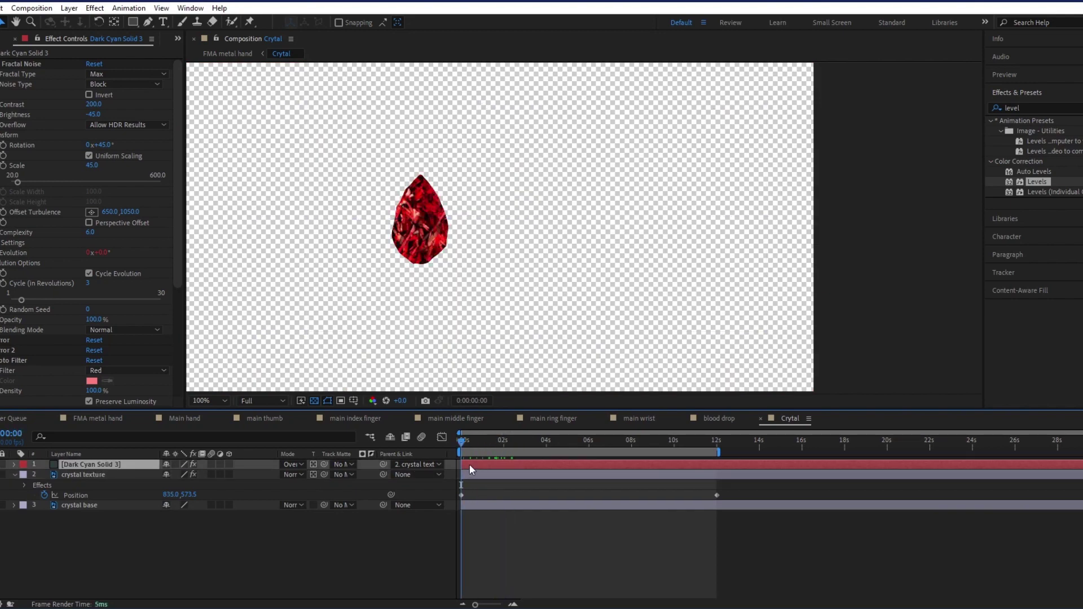
key("ctrl+z")
key("ctrl+z")
- Restore the matted setup and add a new adjustment layer, trying and removing a Warp effect
key("ctrl+shift+z")
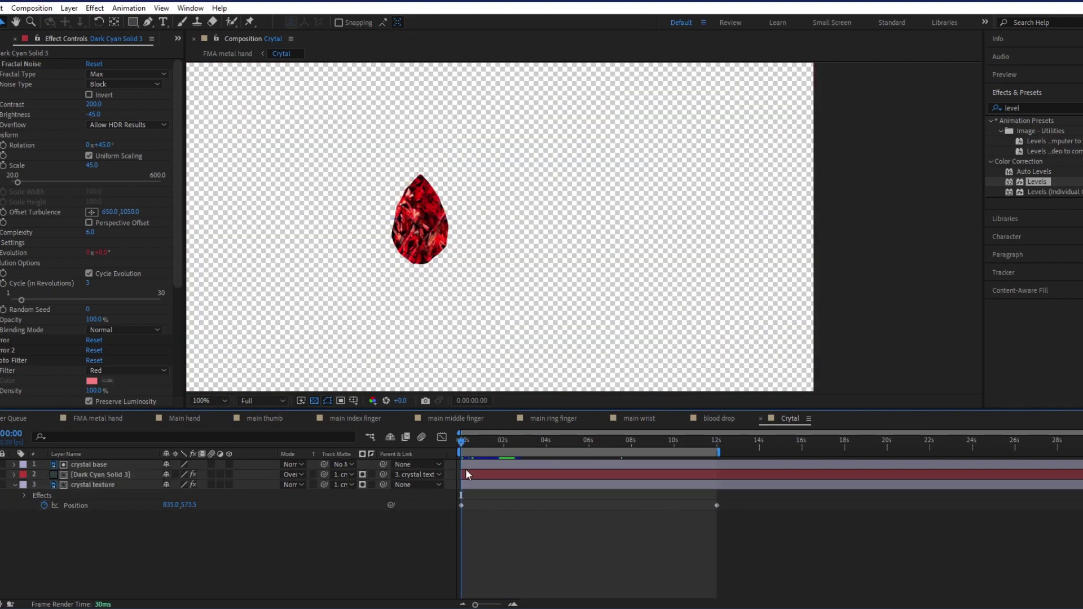
right_click(465, 469)
left_click(648, 414)
left_click(1015, 108)
type("warp")
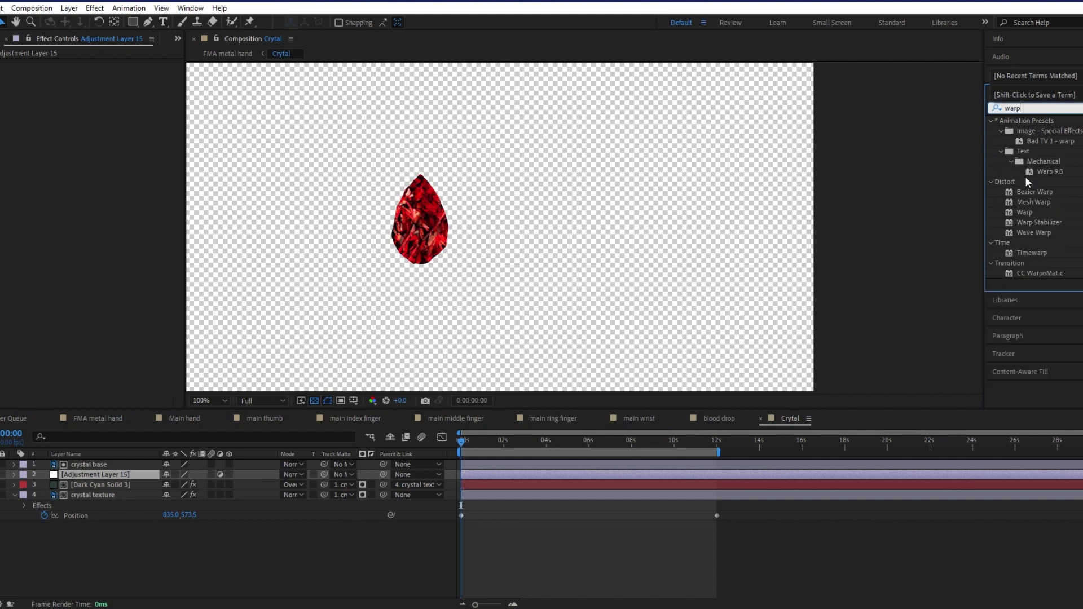
double_click(1024, 212)
scroll(787, 252, "down", 4)
key("ctrl+z")
scroll(591, 270, "up", 2)
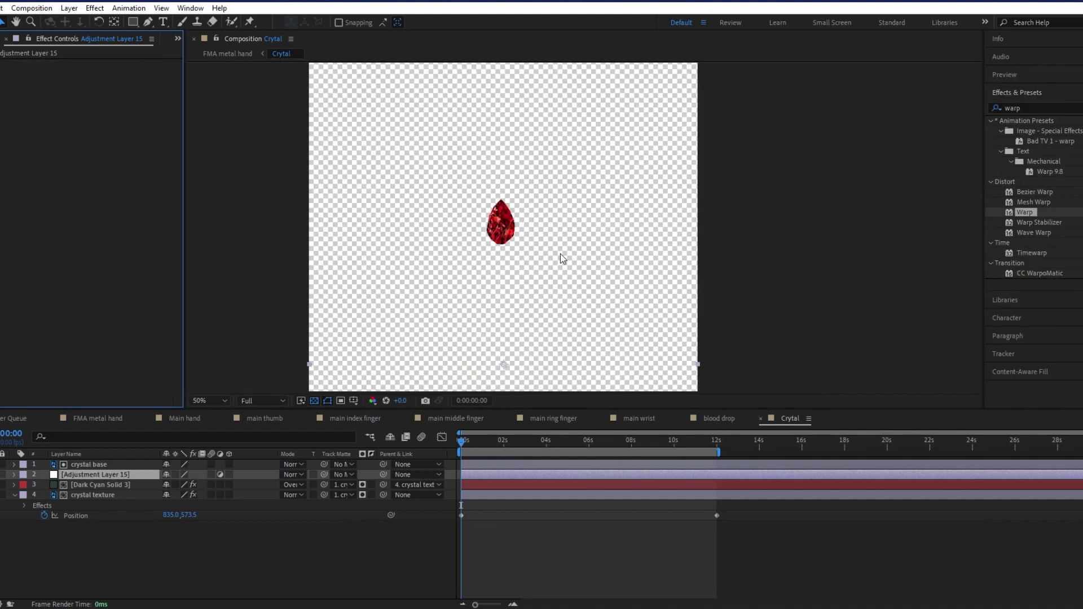
- Apply Distort > Bulge to the adjustment layer, centred on the drop at 641.5, 583.5
left_click(991, 181)
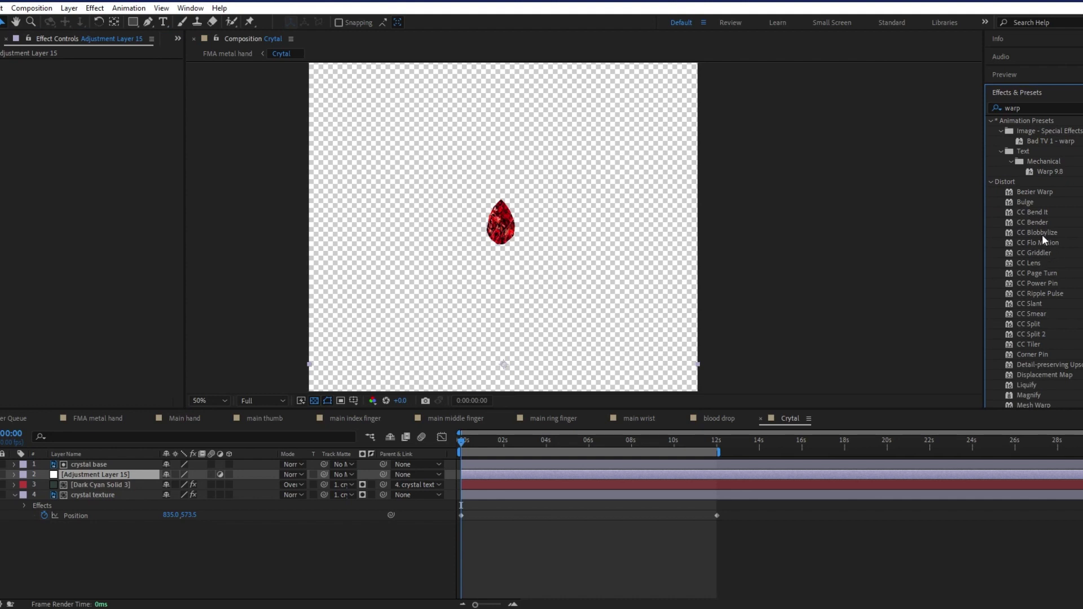
double_click(1024, 202)
mouse_move(501, 338)
left_mouse_down()
mouse_move(501, 222)
mouse_move(451, 237)
left_mouse_up()
key("period")
key("period")
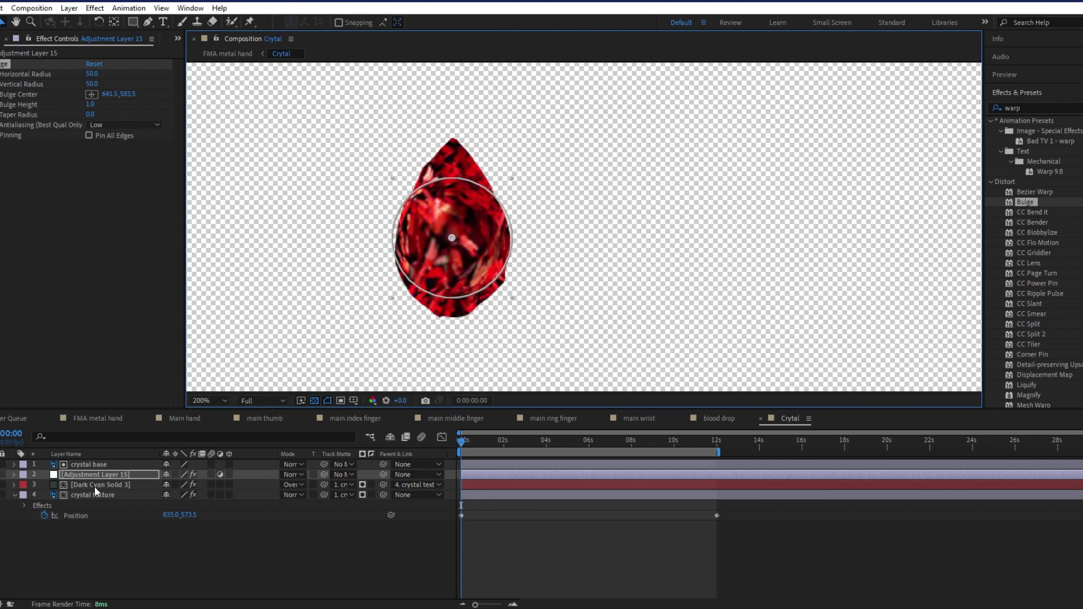
left_click_drag(473, 445, 464, 445)
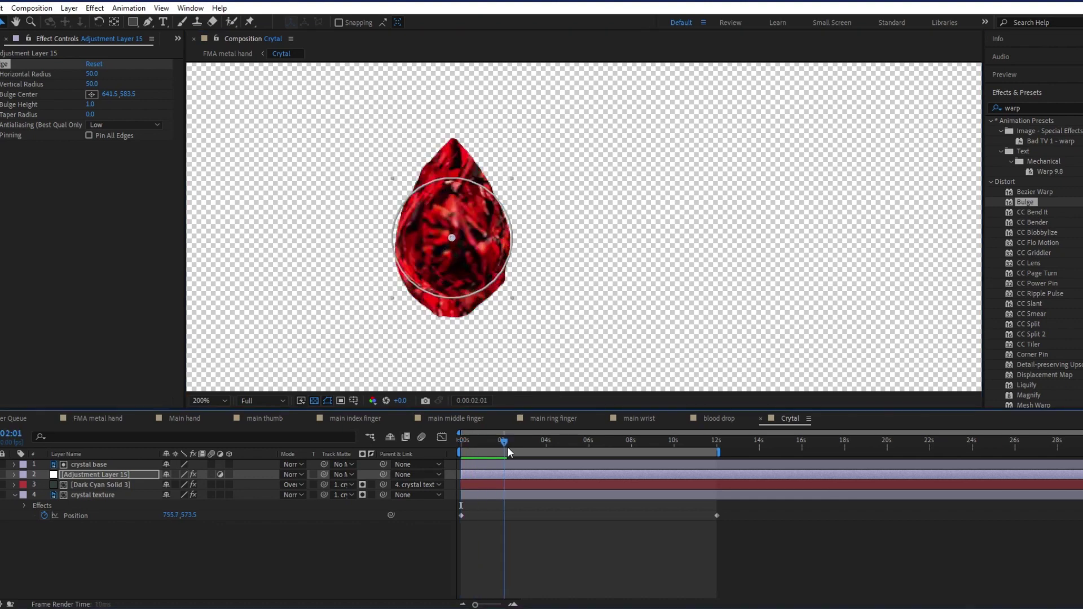
key("Home")
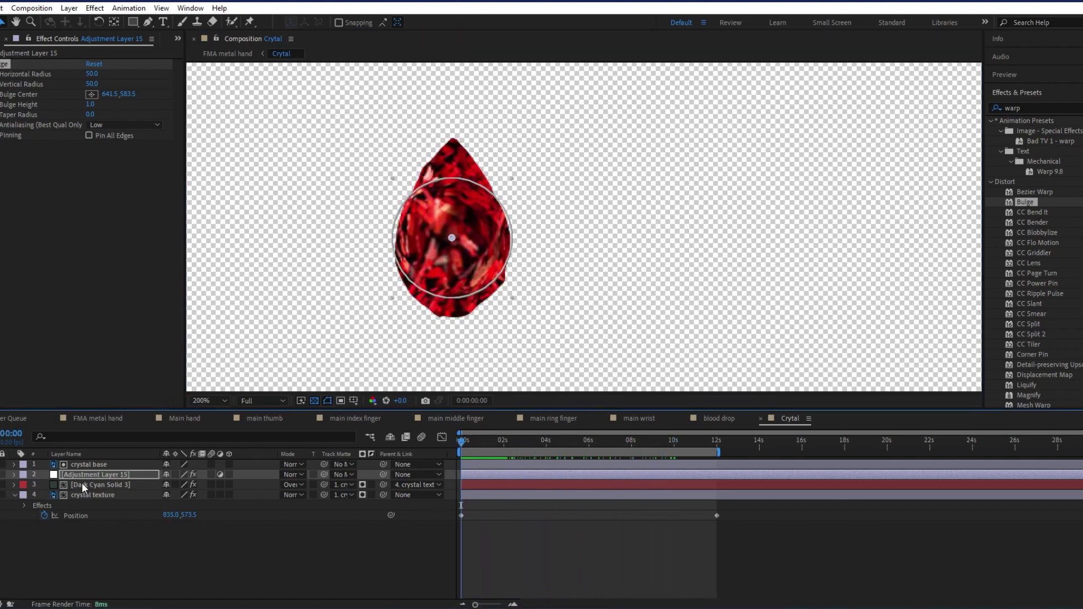
- Remove the track matte from the Dark Cyan Solid 3 layer
left_click(82, 484)
left_click(303, 485)
left_click(212, 573)
left_click(343, 484)
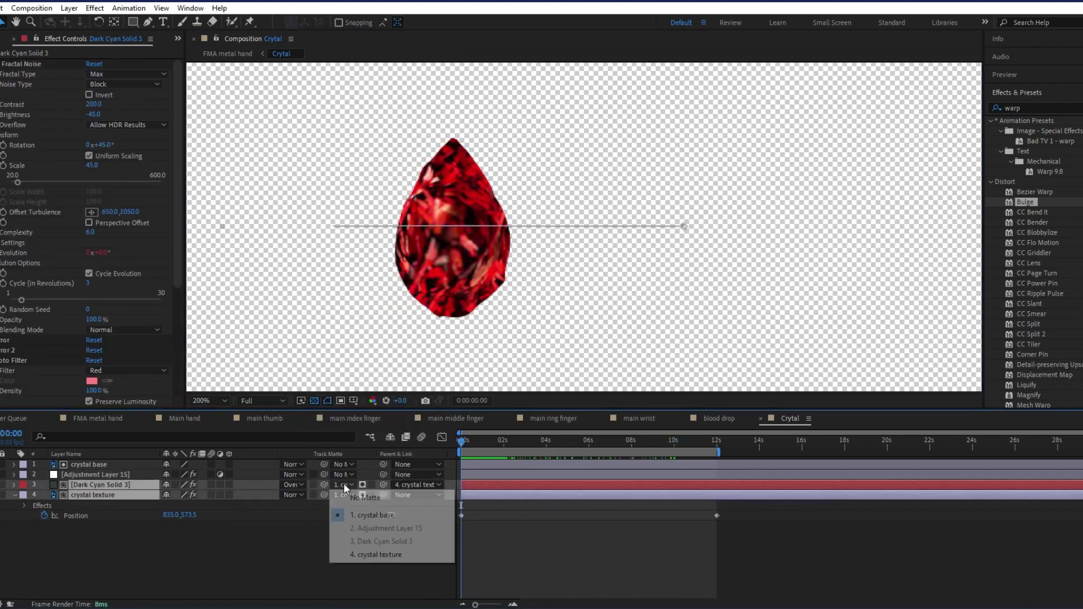
left_click(365, 497)
left_click(272, 539)
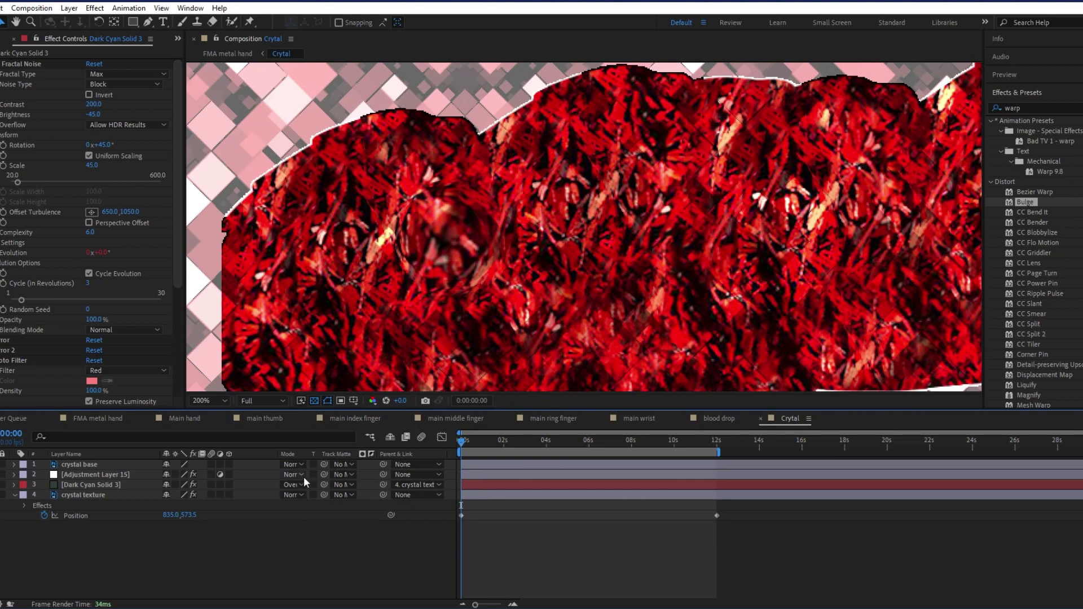
- Pre-compose the adjustment, solid and texture layers as 'crystal texture' and reapply Bulge to it
left_click(96, 495)
left_click(96, 475, "shift")
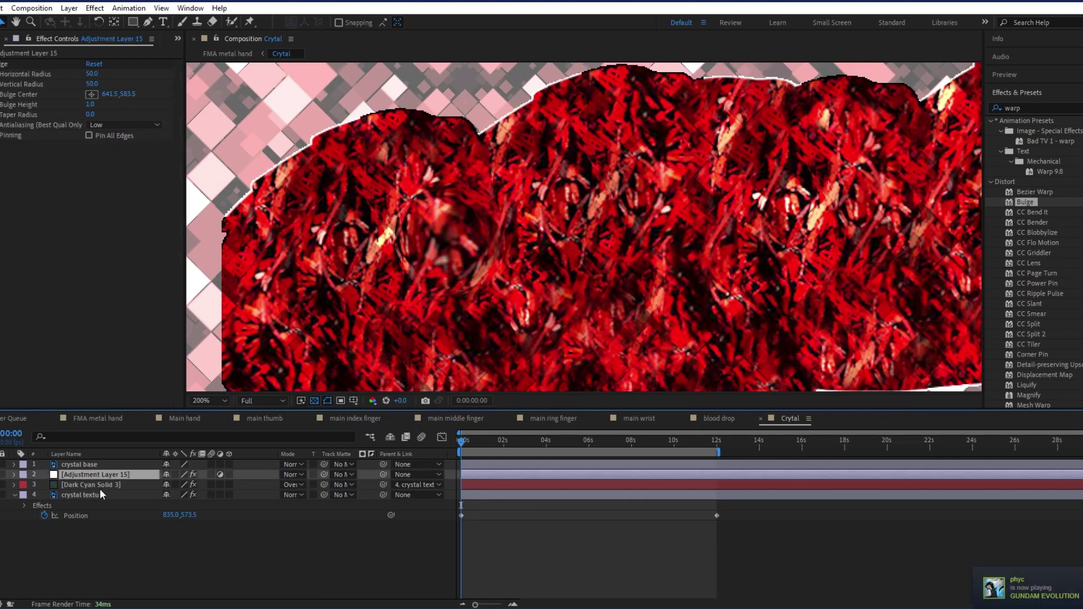
right_click(115, 488)
left_click(157, 416)
type("crystal tex")
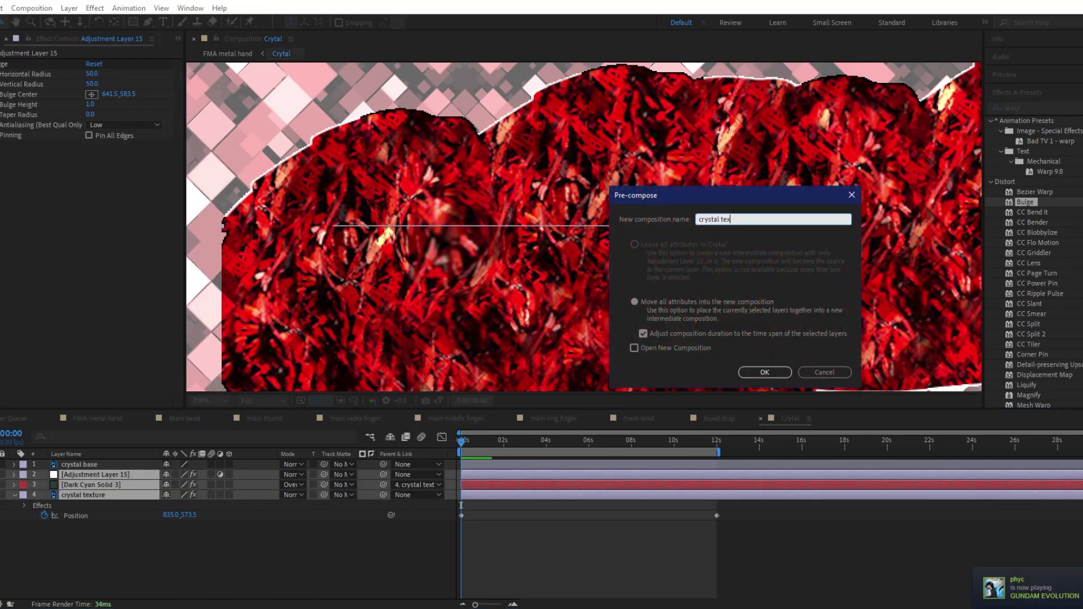
type("ture")
key("Return")
double_click(106, 472)
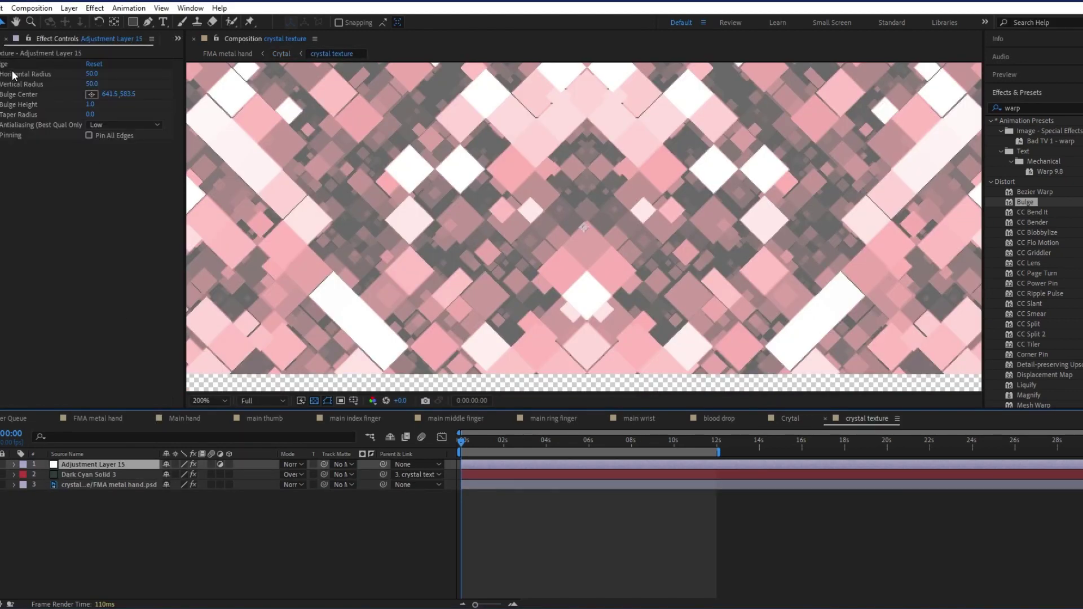
left_click(281, 54)
key("ctrl+alt+shift+e")
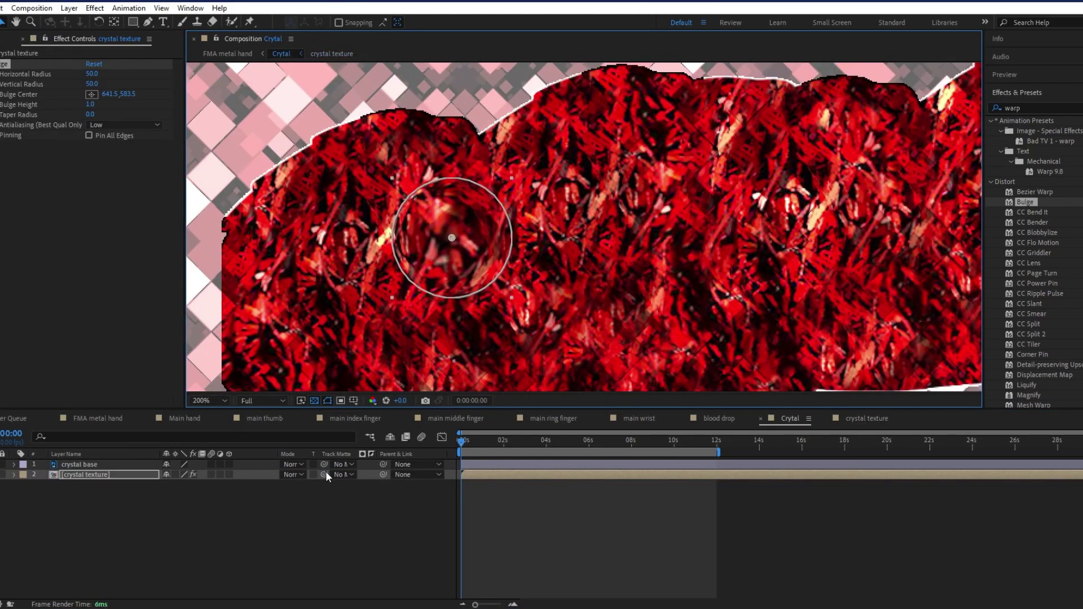
- Matte crystal texture to 1. crystal base, set Bulge Vertical Radius 70 and Height 0.6, and preview
left_click_drag(324, 474, 112, 464)
left_click(489, 441)
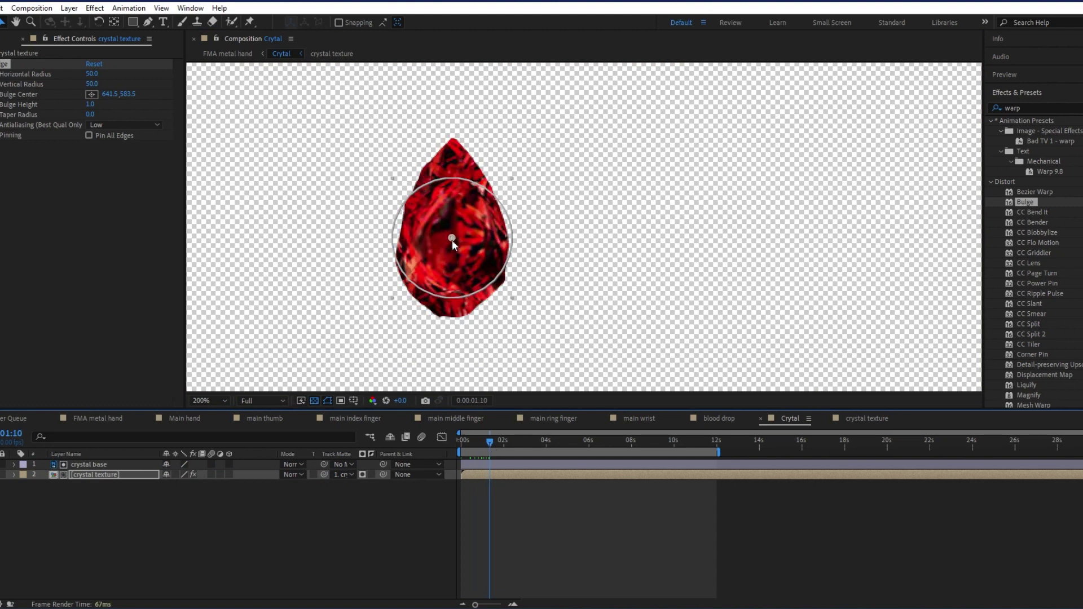
left_click_drag(450, 297, 448, 298)
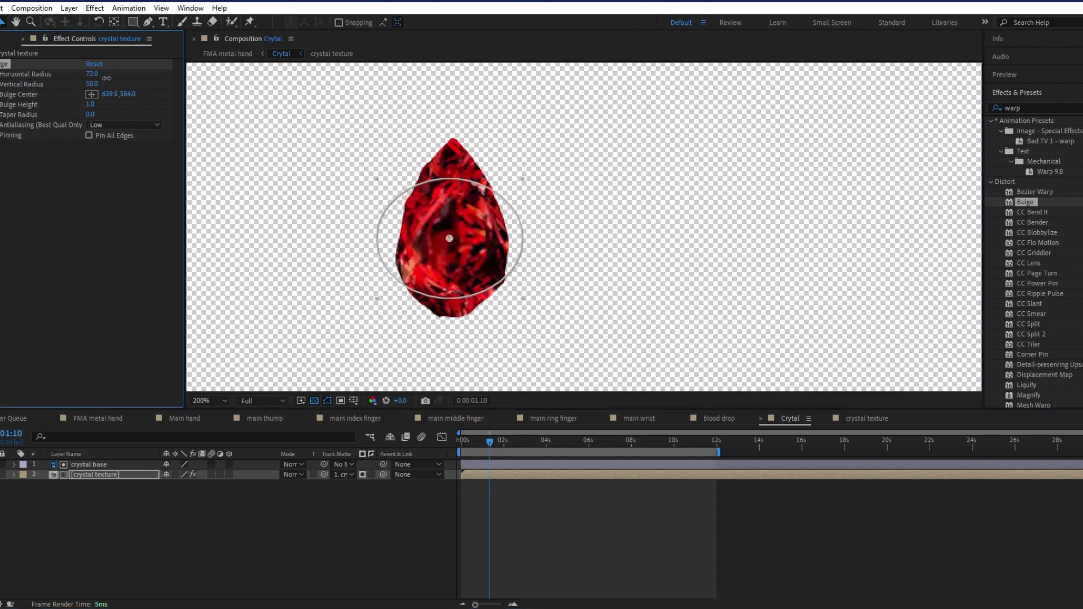
mouse_move(92, 84)
left_mouse_down()
mouse_move(111, 86)
mouse_move(91, 85)
mouse_move(79, 103)
left_mouse_up()
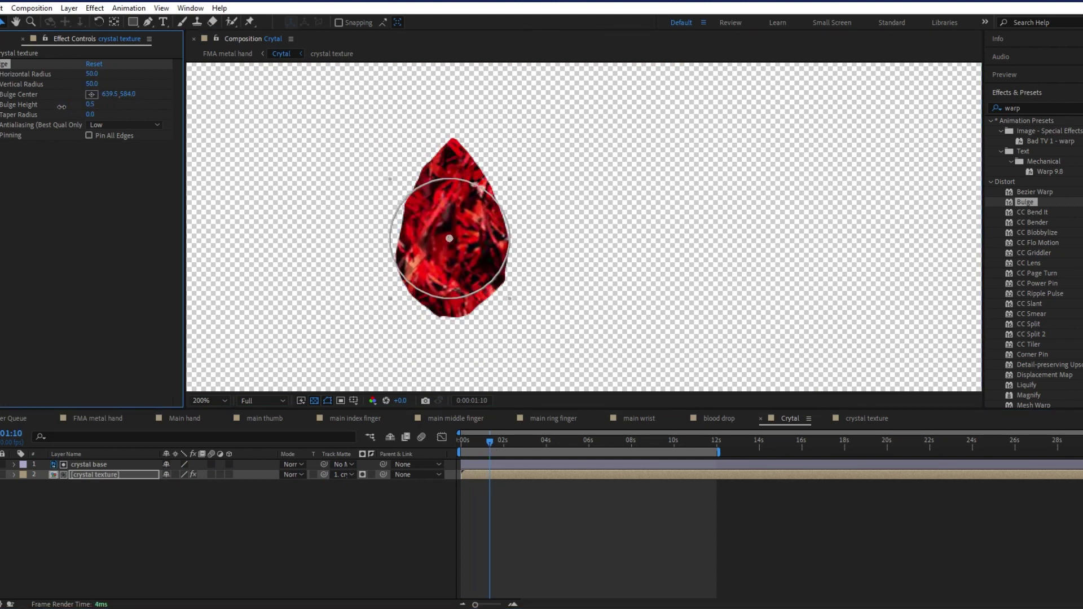
type("70")
key("Return")
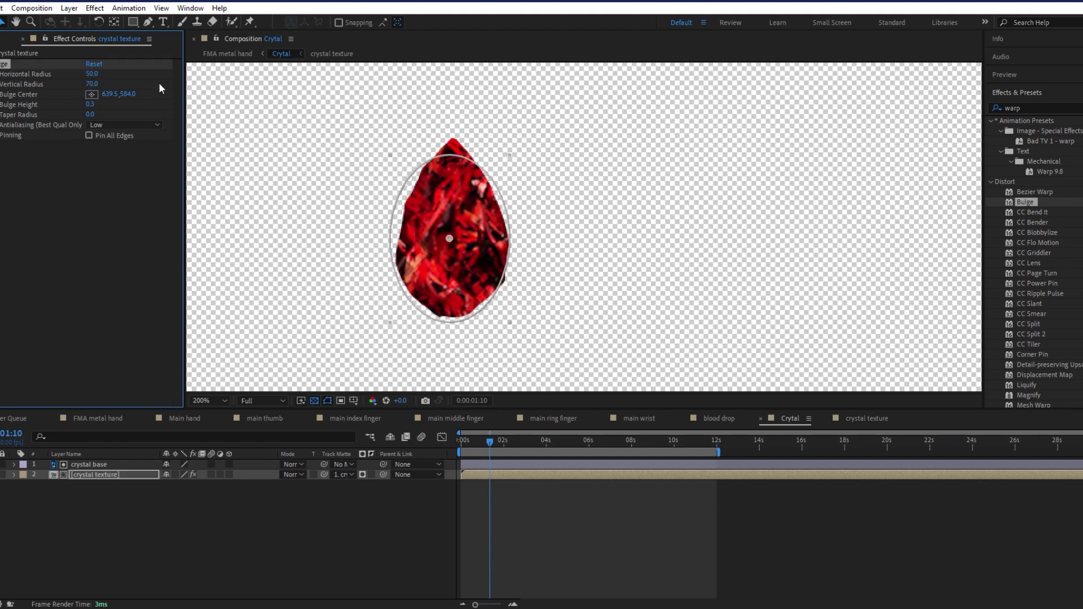
key("space")
left_click_drag(90, 104, 110, 108)
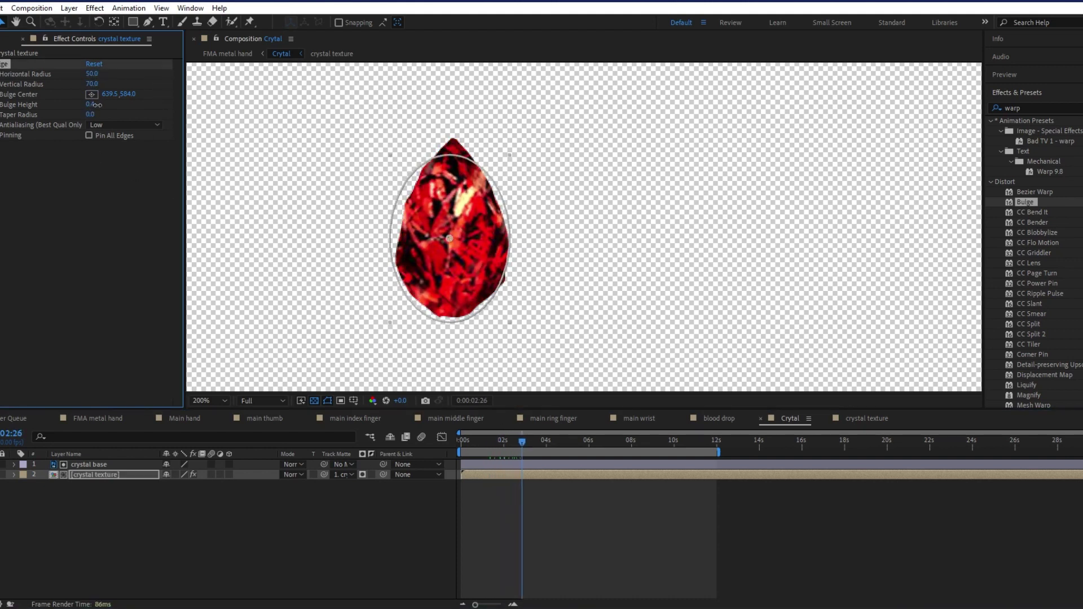
key("space")
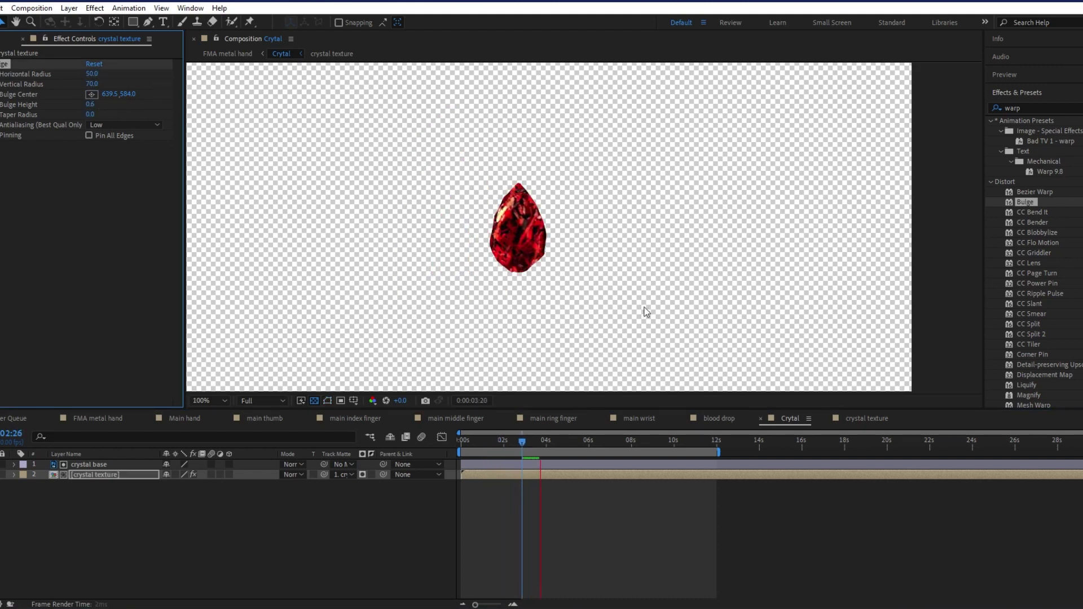
key("comma")
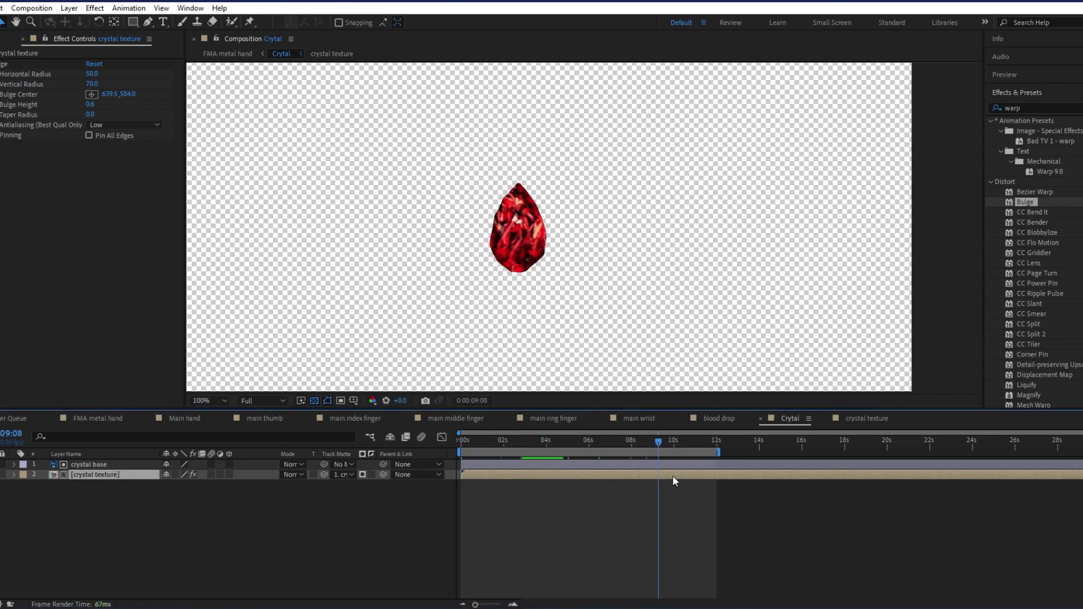
- In the crystal texture precomp, move the last Position keyframe to 14 s and preview it
double_click(677, 475)
left_click_drag(716, 485, 759, 485)
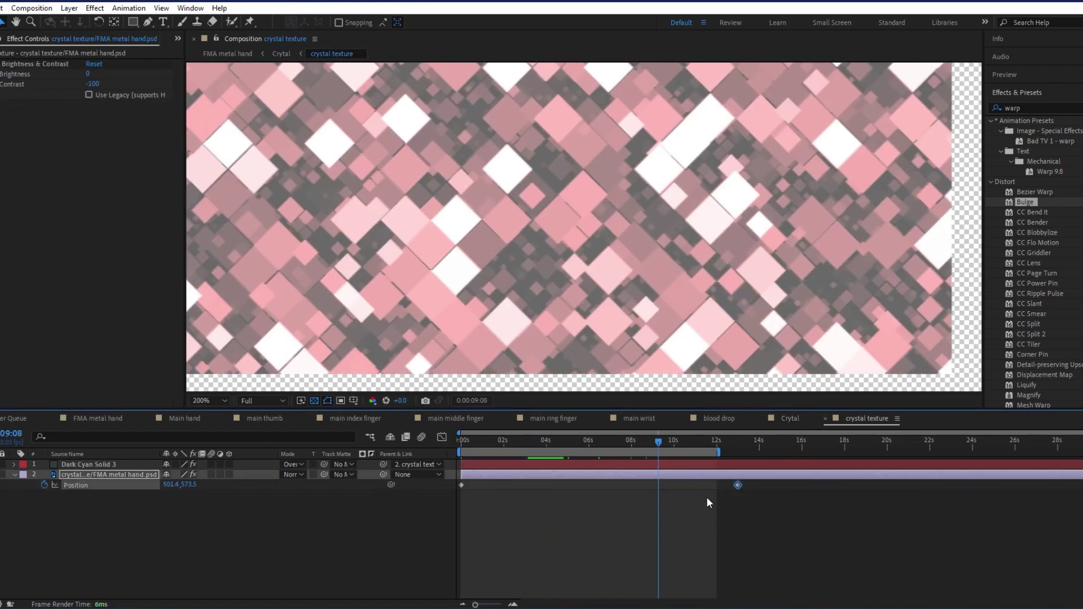
left_click(719, 443)
key("space")
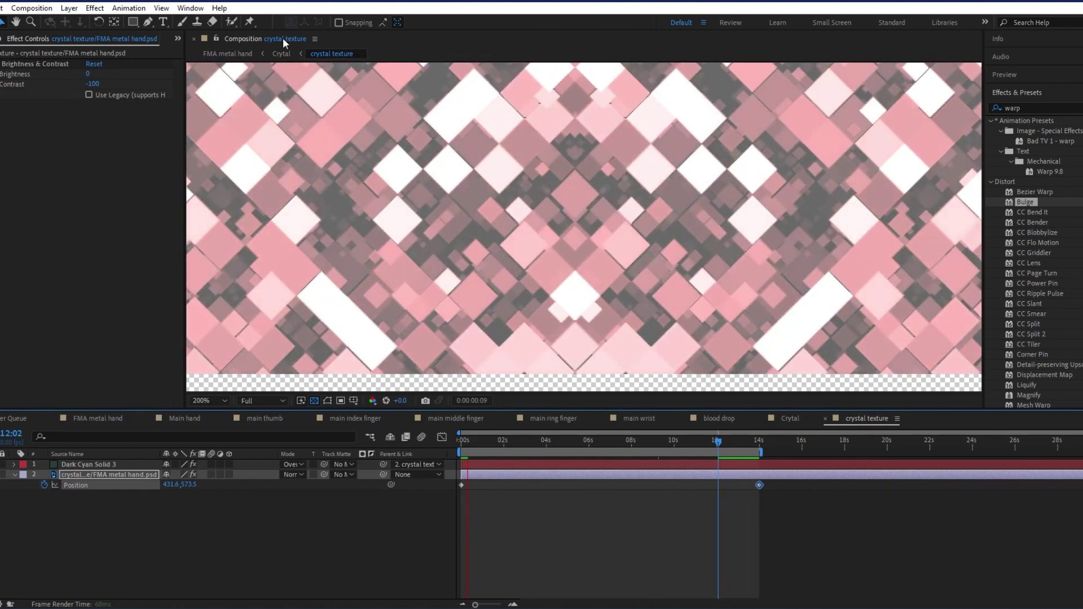
left_click(281, 54)
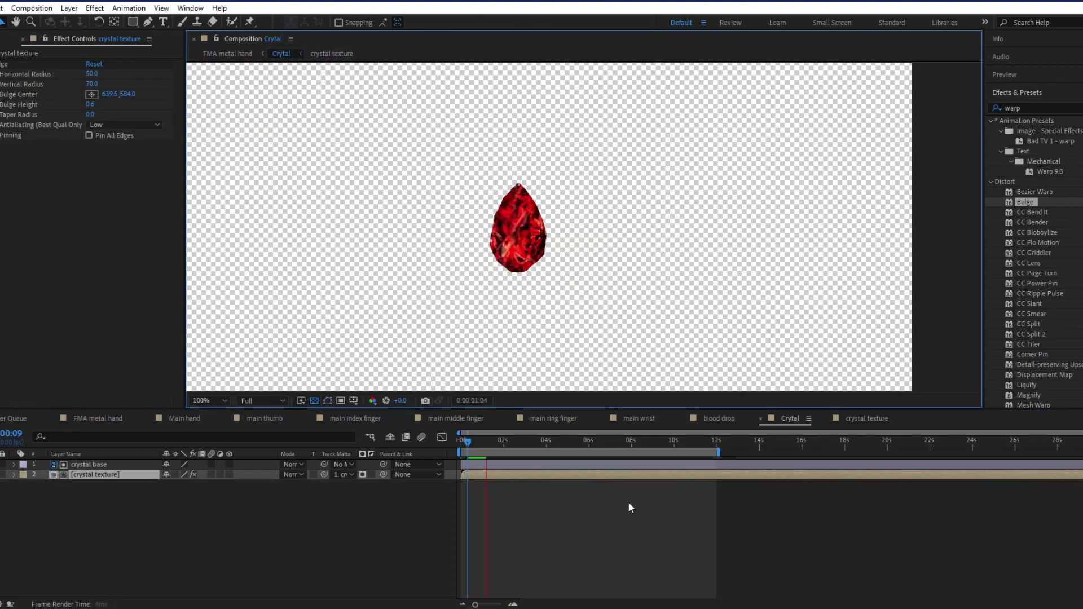
- Recheck the end of the texture slide, then preview the Crytal comp and select crystal base
scroll(648, 319, "down", 2)
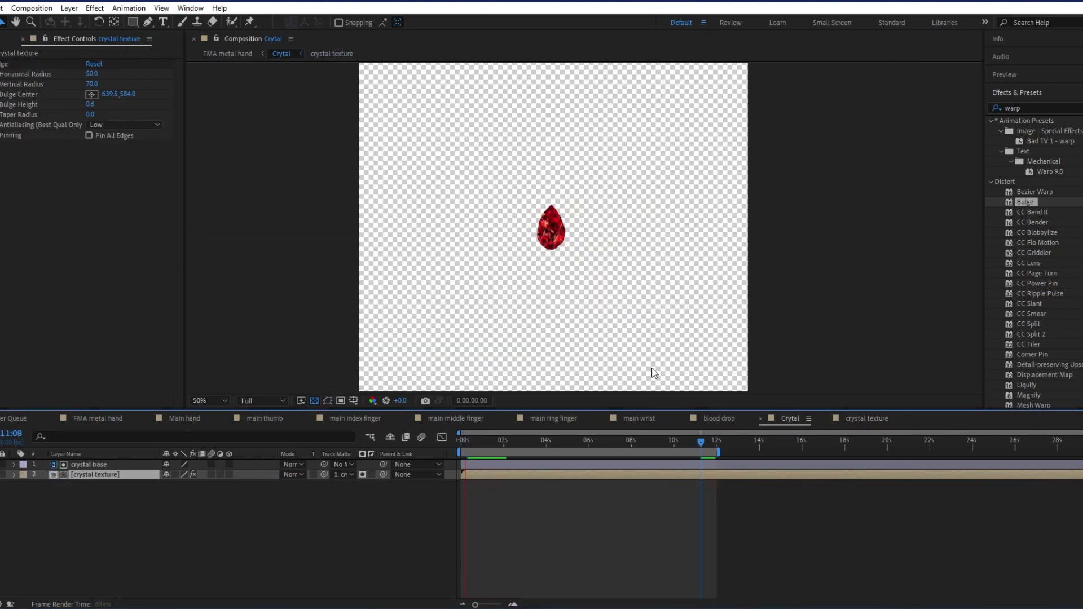
double_click(552, 474)
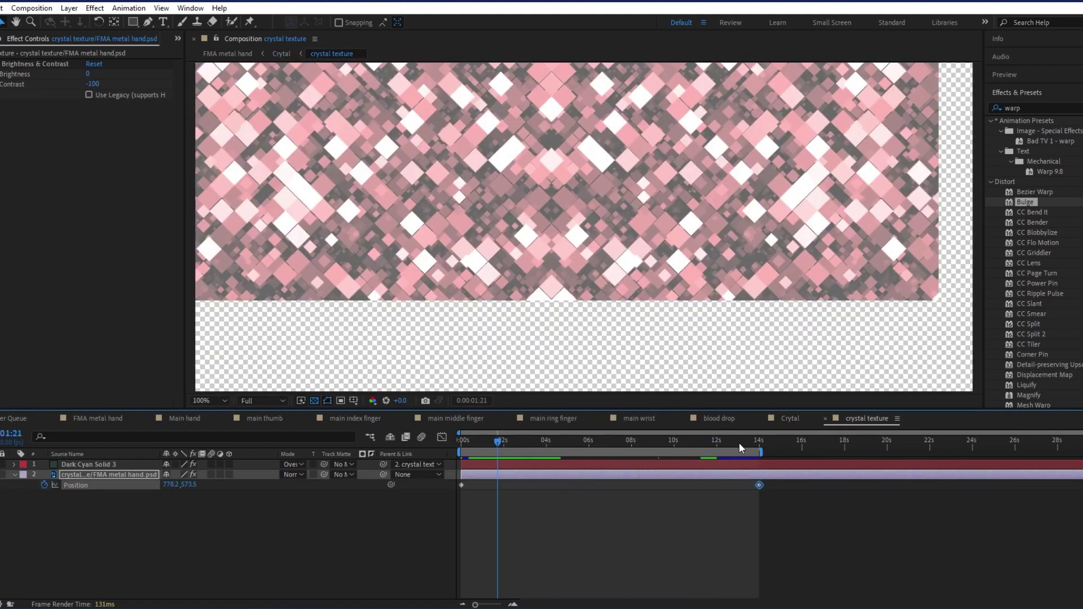
left_click(759, 442)
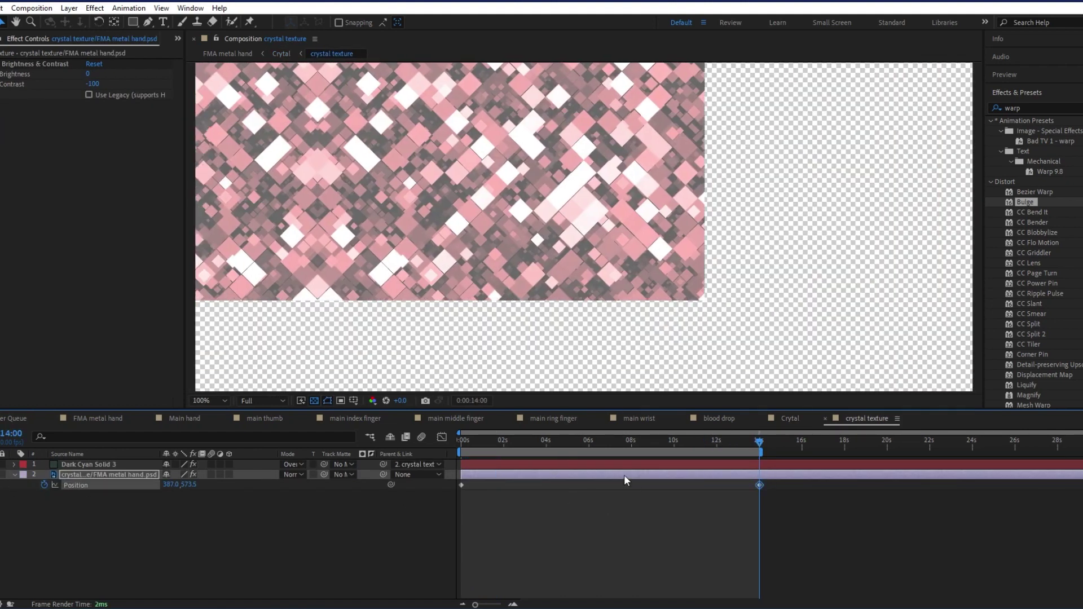
key("Home")
left_click(280, 54)
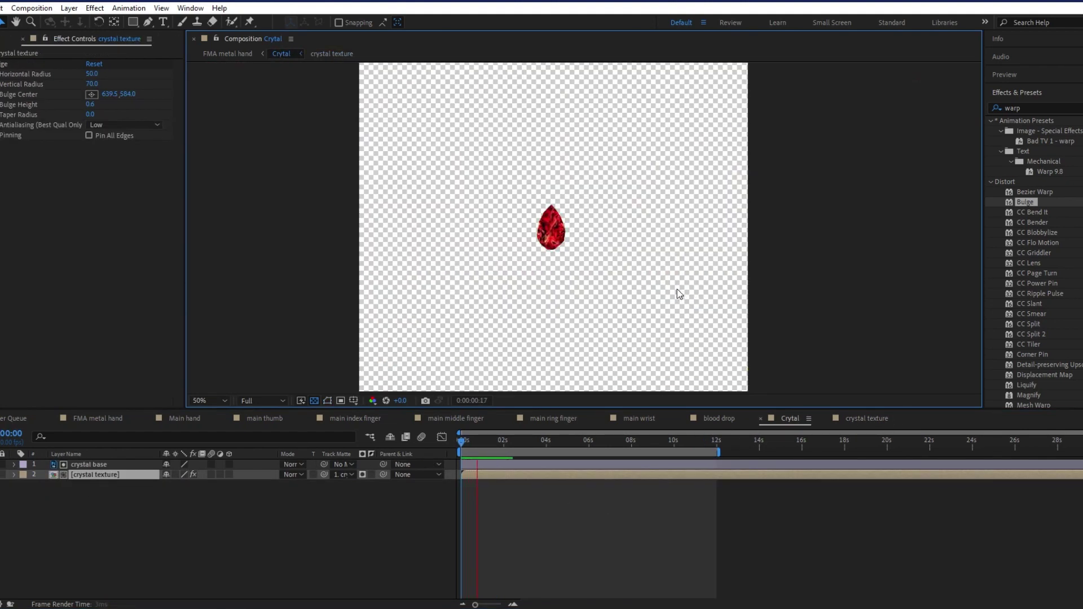
key("period")
key("period")
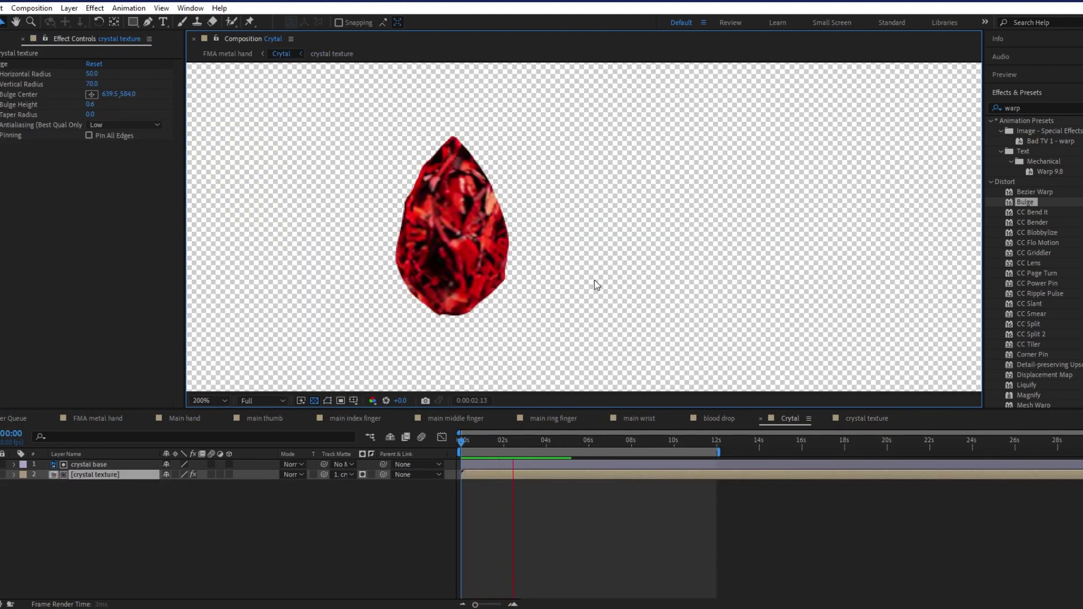
scroll(596, 285, "down", 1)
key("space")
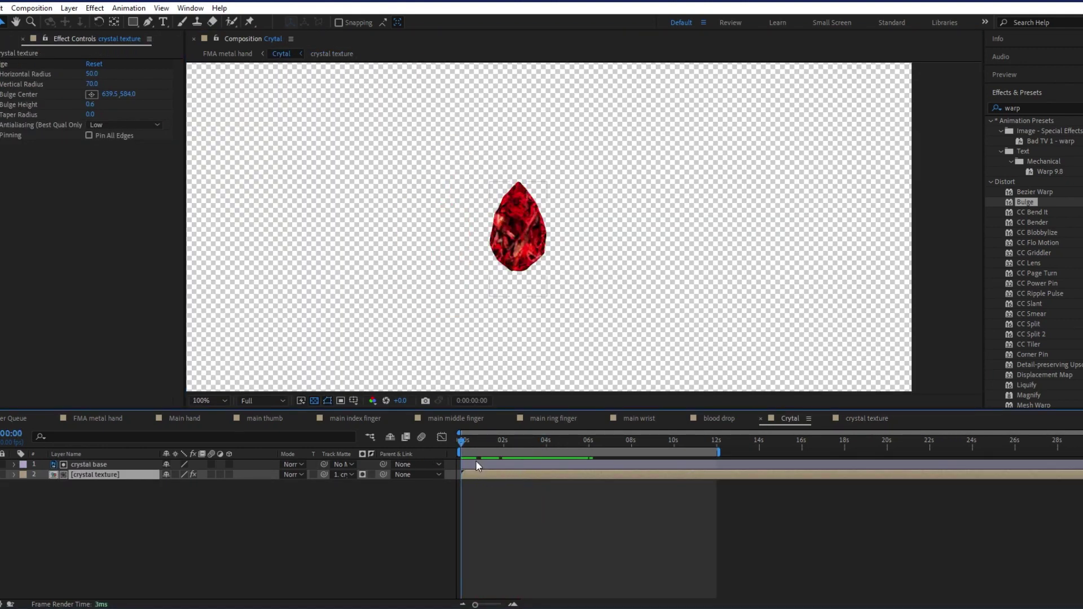
left_click(476, 465)
scroll(541, 292, "up", 1)
- Apply Mesh Warp to crystal base and set its grid to 4 rows and 2 columns
left_click(1027, 108)
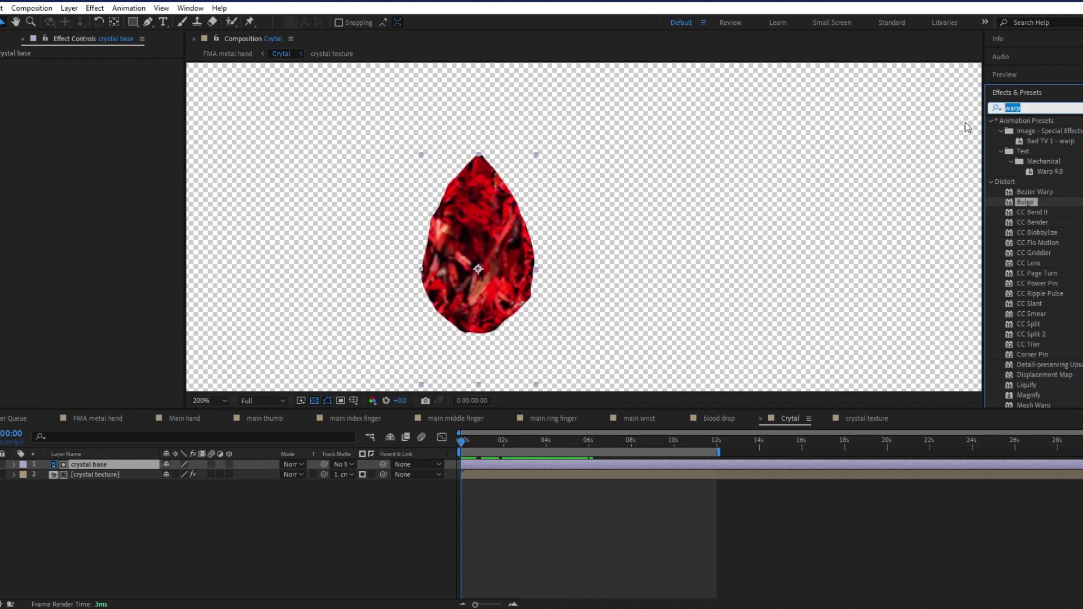
type("mesh")
double_click(1034, 131)
left_click(89, 84)
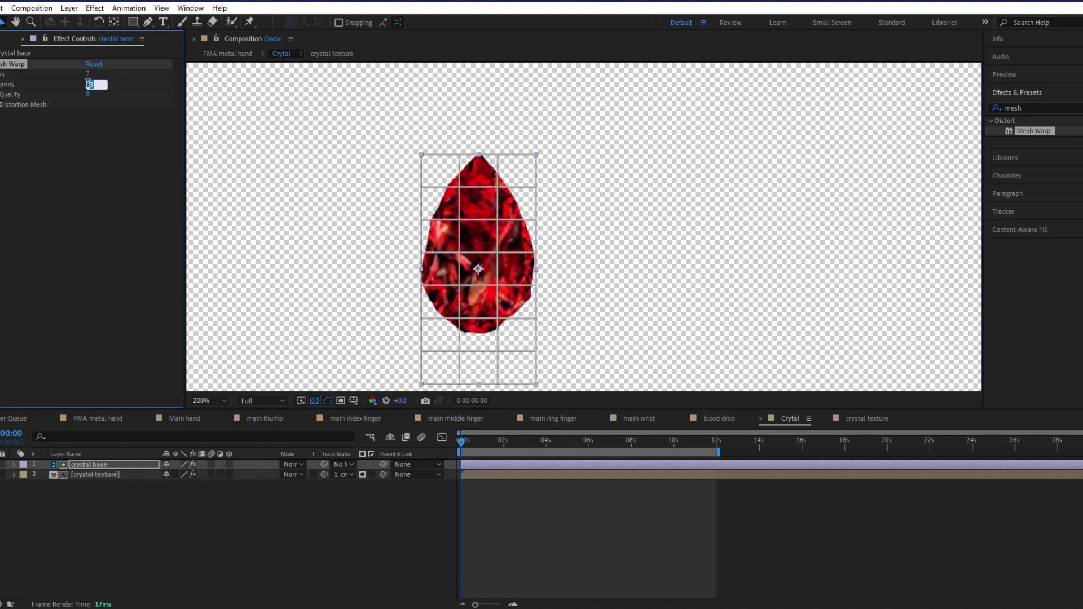
key("space")
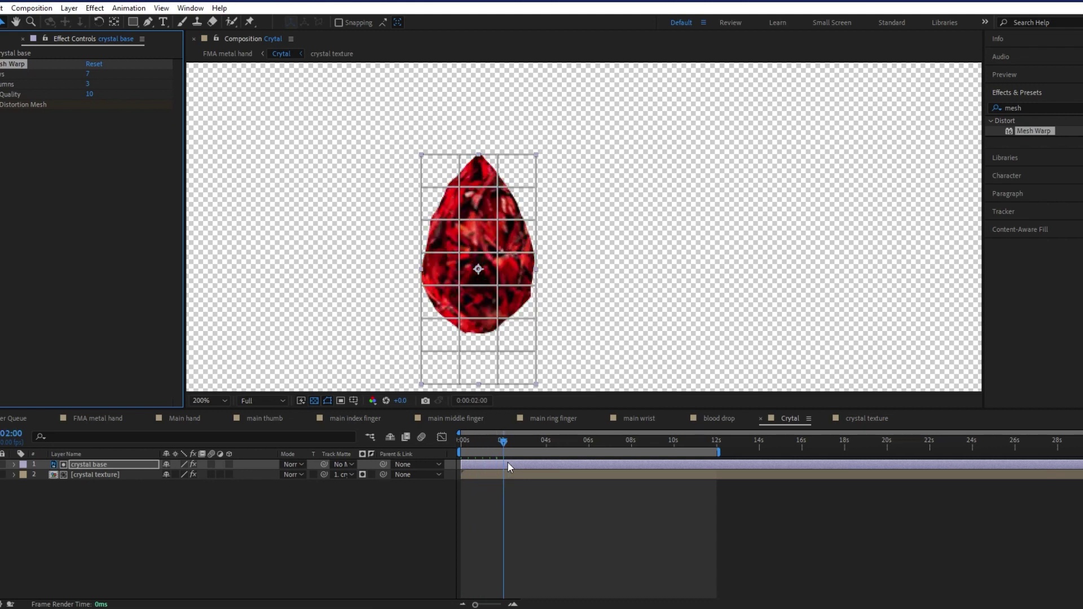
left_click_drag(90, 84, 86, 85)
left_click_drag(88, 74, 86, 72)
left_click(89, 74)
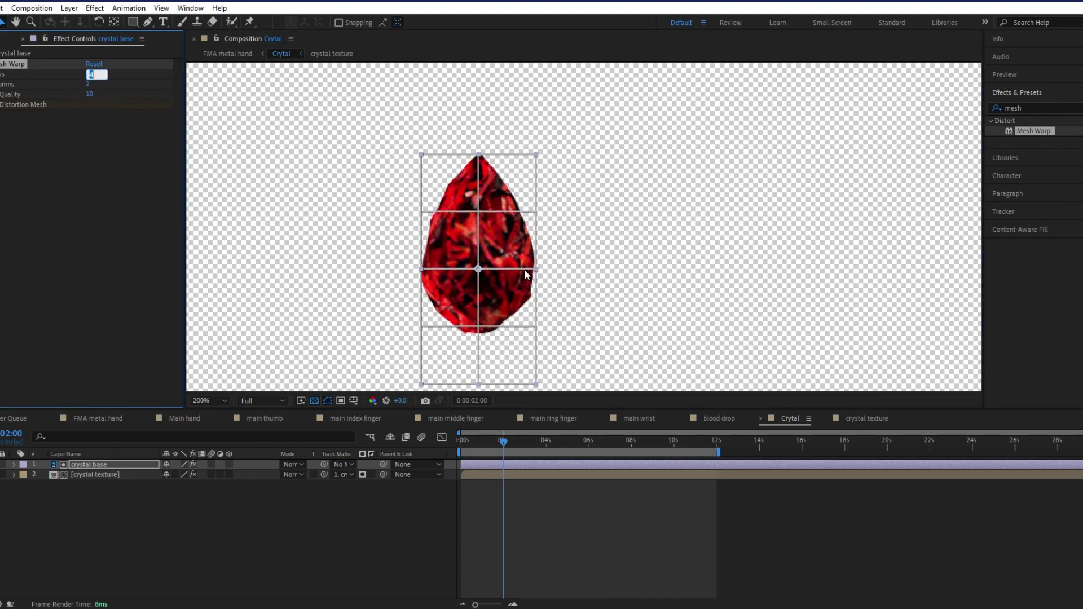
left_click(535, 269)
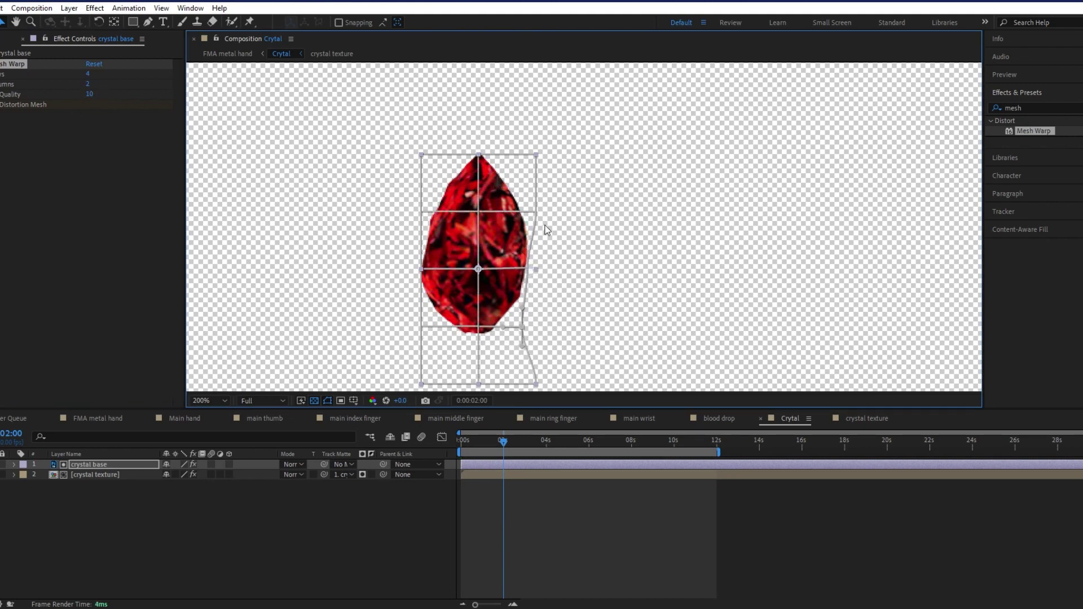
- Pull the mesh's top-right vertex inward, discarding an accidentally added adjustment layer
right_click(448, 463)
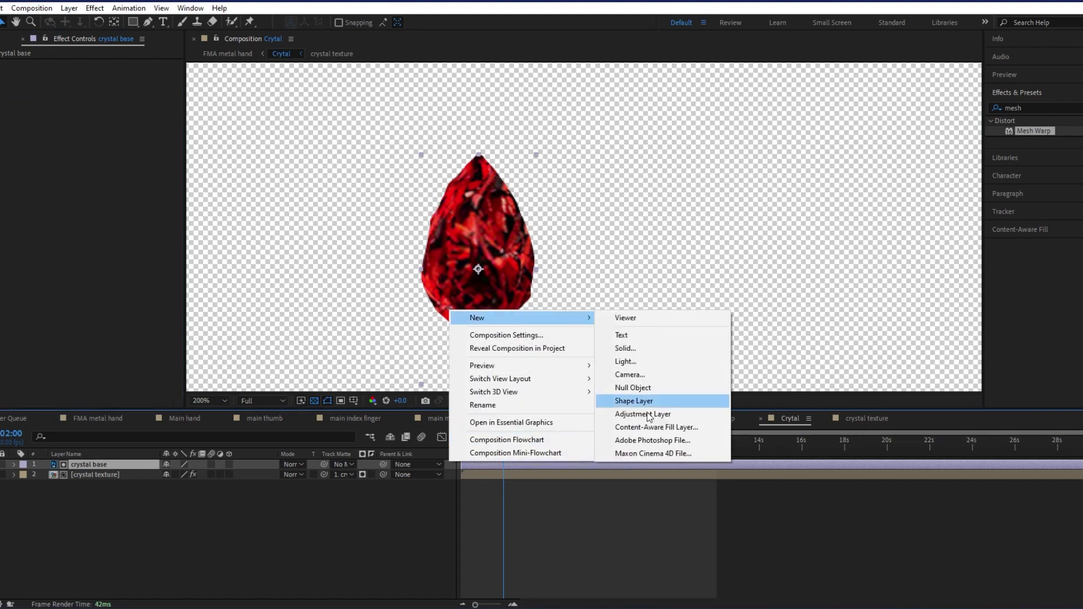
left_click(632, 414)
key("ctrl+z")
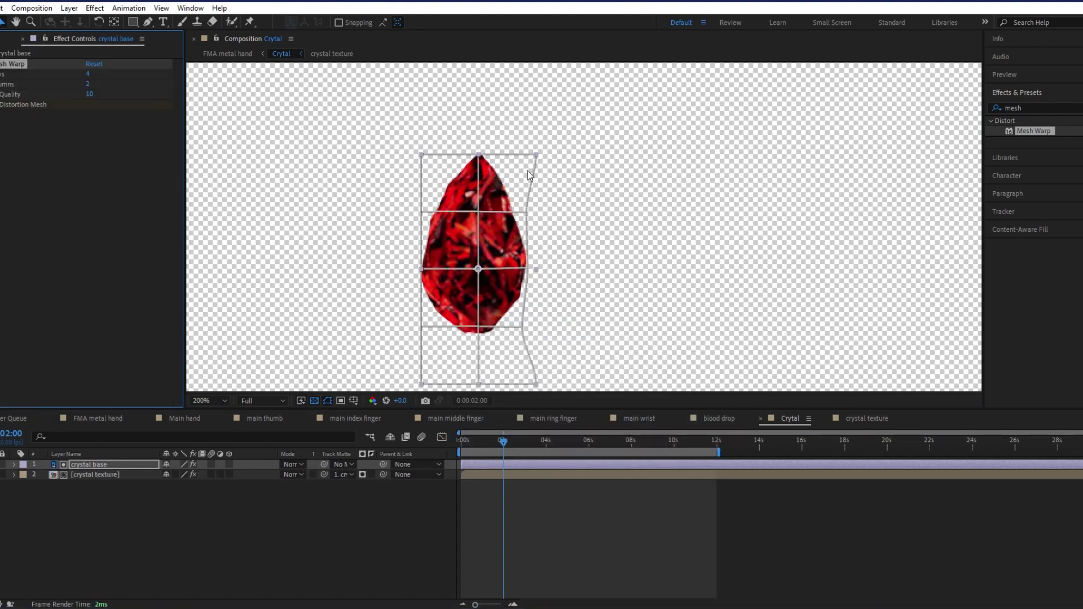
left_click_drag(535, 154, 516, 157)
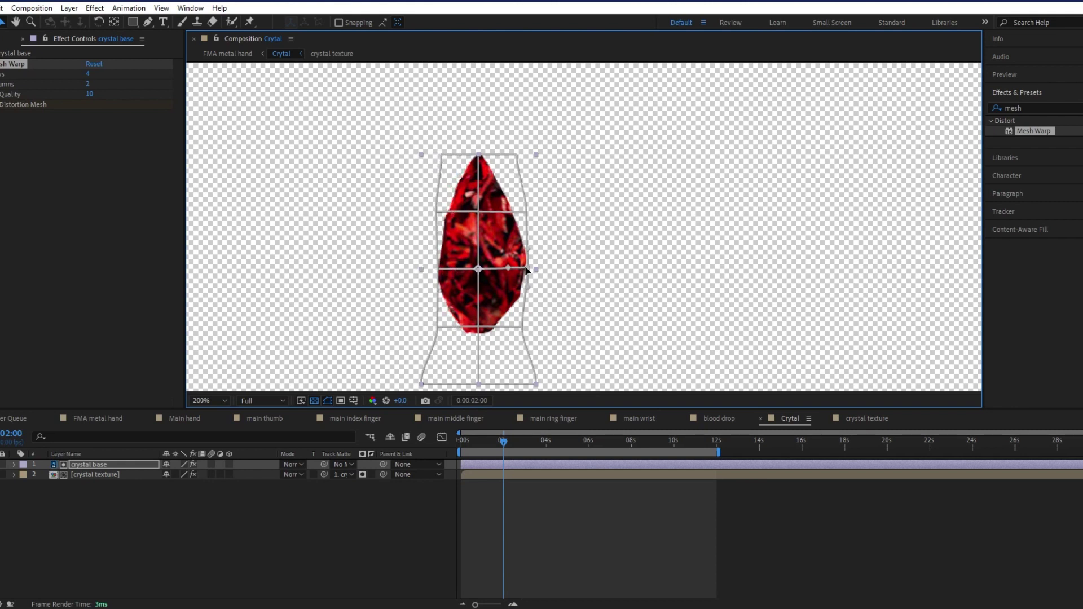
left_click(440, 212)
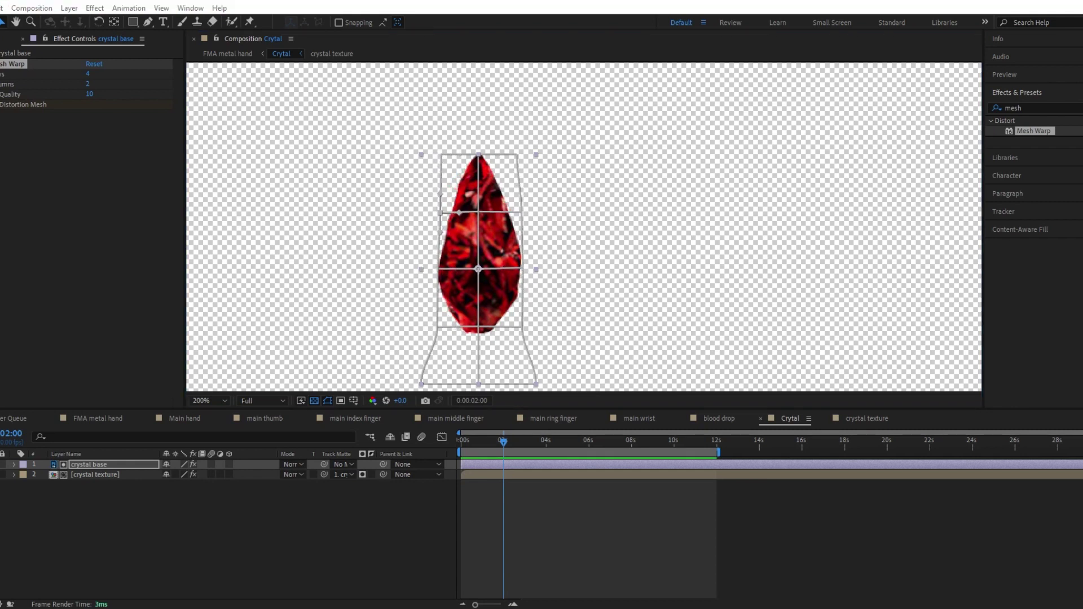
- Reveal the Distortion Mesh keyframes and reshape the lower mesh points at 2 s
left_click(508, 468)
key("u")
left_click_drag(504, 442, 508, 446)
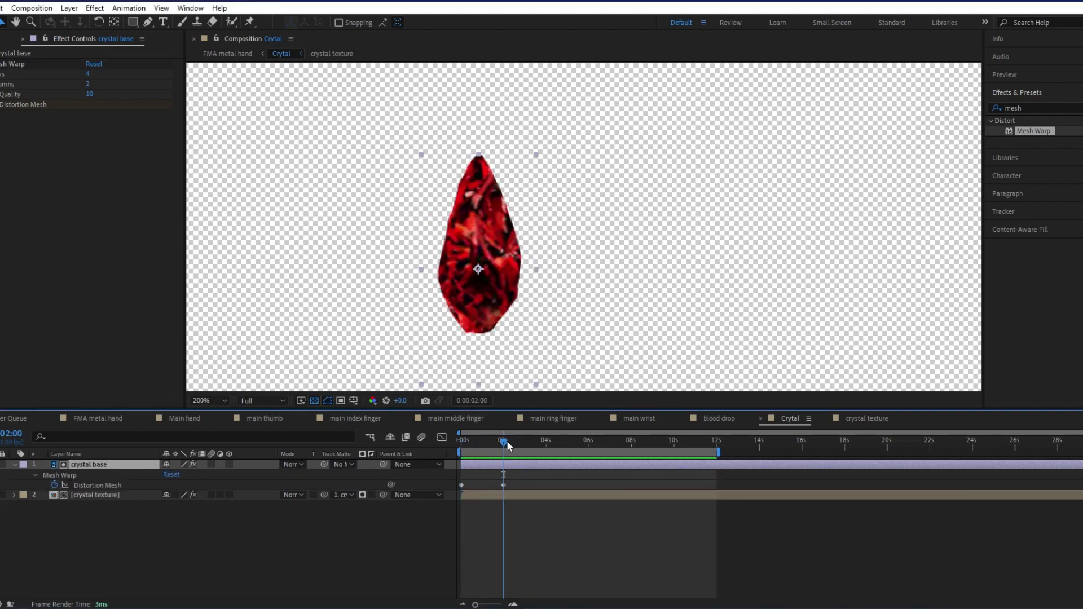
left_click(504, 485)
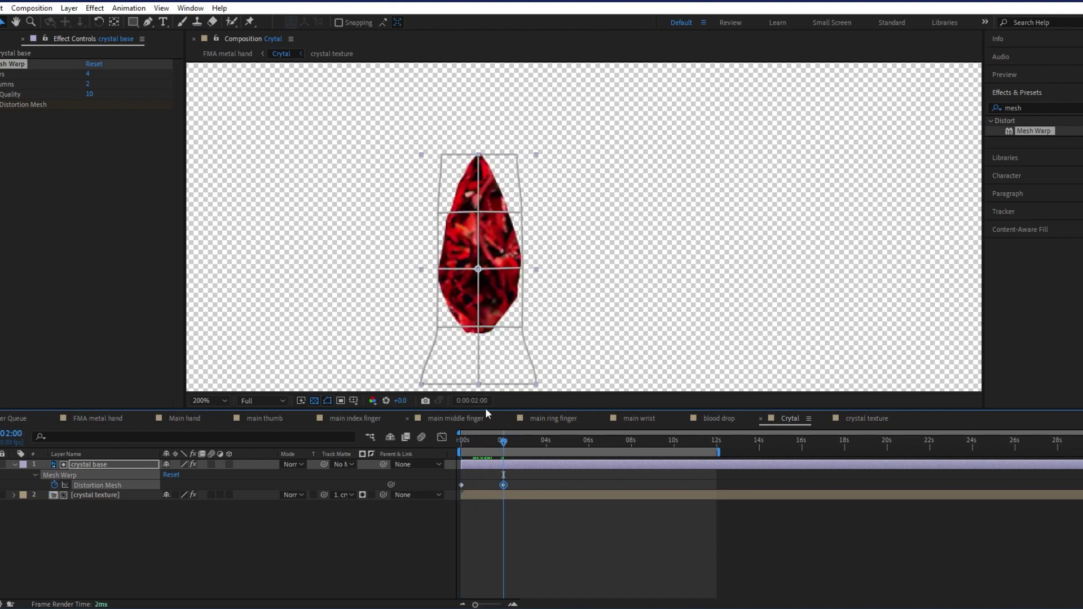
left_click(421, 384)
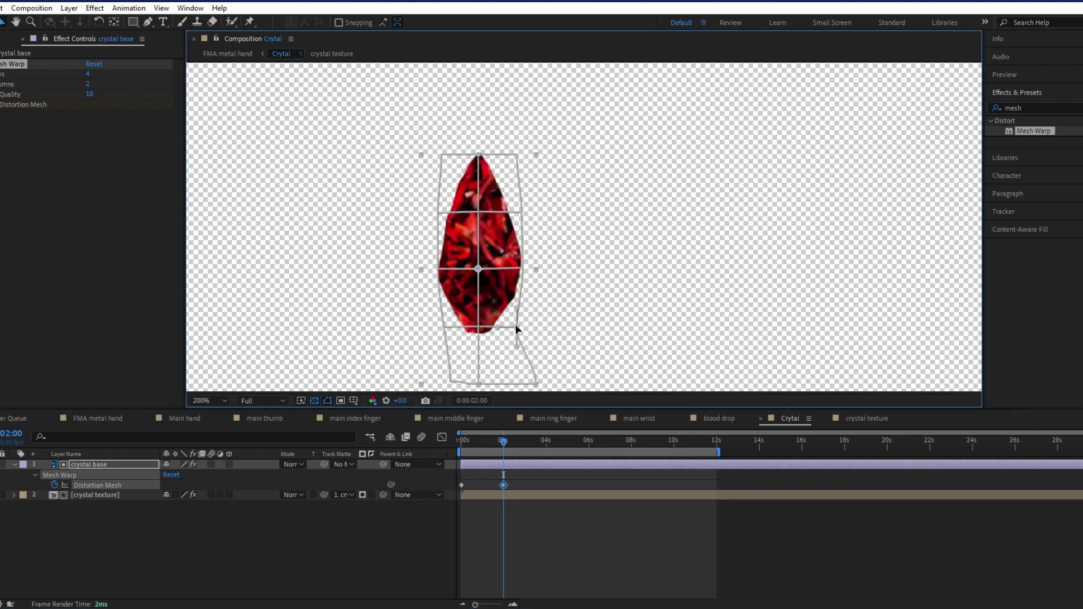
left_click_drag(504, 441, 504, 440)
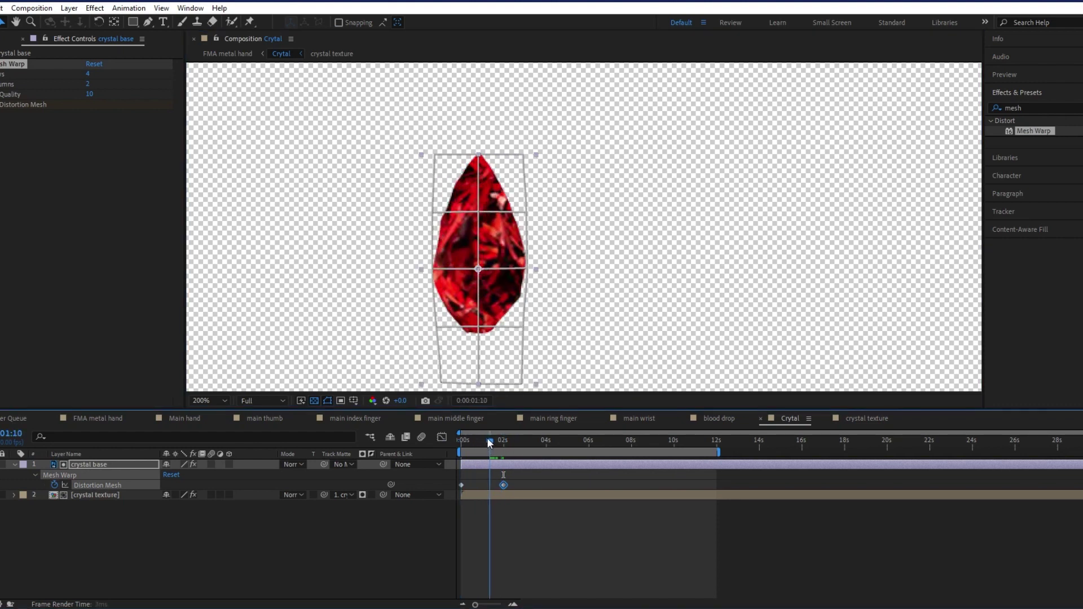
- Add a 4 s Distortion Mesh keyframe, Easy Ease the keyframes, and paste copies later through 12 s
left_click(461, 484)
key("ctrl+c")
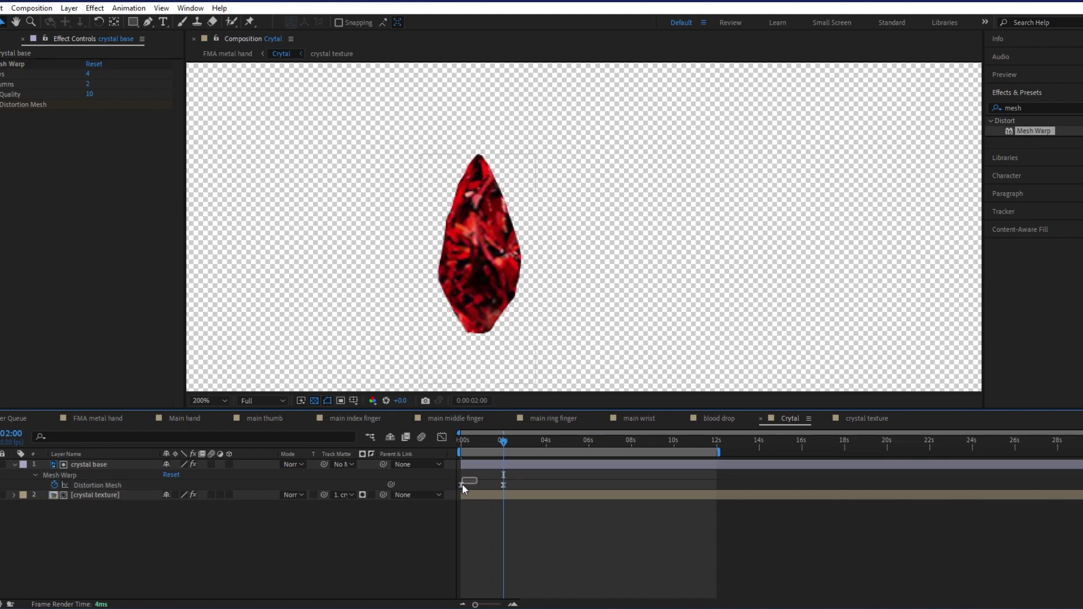
left_click(546, 440)
key("ctrl+v")
key("F9")
key("ctrl+alt+a")
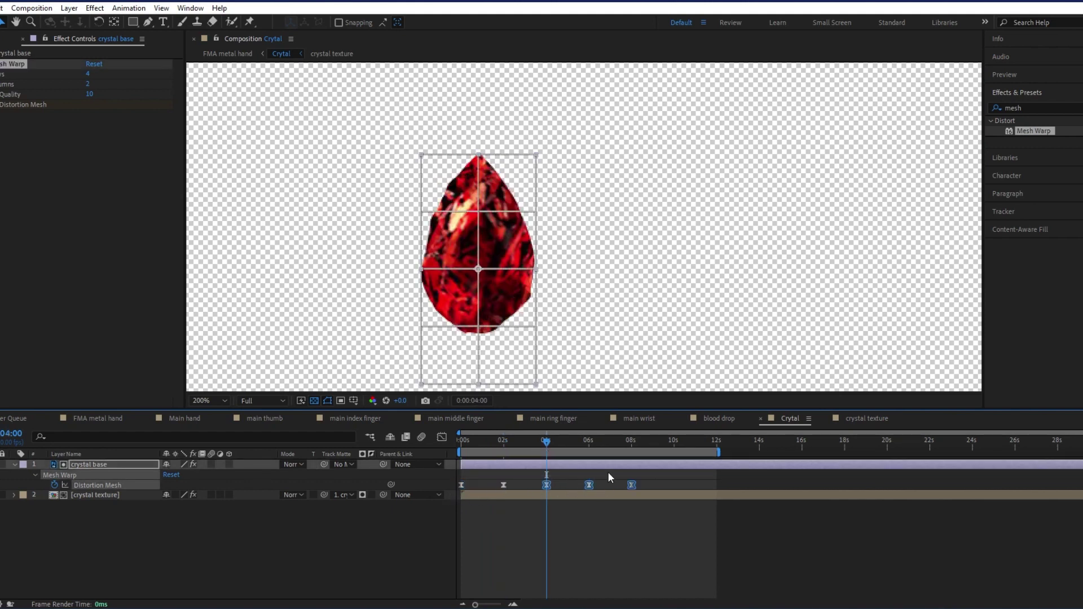
left_click(630, 441)
key("ctrl+v")
key("space")
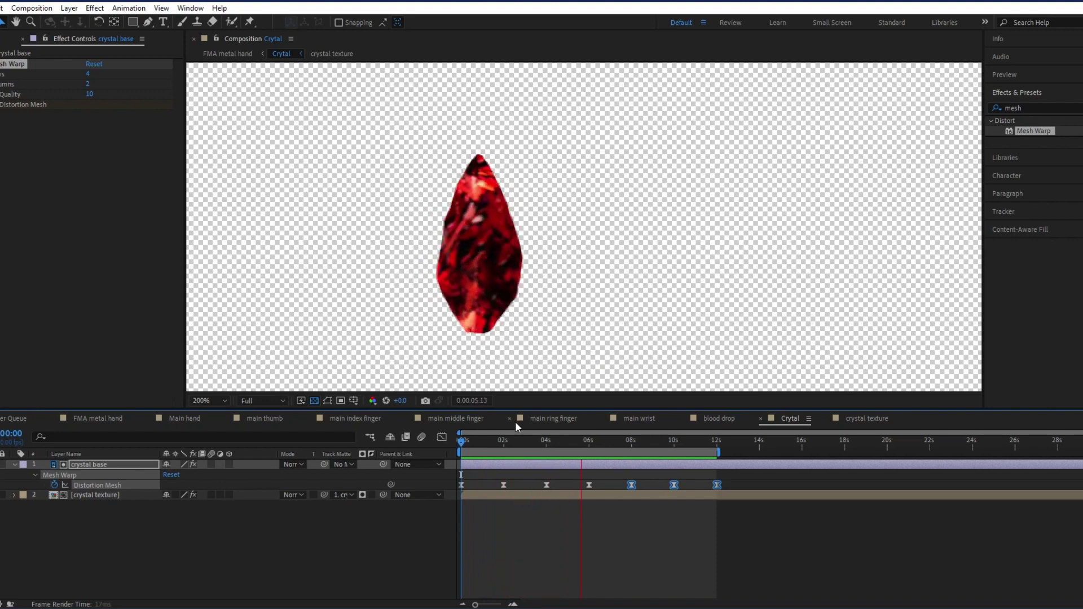
left_click_drag(457, 441, 760, 468)
- Peek into the crystal texture precomp twice and return to the Crytal comp
double_click(519, 496)
left_click(281, 55)
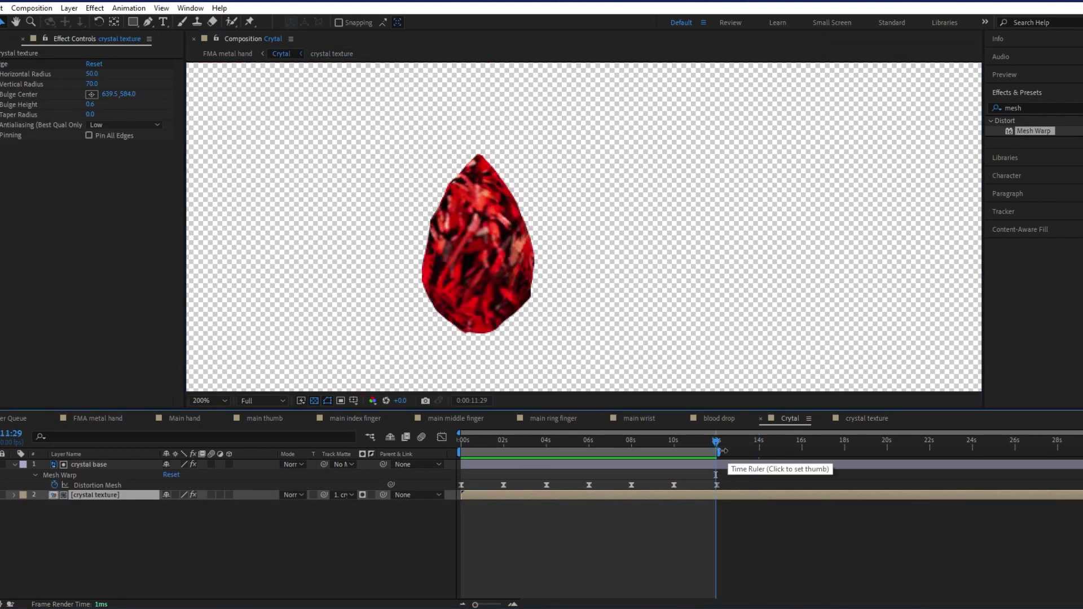
double_click(485, 495)
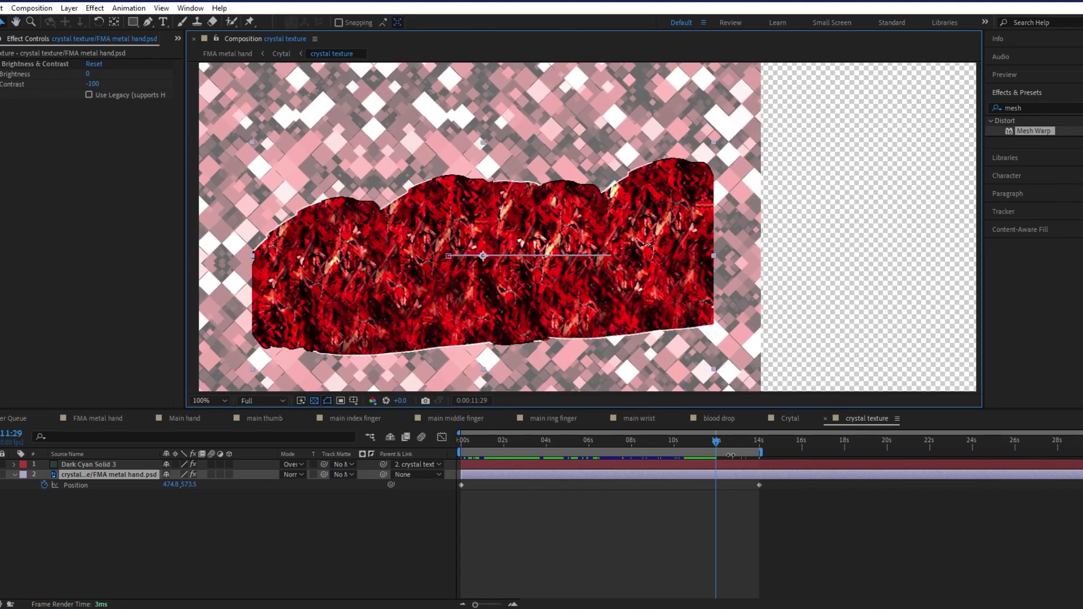
key("shift+Escape")
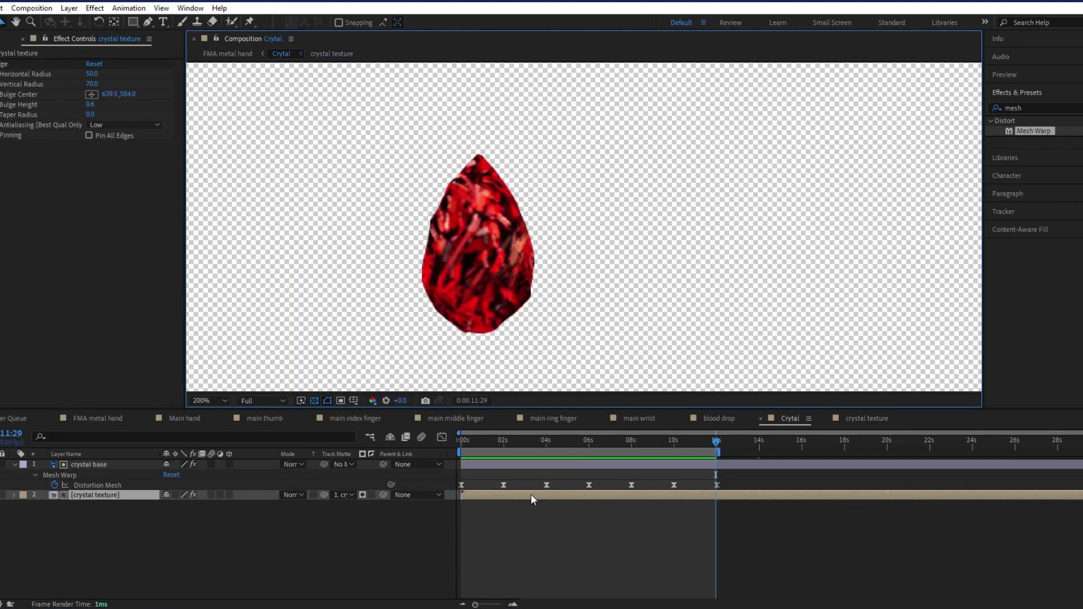
- Duplicate the crystal texture layer and slide the copy to start at about 10 s
left_click(3, 64)
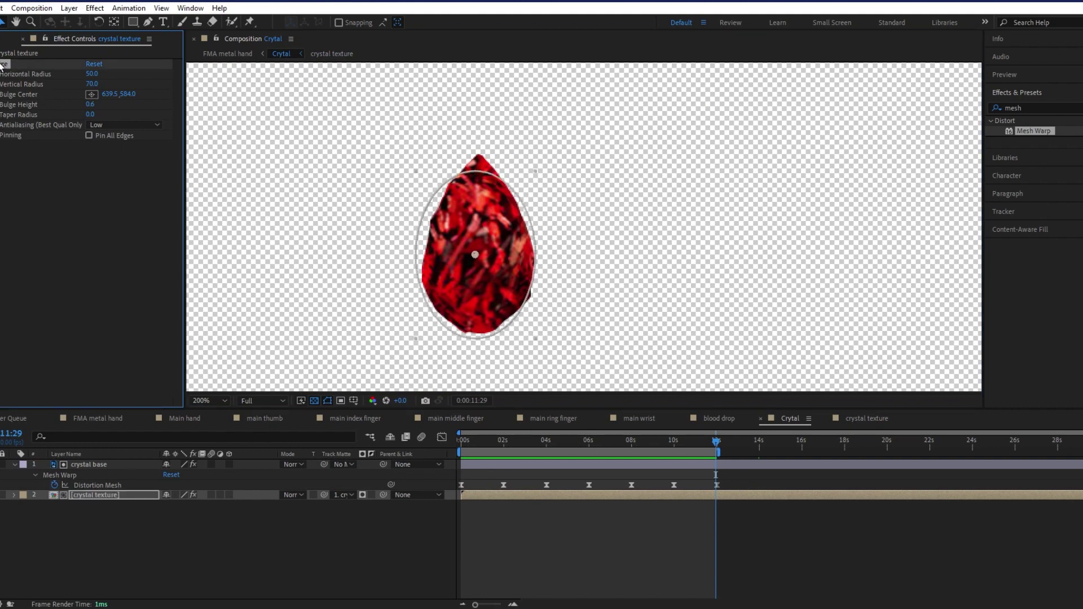
left_click(561, 495)
key("ctrl+d")
mouse_move(561, 496)
left_mouse_down()
mouse_move(728, 509)
mouse_move(704, 495)
left_mouse_up()
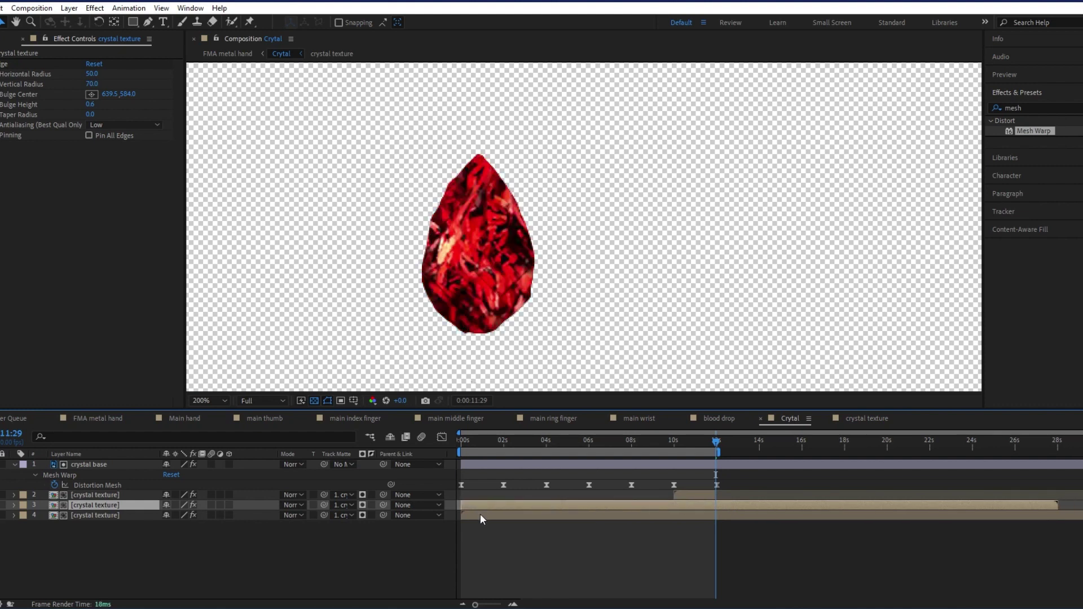
- Fade the copy's Opacity in from 0% between 10 s and about 11:17 with Easy Ease, then preview
left_click(704, 495)
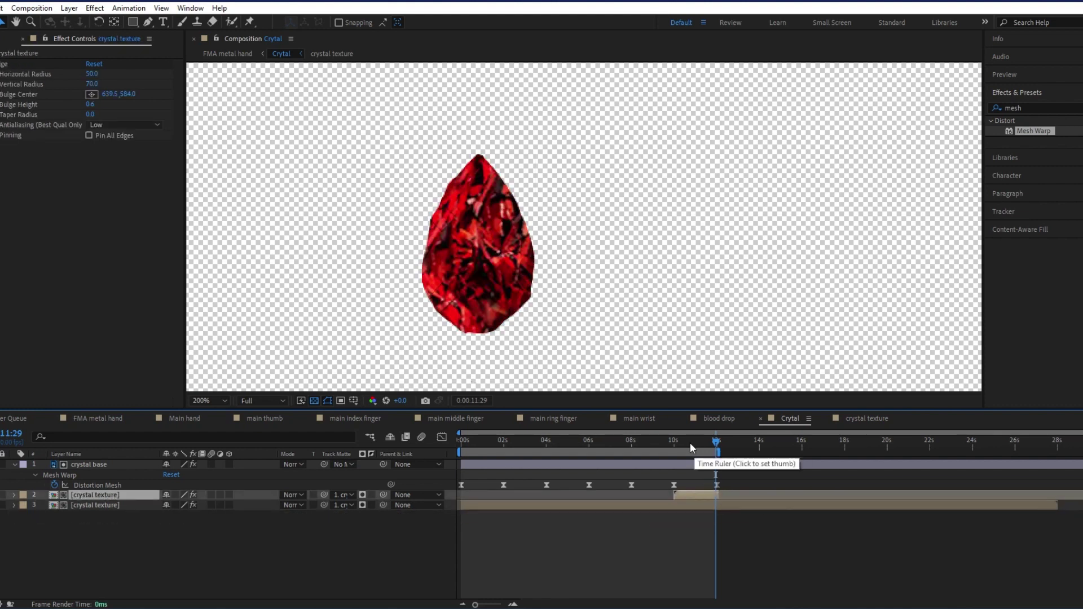
key("i")
key("t")
left_click(44, 505)
left_click_drag(169, 505, 146, 505)
left_click_drag(673, 441, 702, 441)
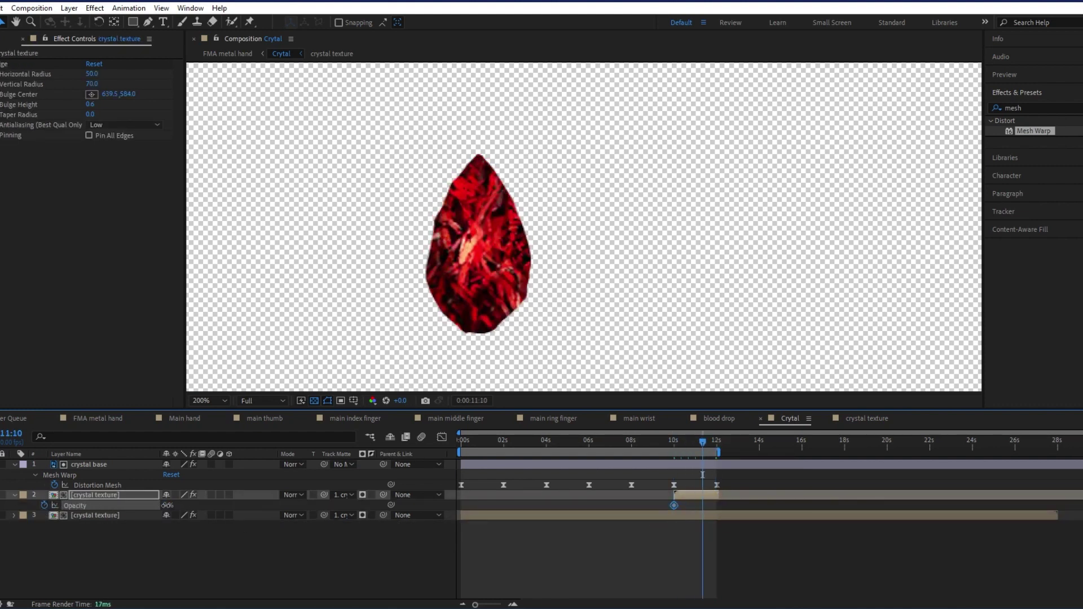
left_click_drag(166, 505, 186, 505)
left_click_drag(702, 505, 710, 505)
left_click(674, 506, "shift")
key("F9")
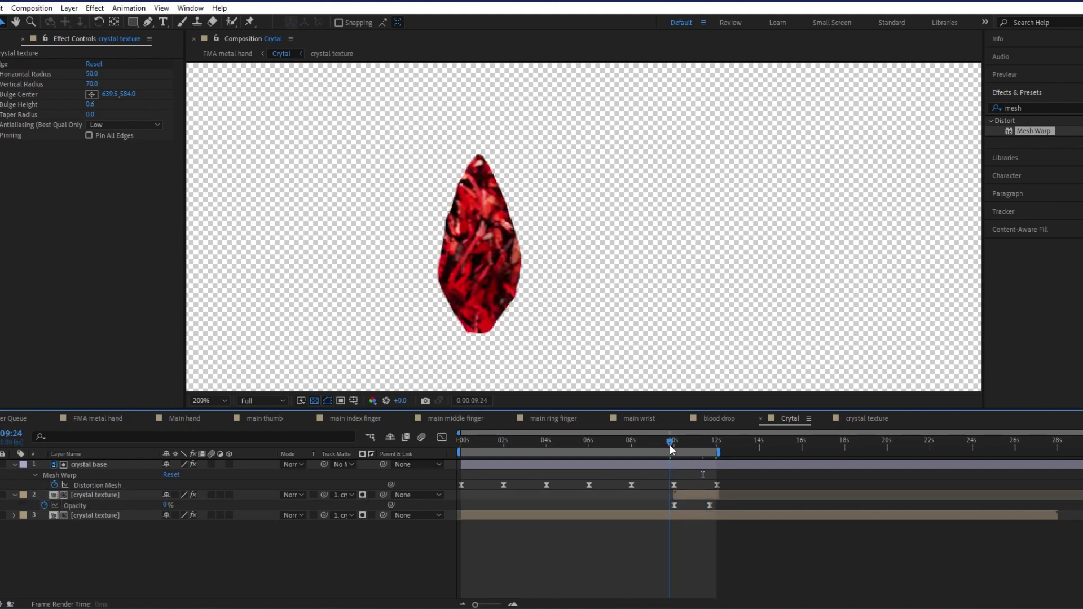
left_click(670, 441)
key("space")
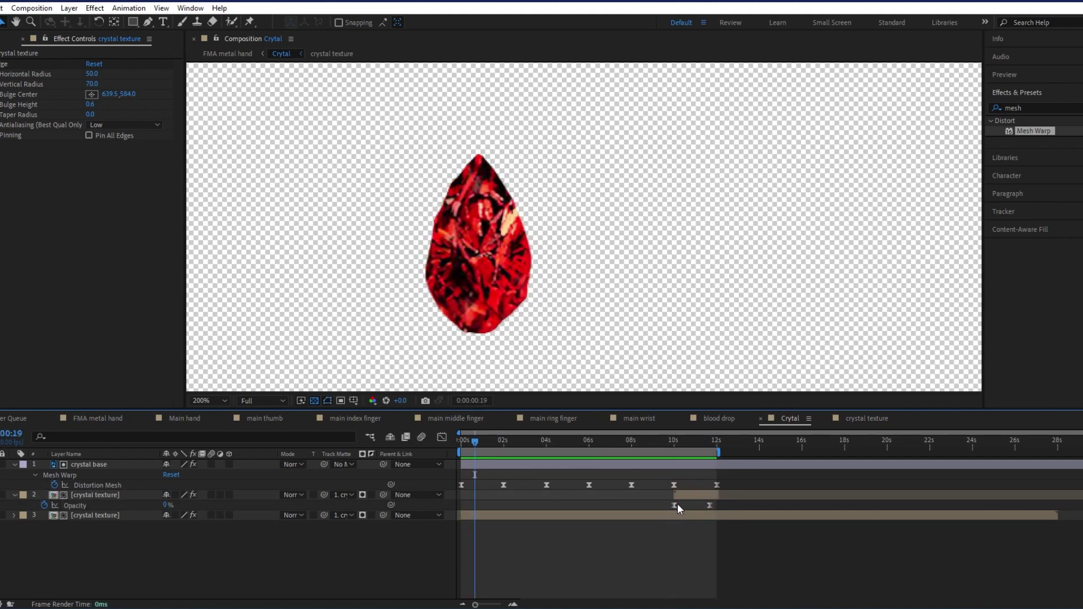
- Add Adjustment Layer 16 and delete the Bulge effect from it
right_click(454, 498)
mouse_move(479, 348)
left_click(677, 439)
left_click(101, 505)
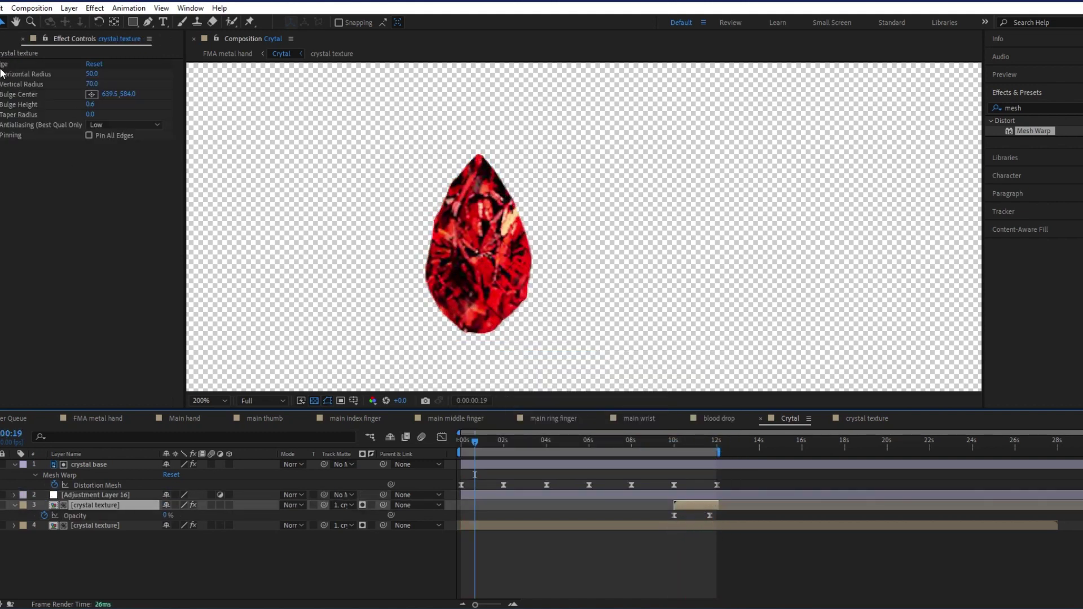
key("ctrl+alt+shift+e")
left_click(101, 496)
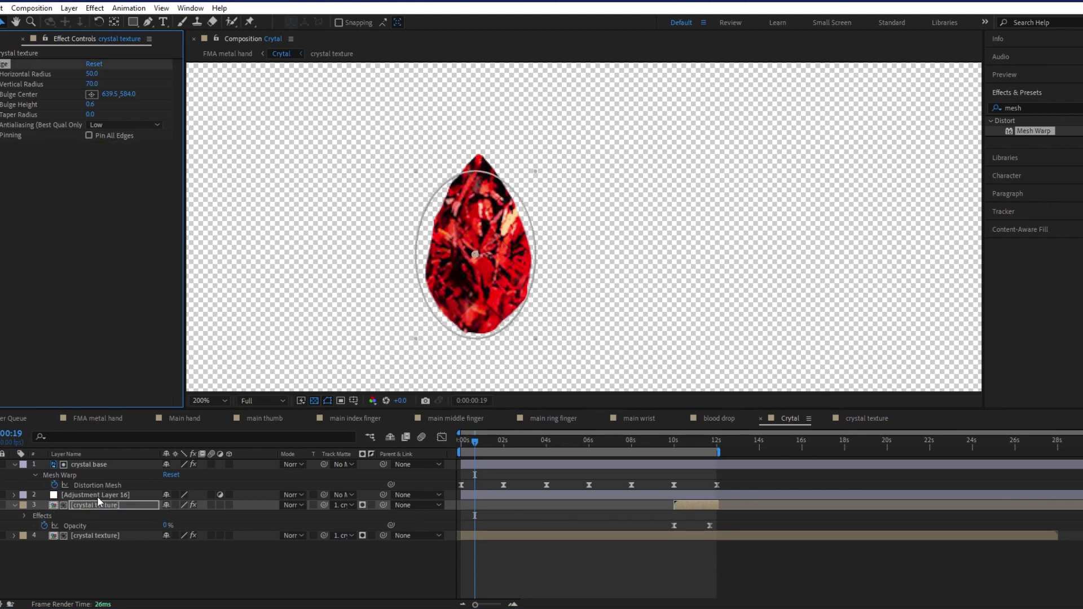
left_click(75, 74)
key("Delete")
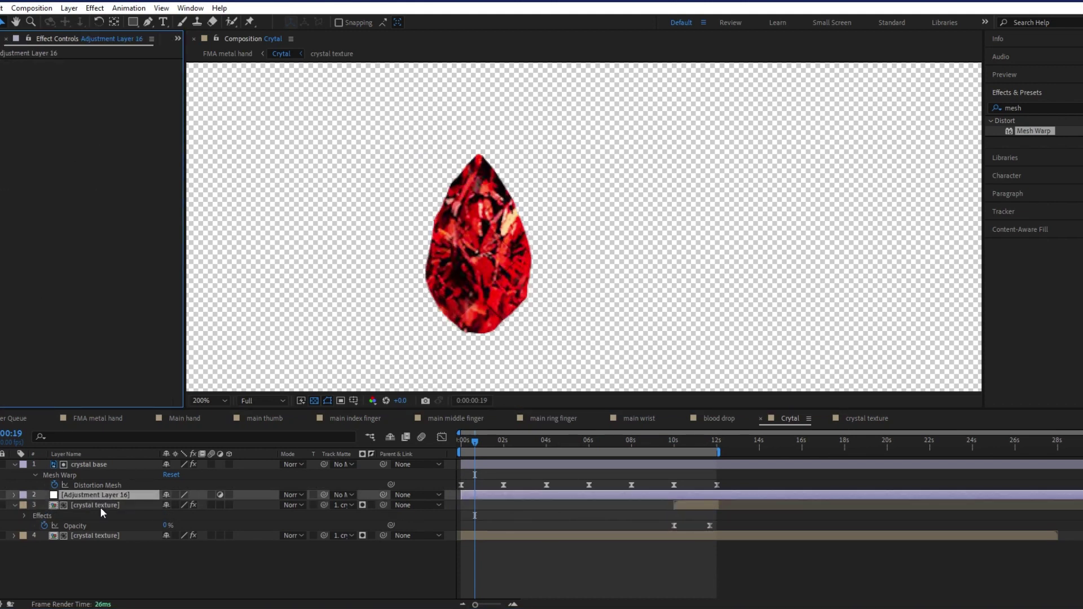
- Inspect the crystal texture precomp, then delete Adjustment Layer 16 in the Crytal comp
double_click(99, 506)
right_click(453, 310)
left_click(521, 437)
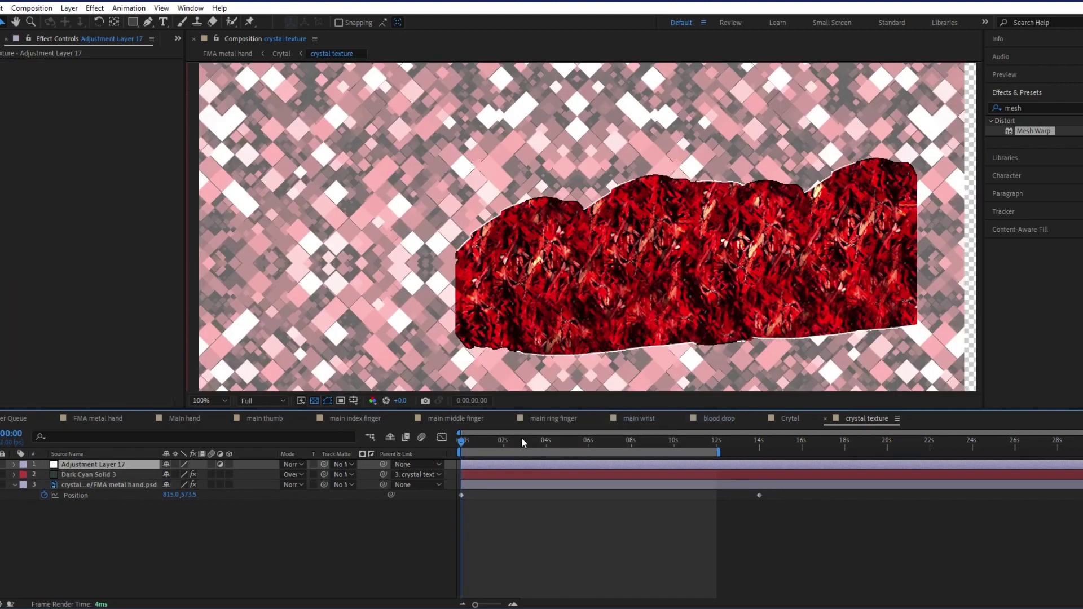
left_click(281, 53)
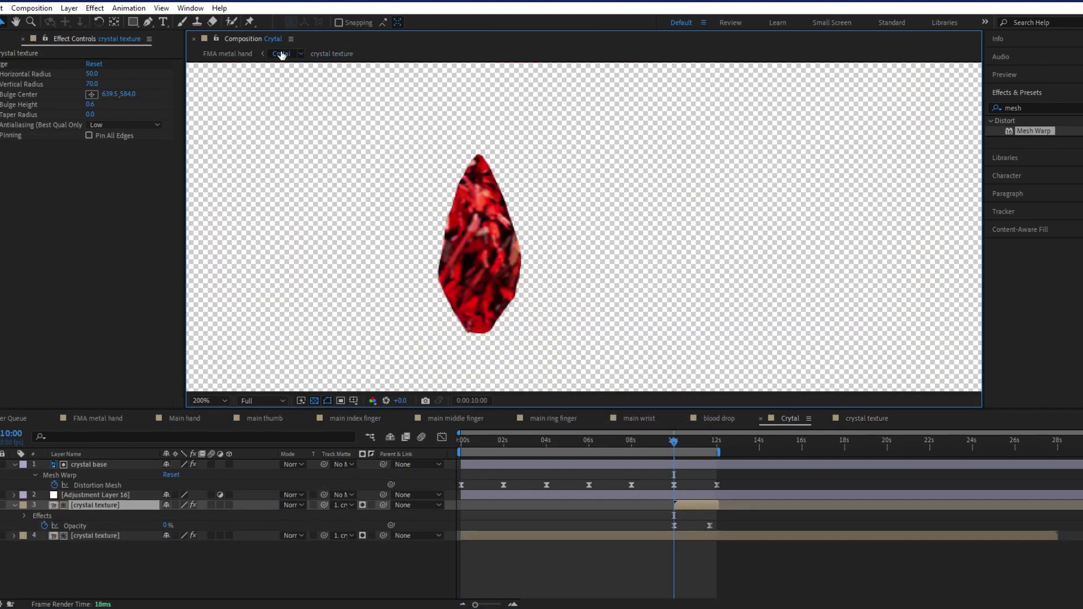
left_click(130, 495)
key("Delete")
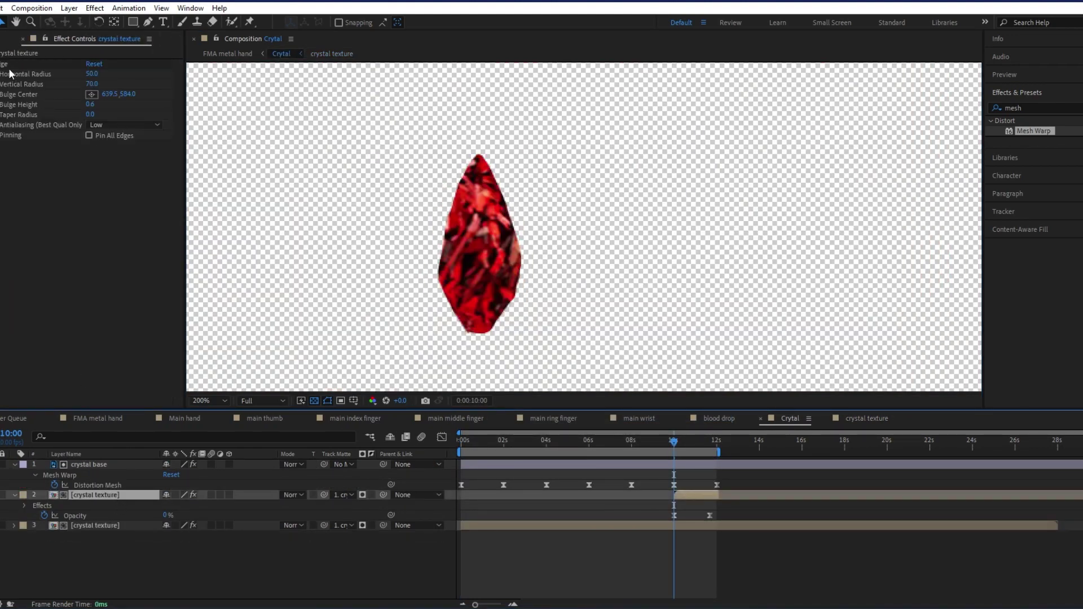
- Preview the crystal animation in the Crytal comp
key("space")
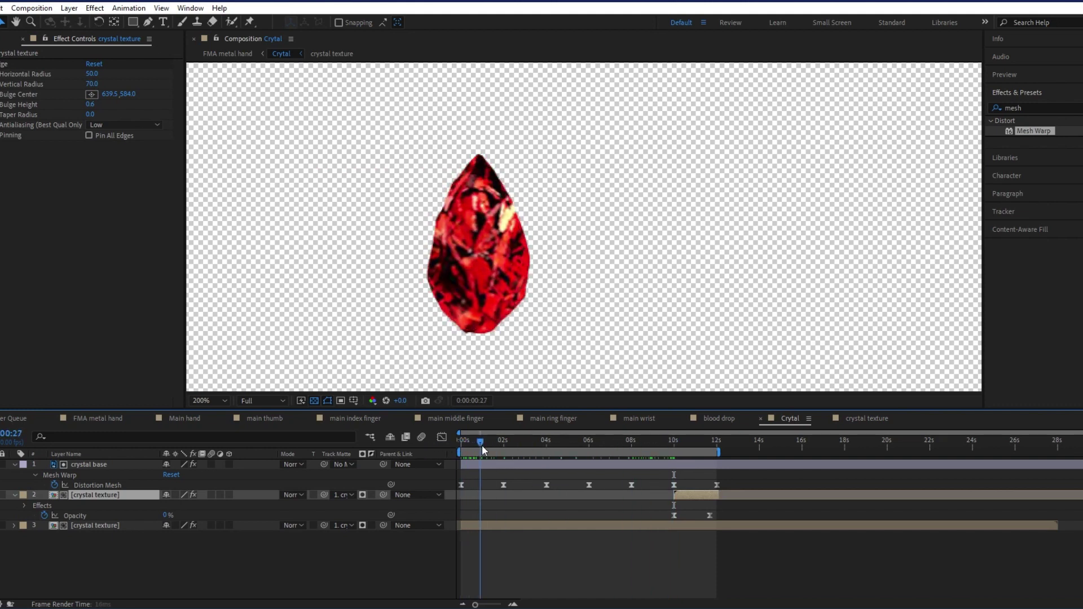
key("space")
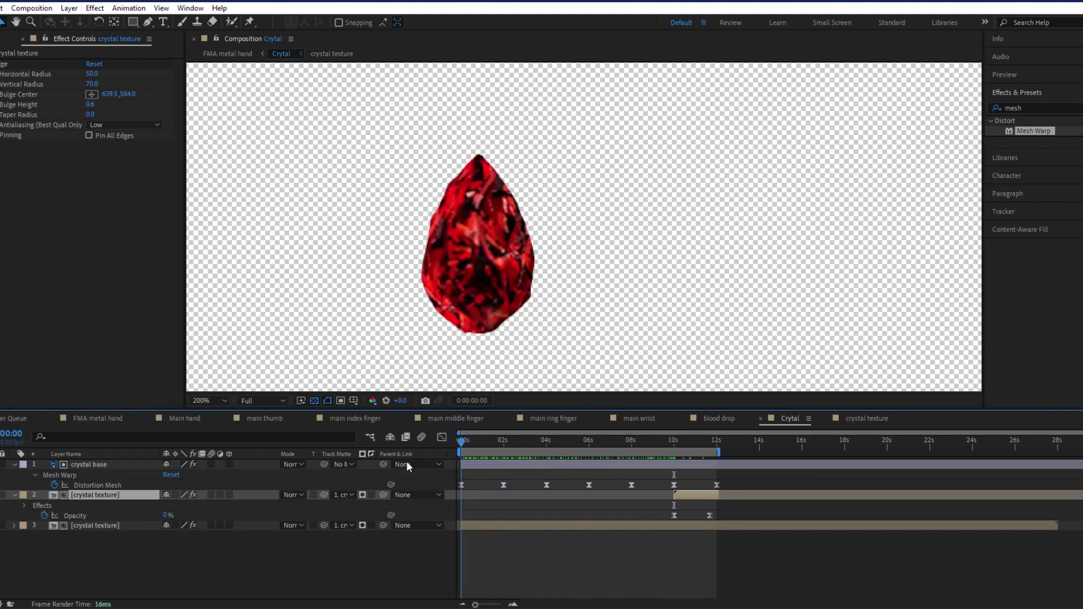
left_click(493, 476)
key("space")
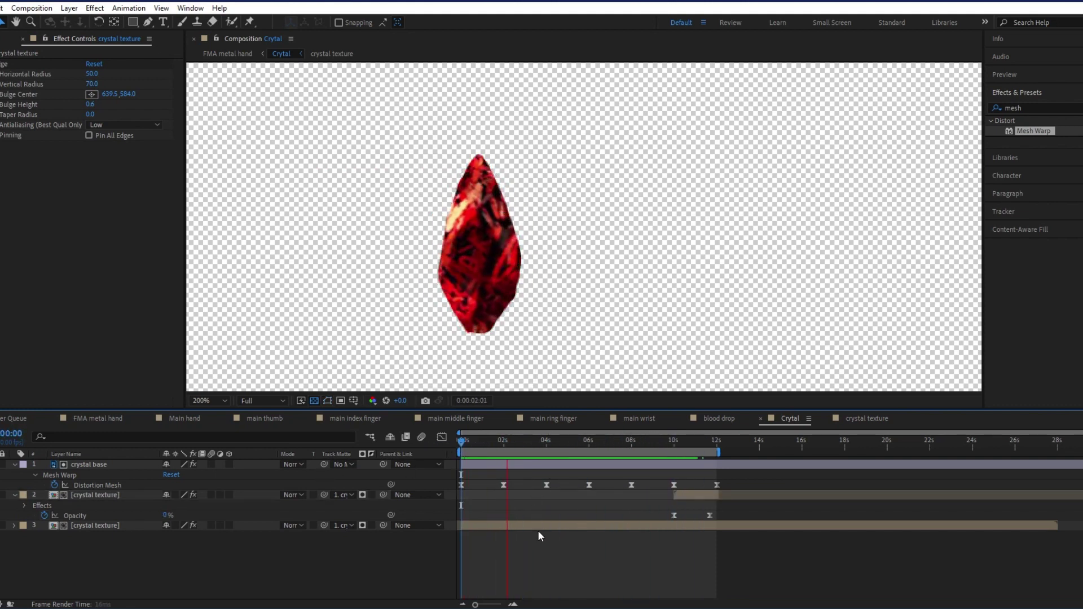
- Copy the texture's 14 s Position keyframe to 0 s in the precomp, then preview in Crytal
double_click(537, 526)
left_click(759, 495)
key("k")
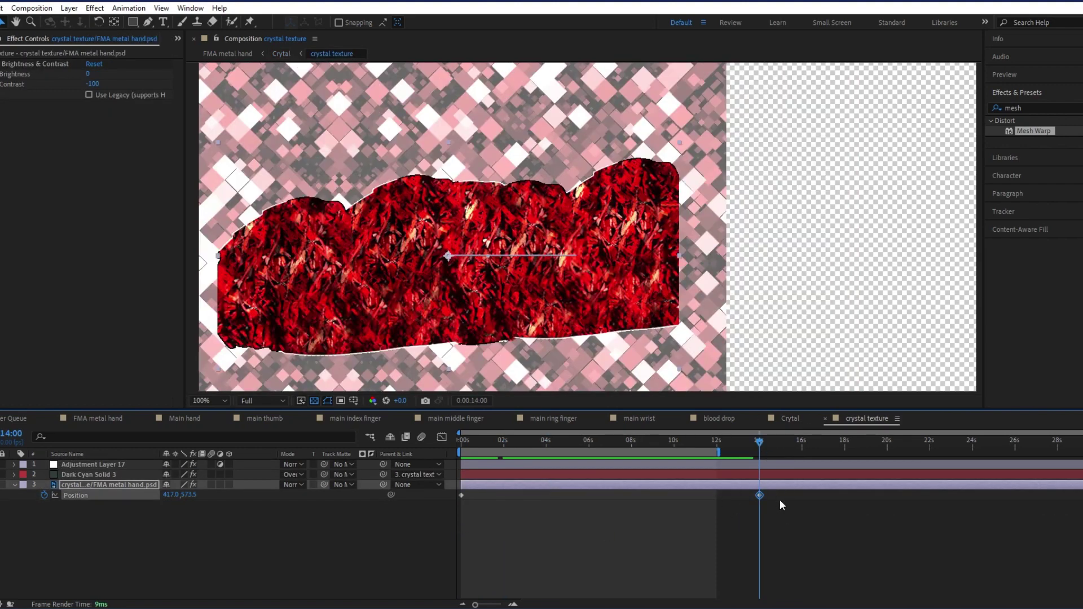
key("ctrl+c")
key("Home")
key("ctrl+v")
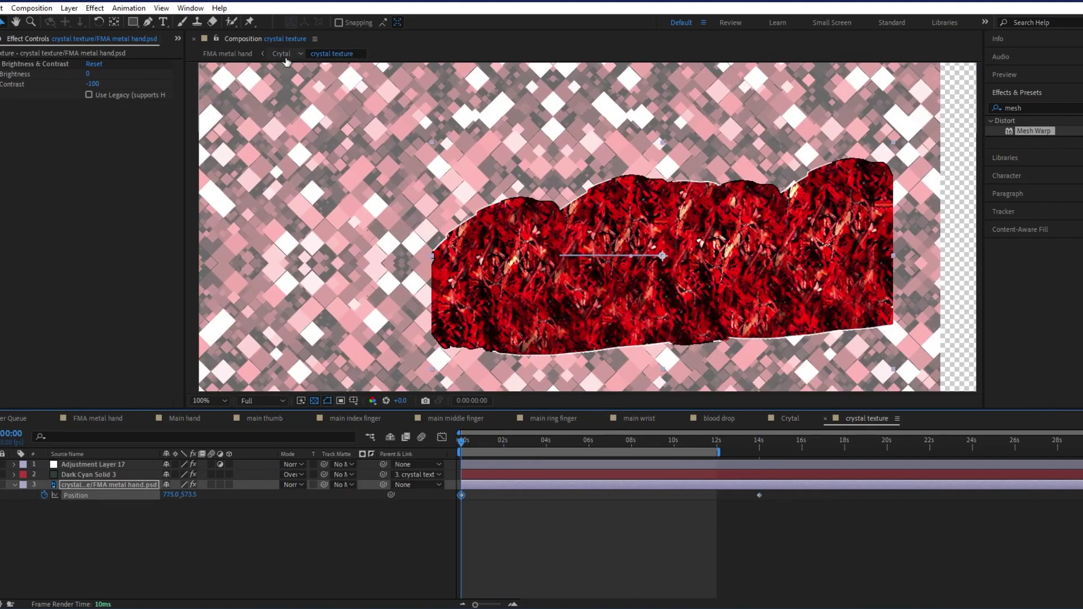
left_click(281, 54)
key("space")
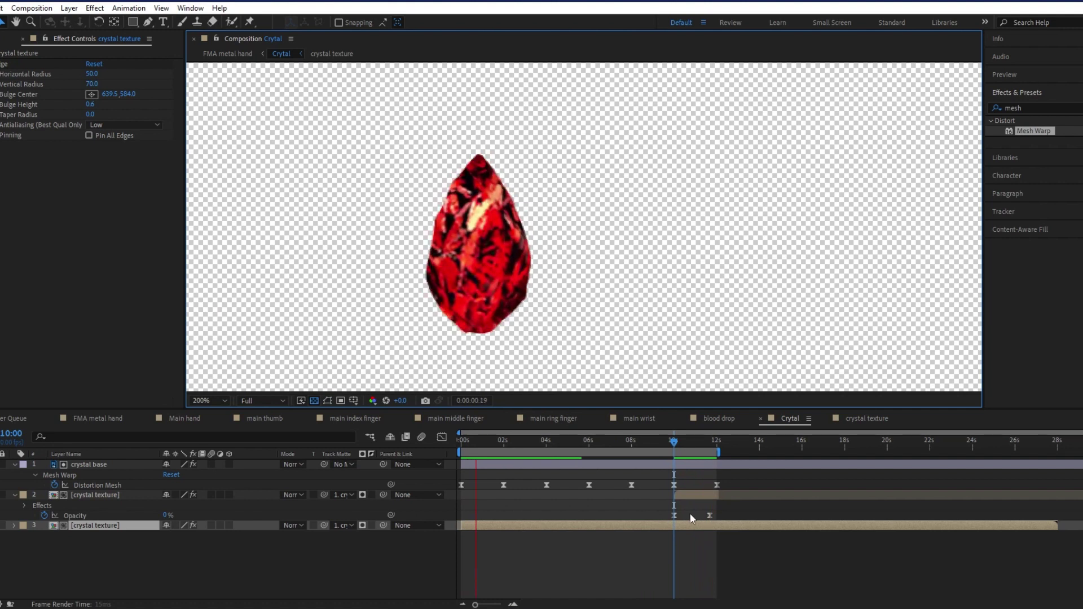
- Shift both texture layers 10 frames earlier, extend the upper layer, and delay its fade-out keyframe
left_click(693, 489)
left_click(692, 524, "ctrl")
key("alt+shift+Page_Up")
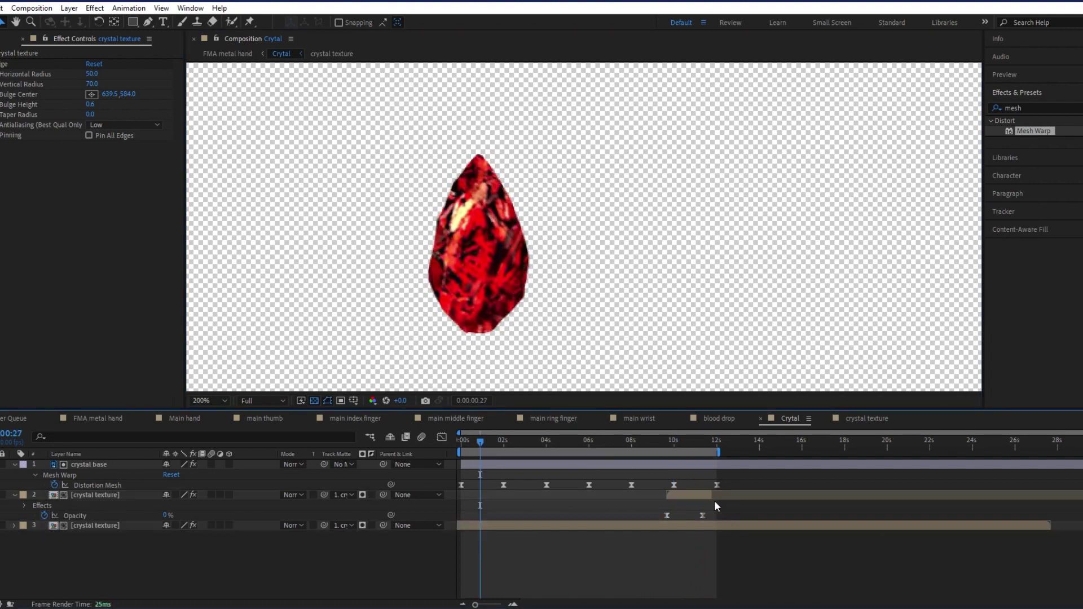
left_click_drag(712, 496, 724, 498)
key("alt+shift+Right")
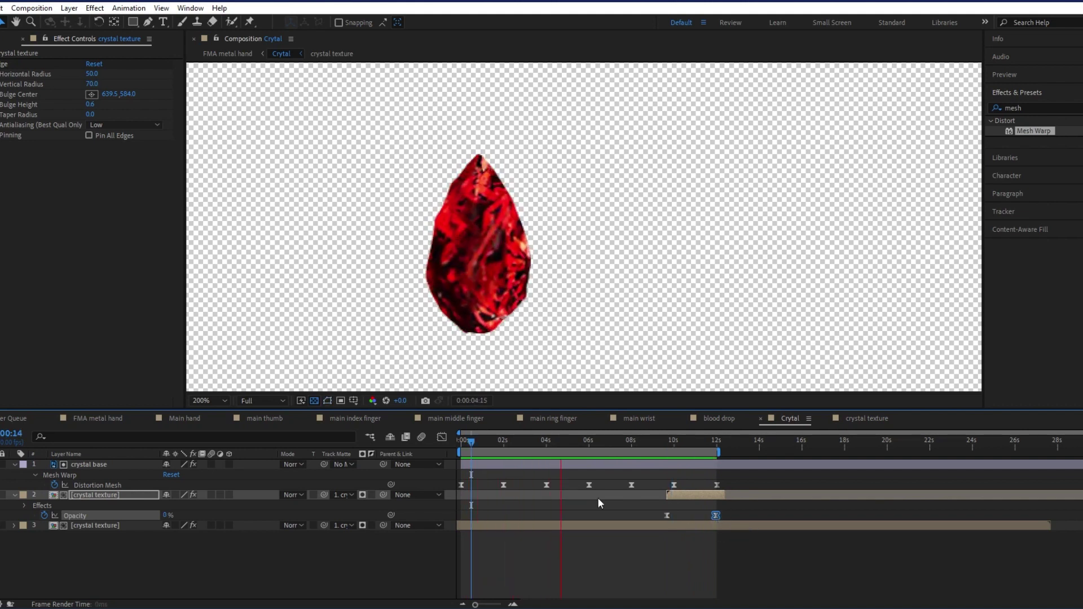
scroll(586, 302, "down", 2)
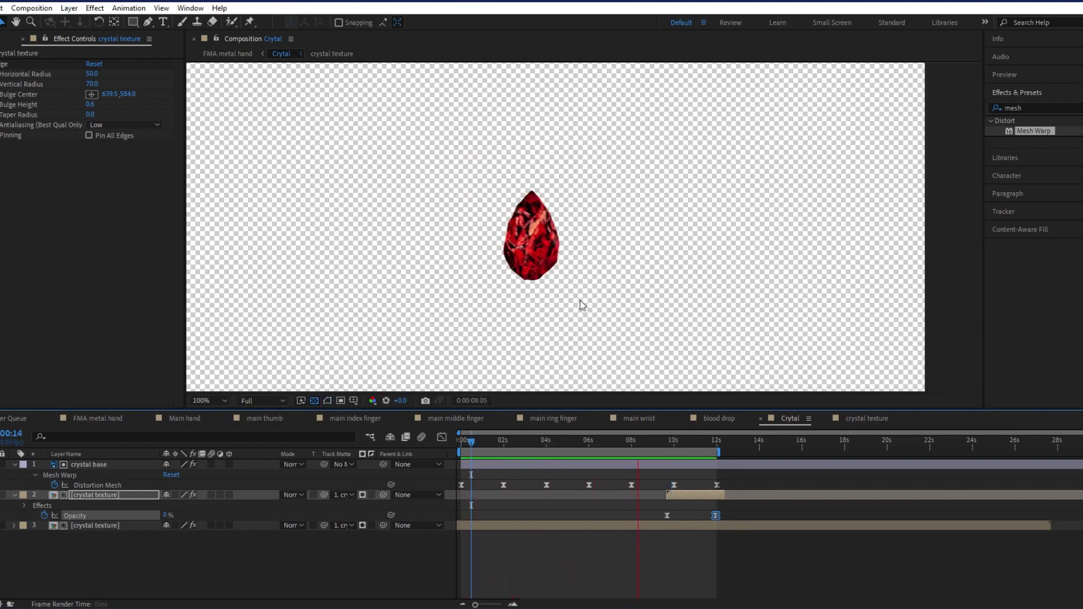
key("space")
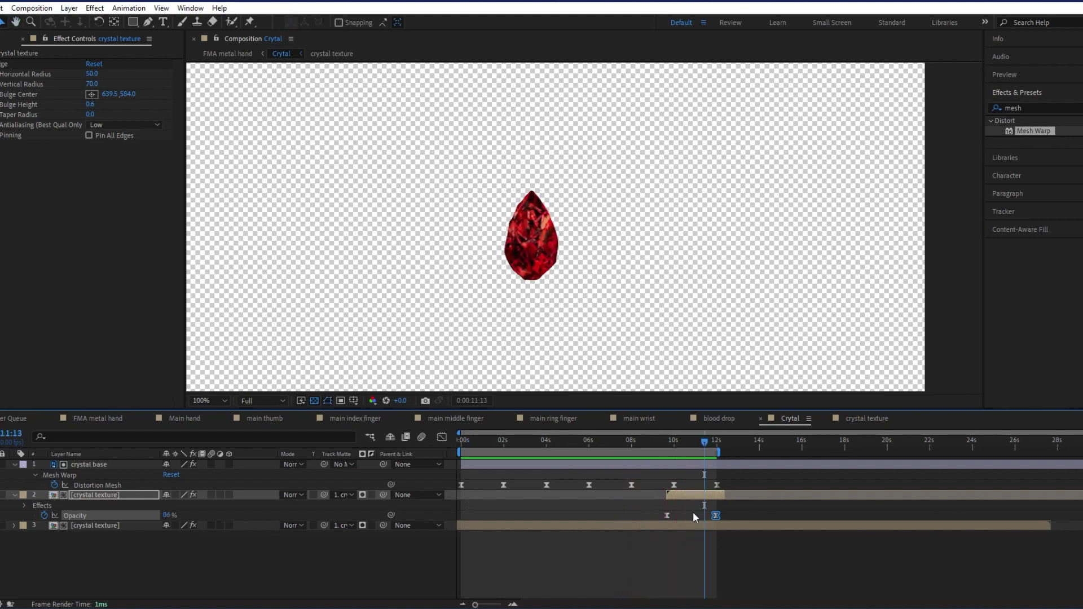
left_click(666, 515)
left_click(663, 442)
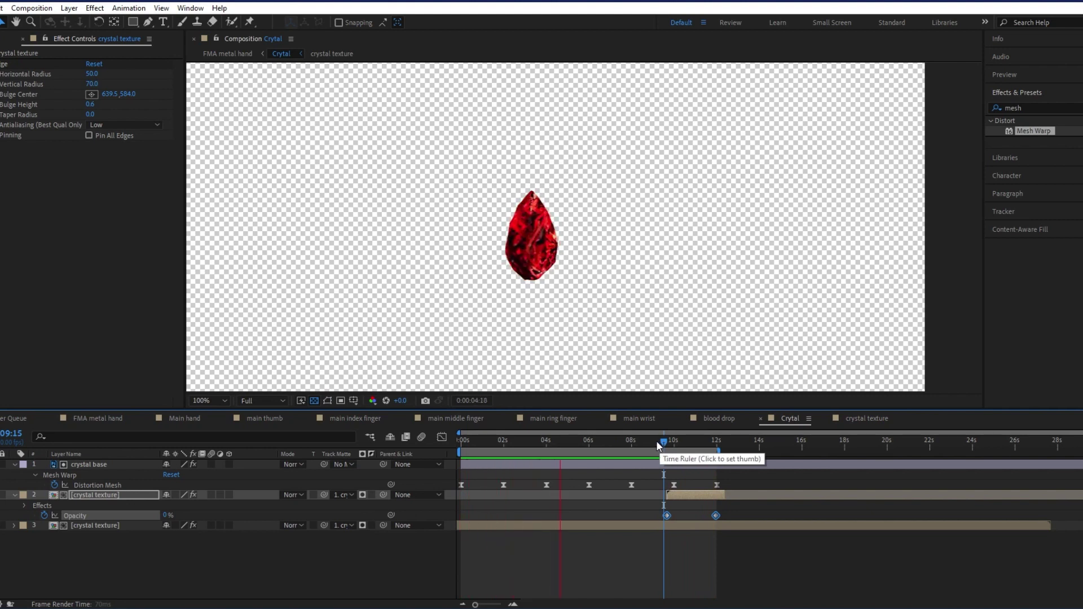
double_click(682, 494)
left_click(759, 441)
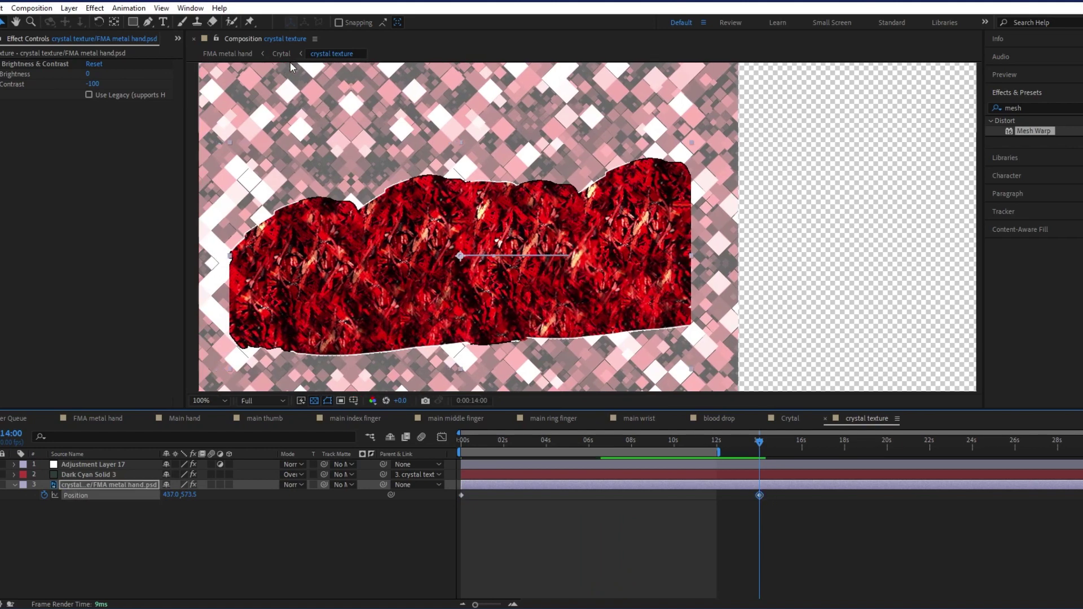
left_click(789, 418)
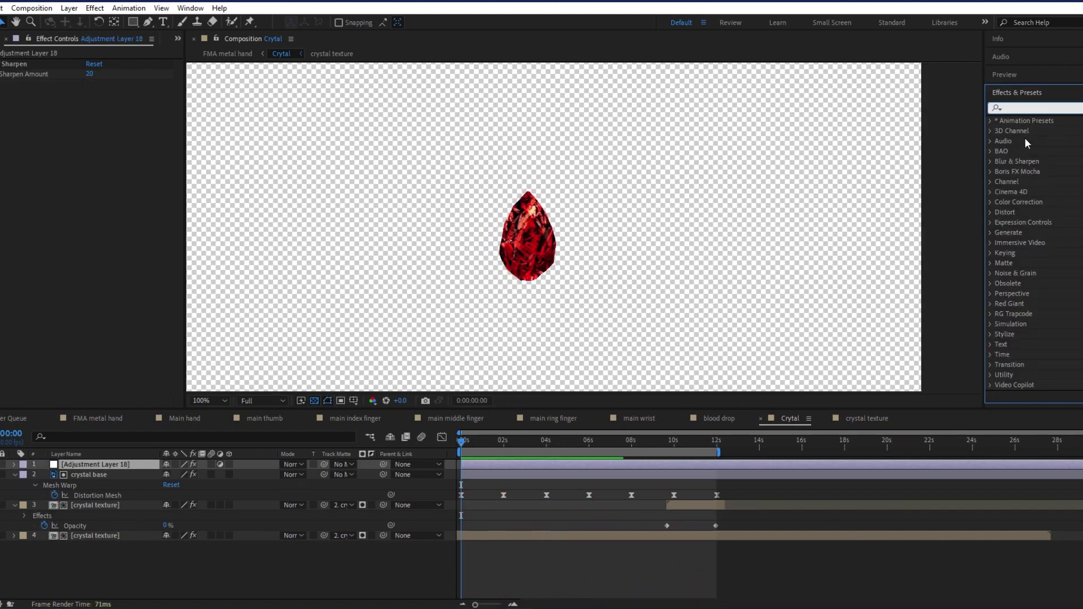
- Add CC Light Sweep to the adjustment layer with a pink light over a black background
type("light")
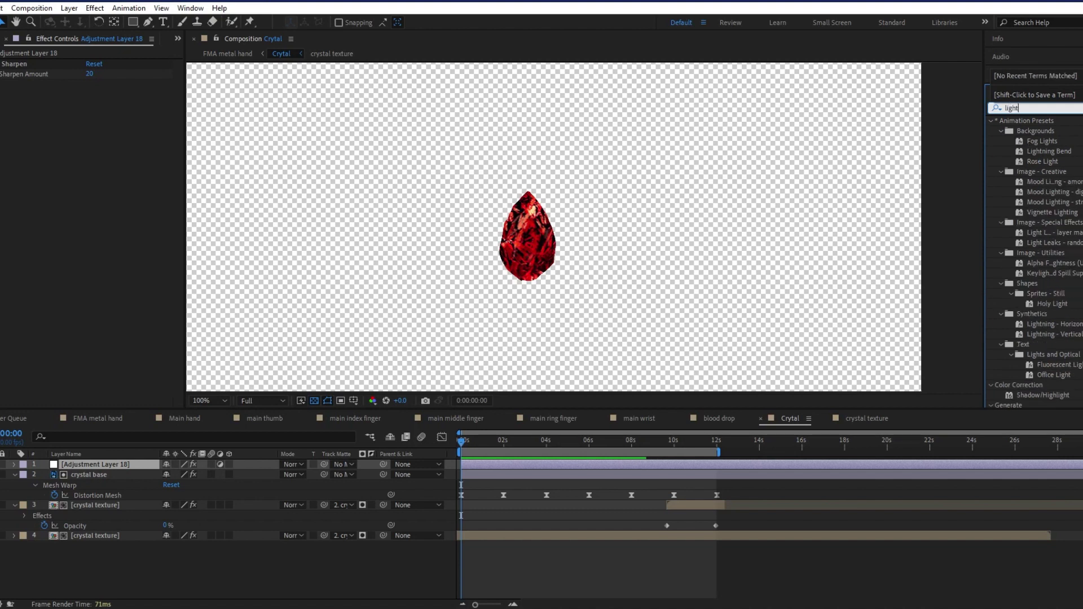
scroll(1044, 254, "down", 5)
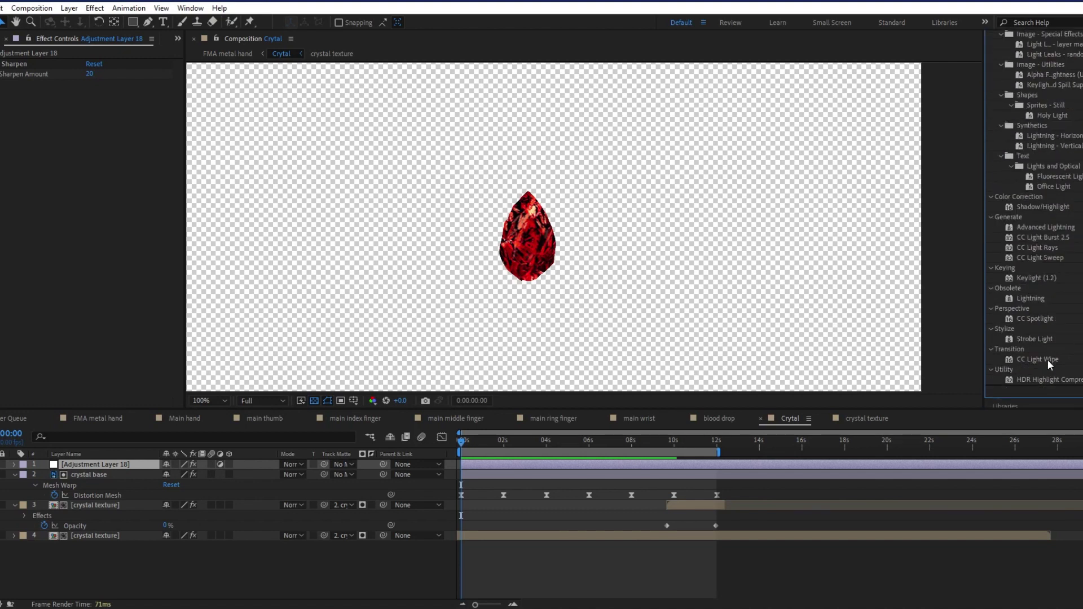
double_click(1040, 258)
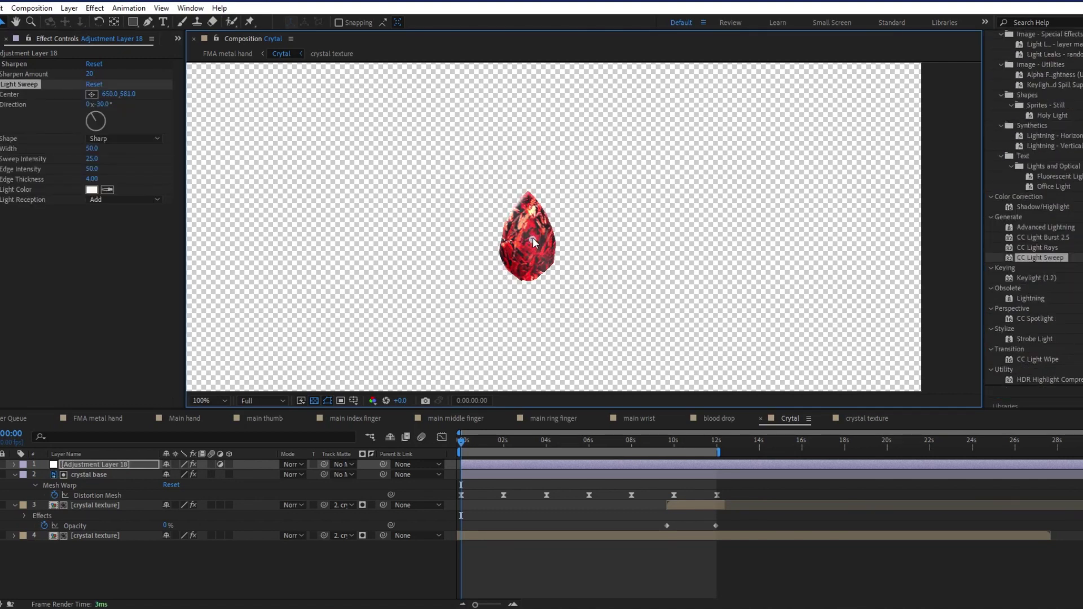
left_click(314, 401)
left_click_drag(530, 241, 517, 251)
left_click(93, 190)
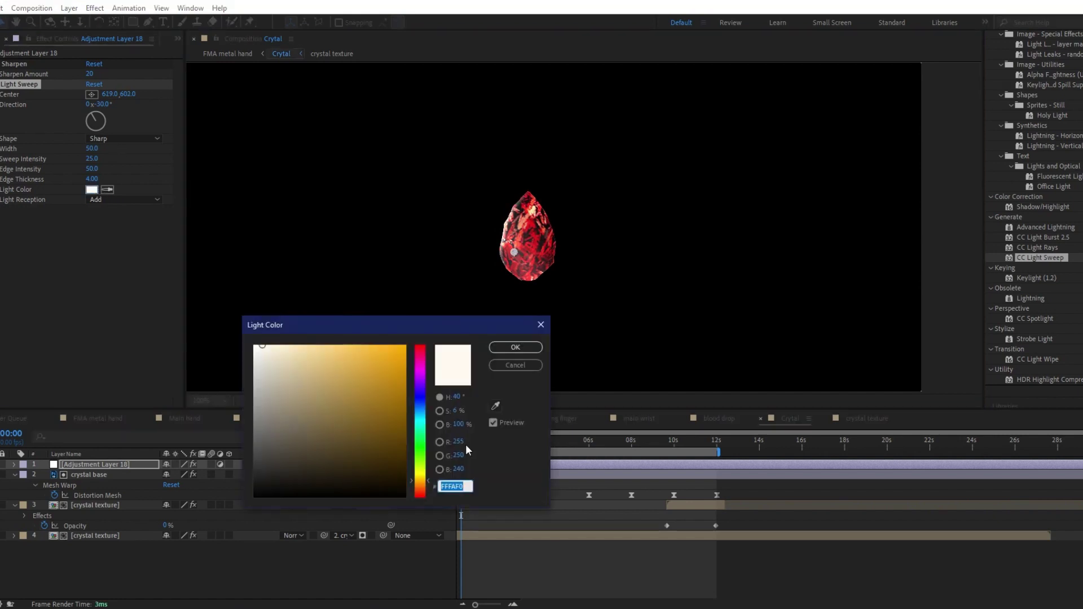
left_click(515, 347)
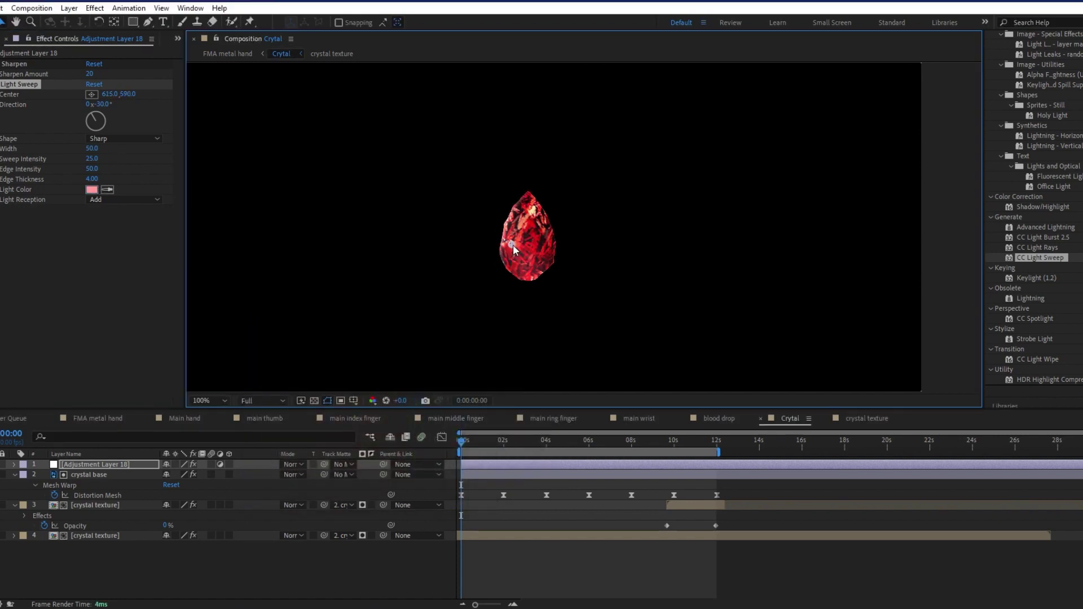
- Position the sweep centre on the crystal, set Direction to 281°, and Width to 54
left_click_drag(514, 253, 520, 227)
left_click(91, 127)
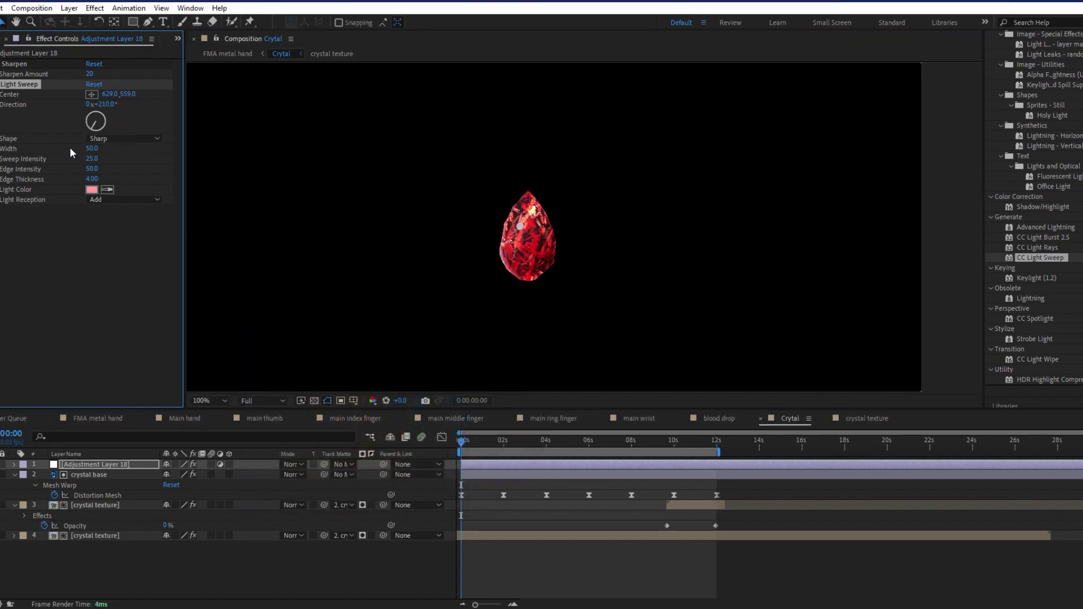
key("space")
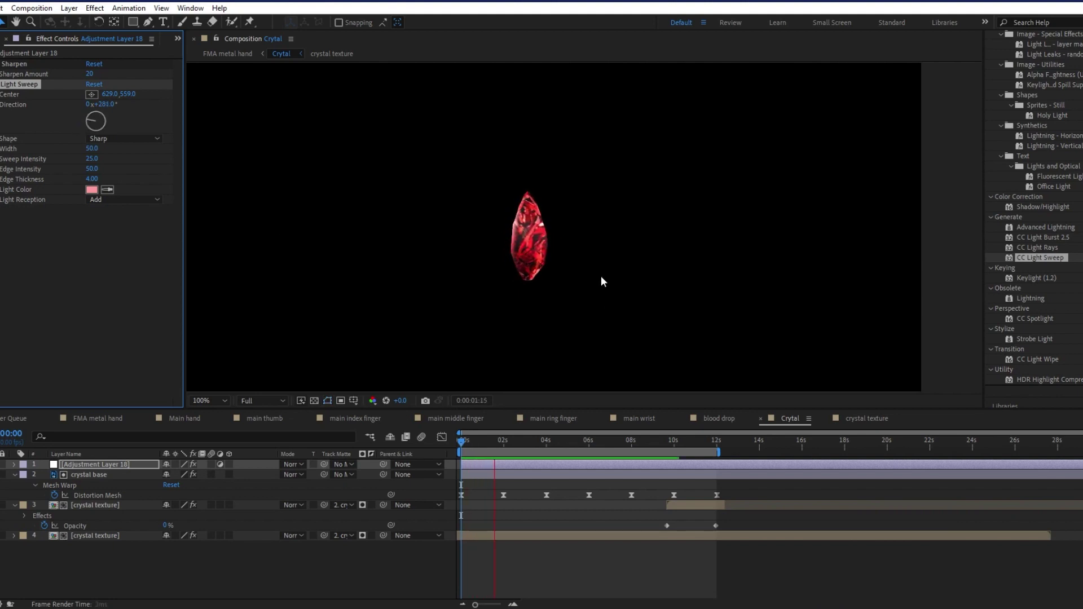
scroll(594, 269, "down", 1)
scroll(586, 268, "up", 1)
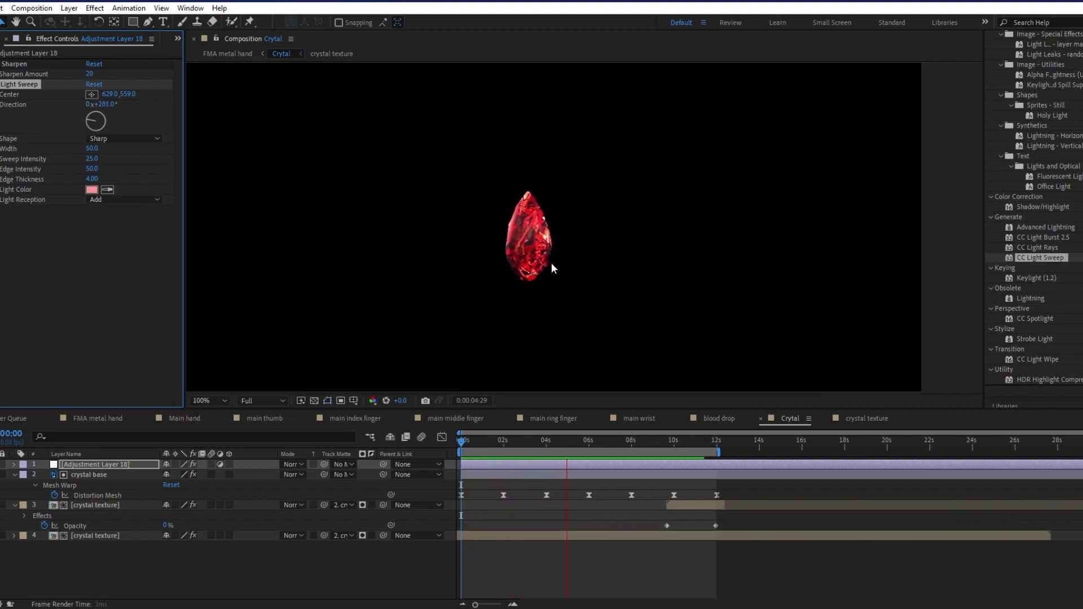
left_click_drag(100, 158, 108, 161)
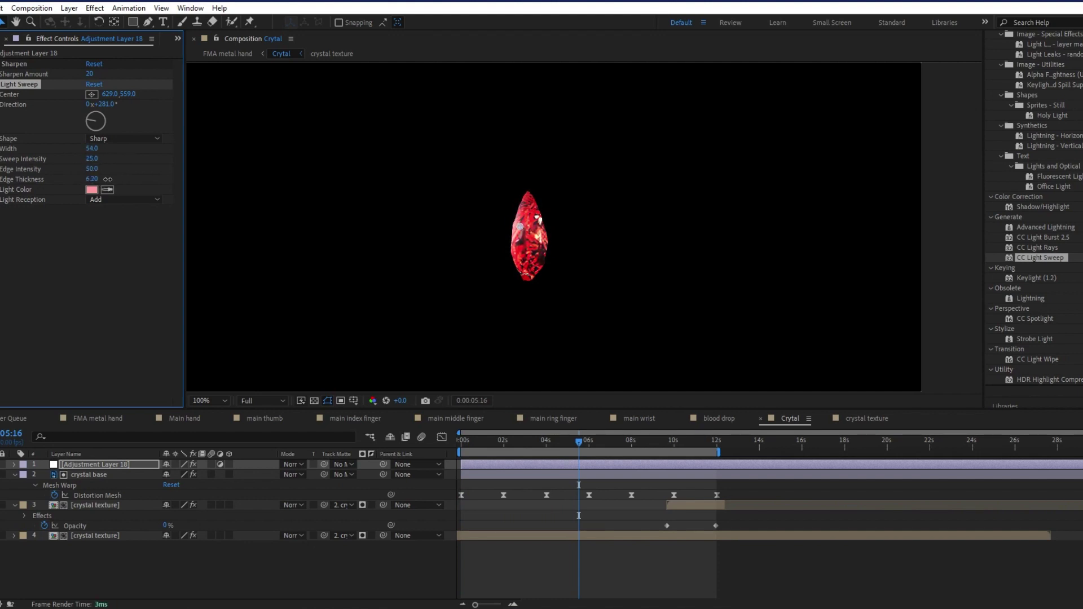
- Set the Light Sweep shape to Smooth with Edge Intensity 34
left_click(124, 138)
left_click(128, 154)
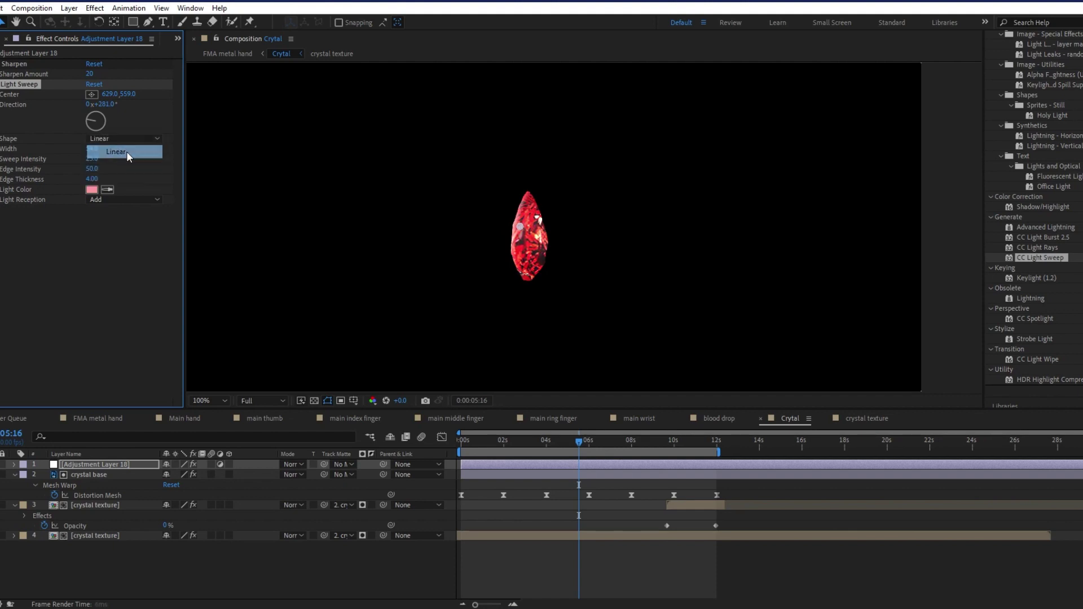
left_click_drag(91, 149, 82, 150)
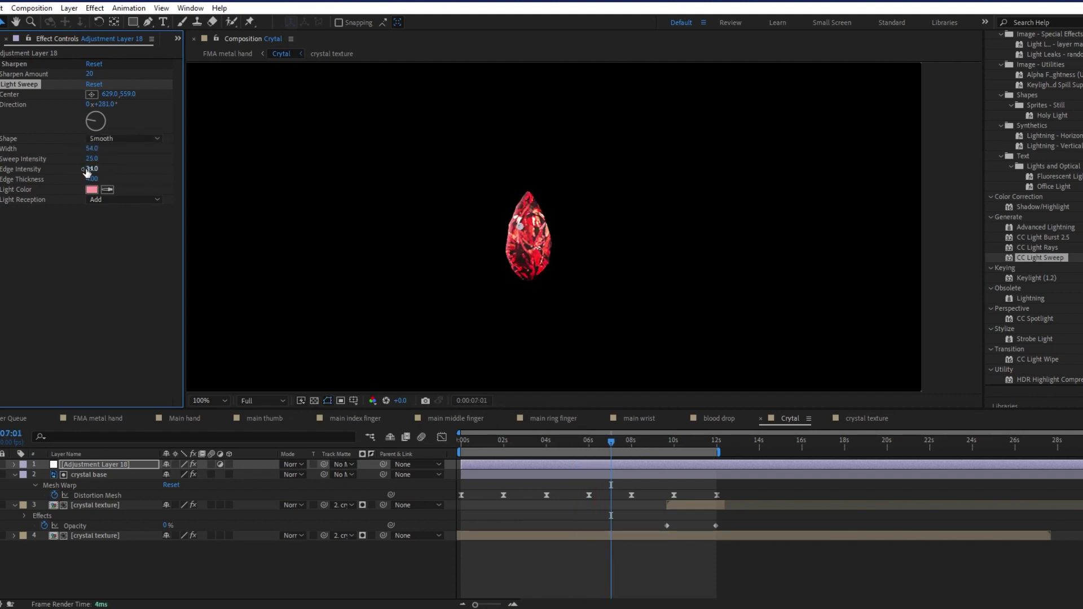
- Duplicate the sweep, angle Light Sweep 2 at 79°, and view the FMA metal hand comp
key("ctrl+d")
left_click_drag(88, 244, 104, 253)
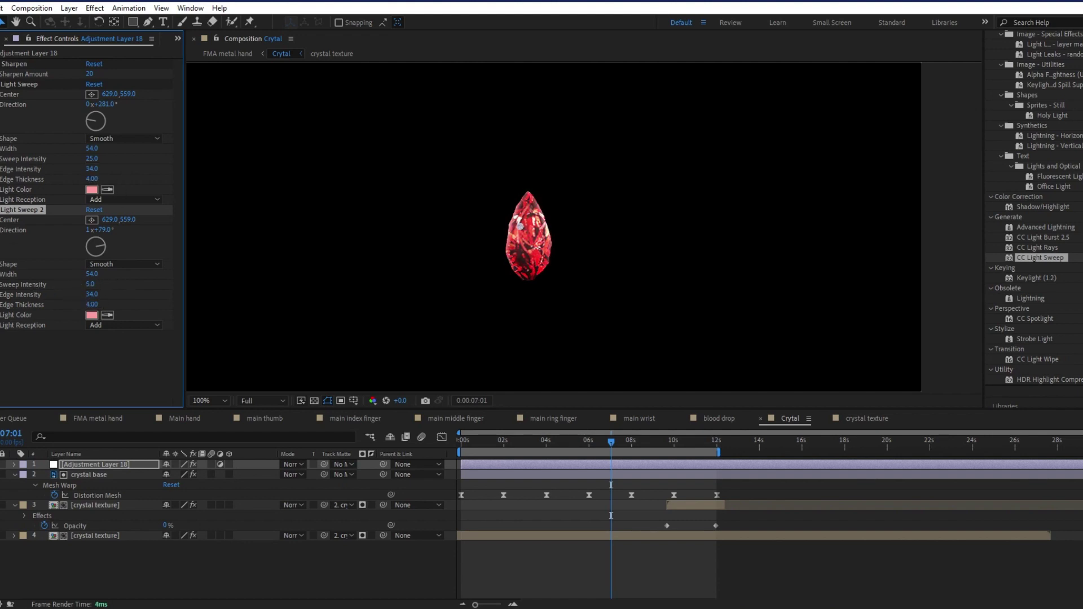
left_click(227, 53)
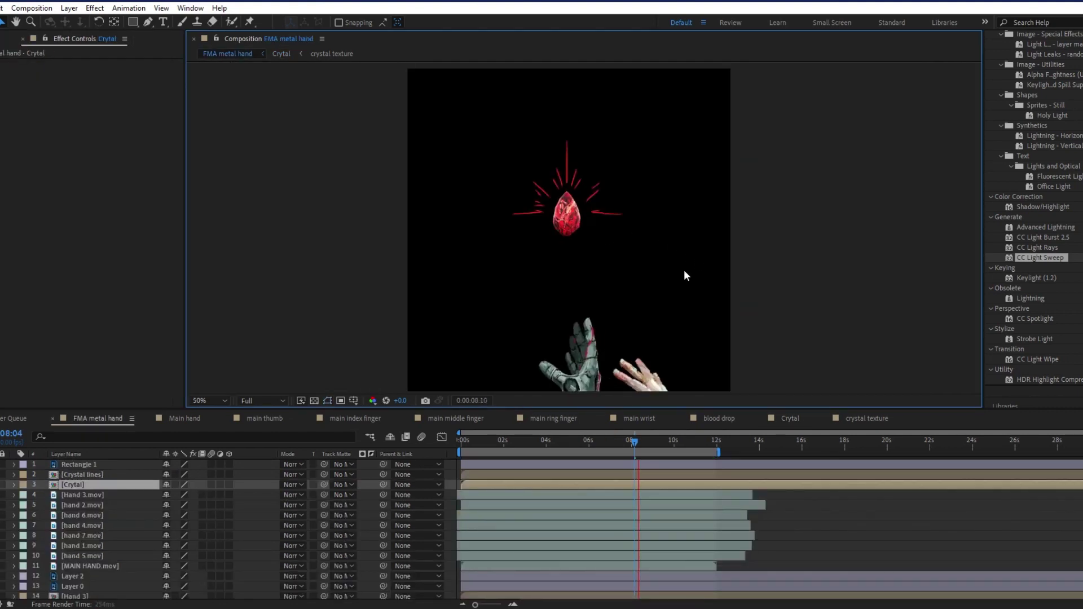
- In the Crytal comp, add Brightness & Contrast to Adjustment Layer 18 and adjust its Contrast
left_click(280, 54)
scroll(1033, 75, "up", 3)
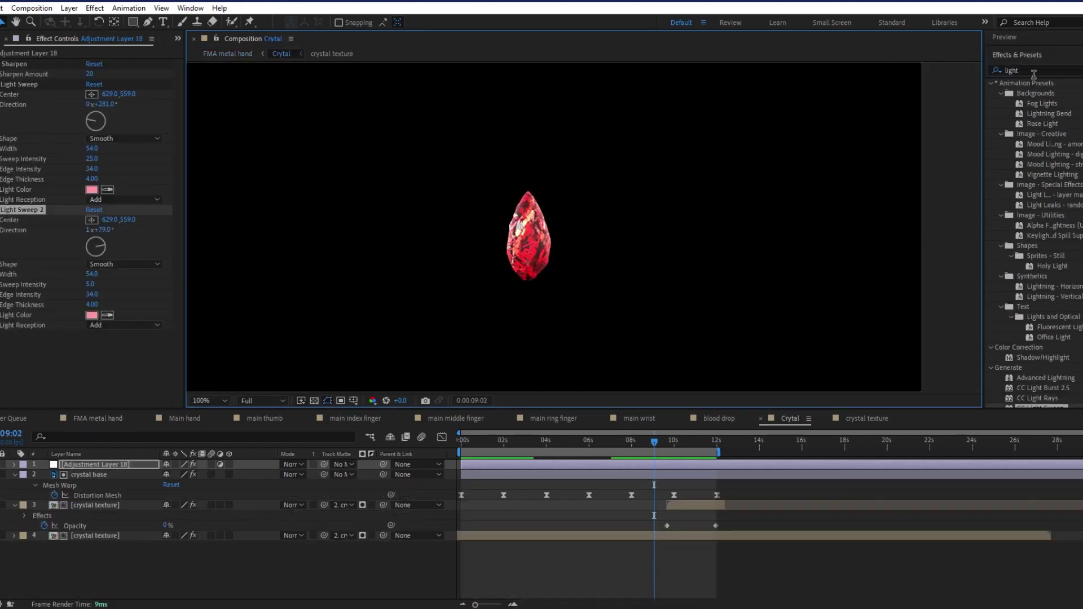
double_click(1033, 71)
type("bright")
left_click_drag(1052, 171, 88, 357)
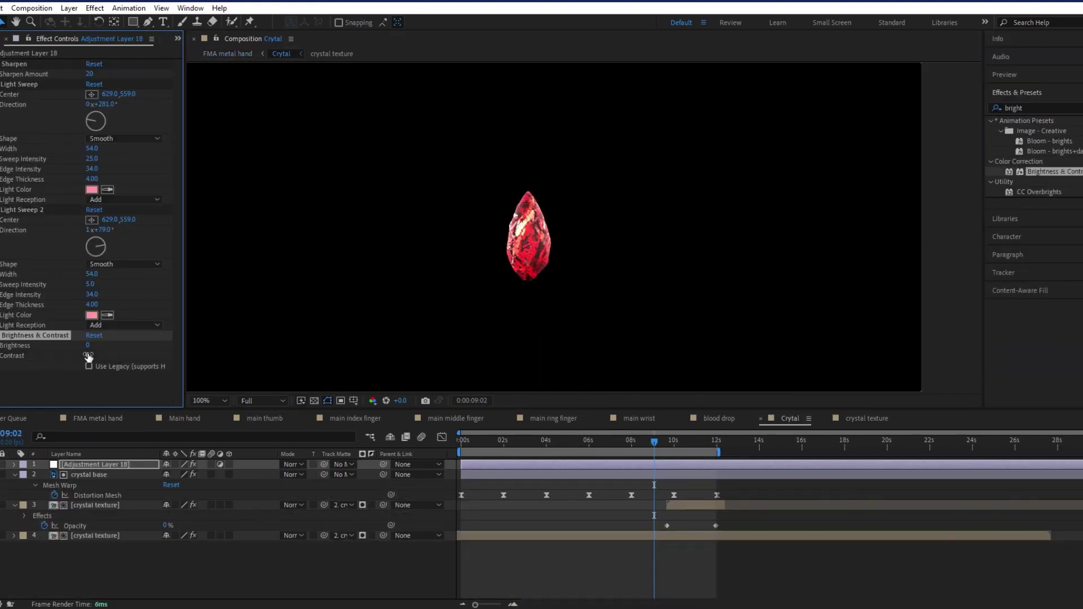